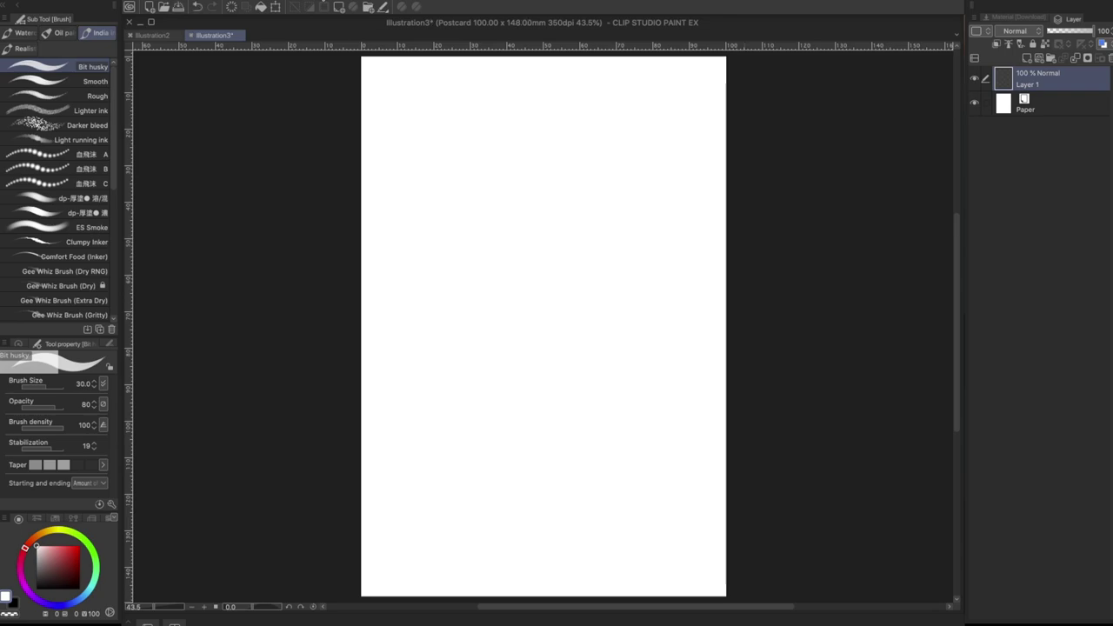
Step: Flip the canvas view horizontally
click(317, 2)
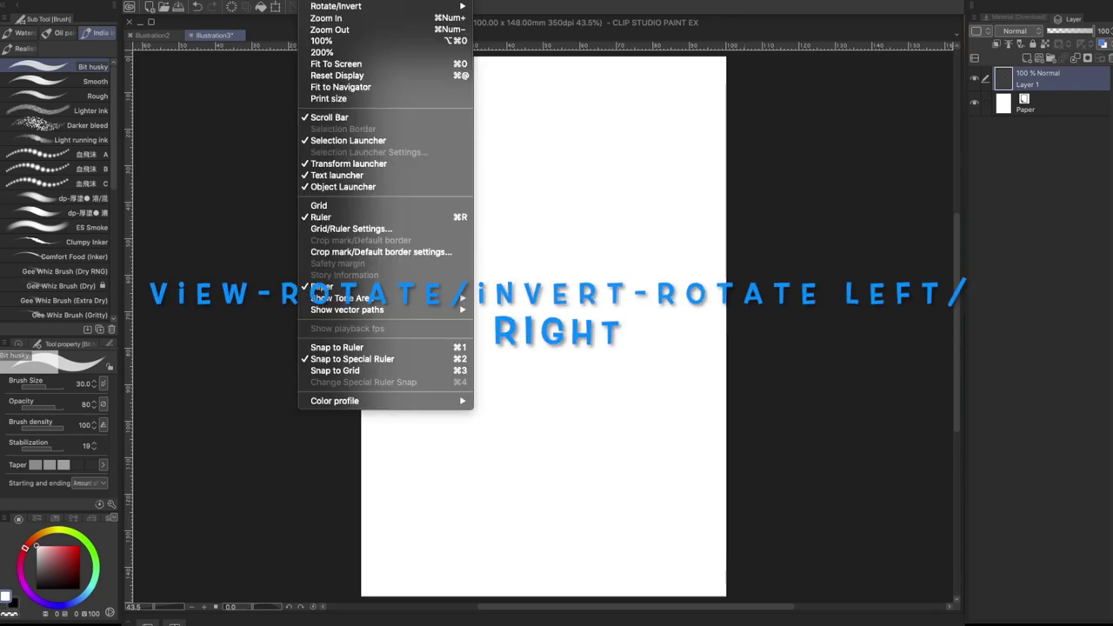
mouse_move(348, 8)
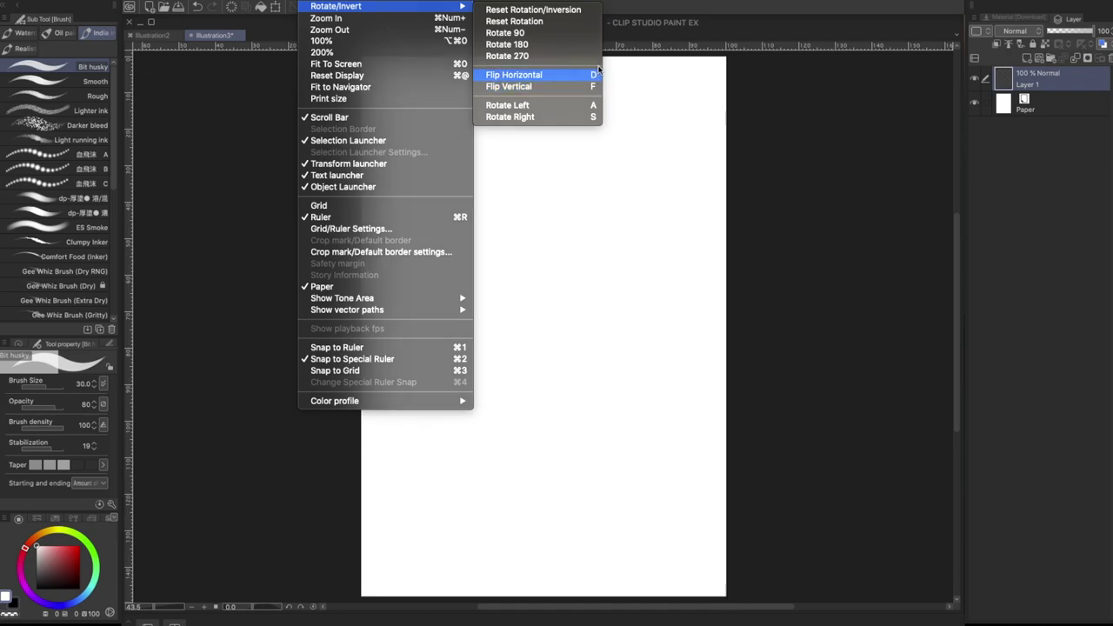
click(592, 75)
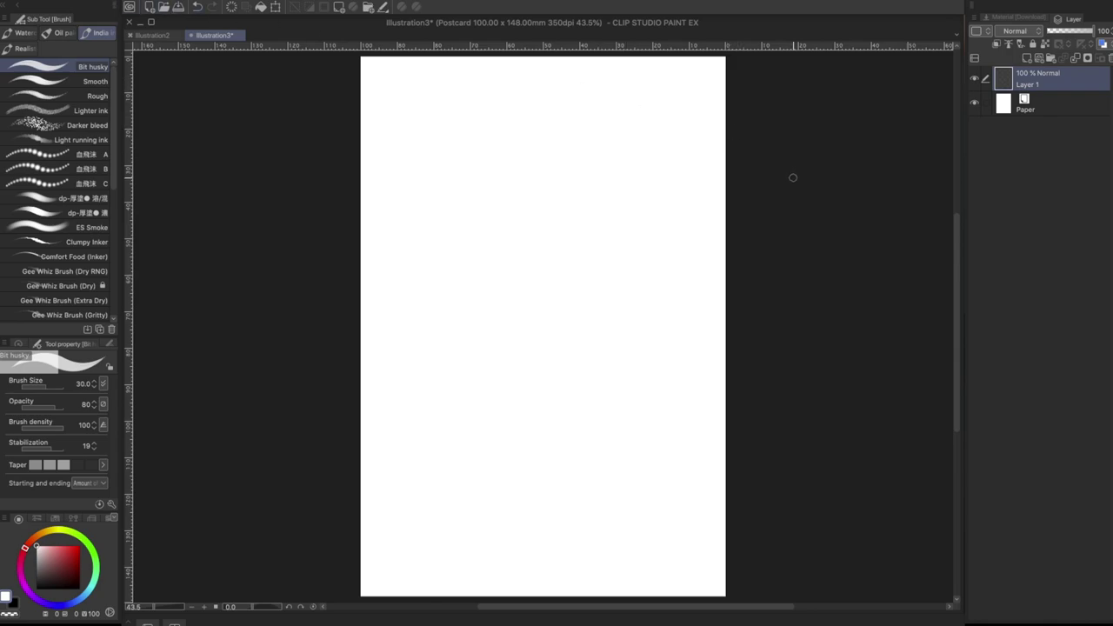
drag(644, 237, 621, 246)
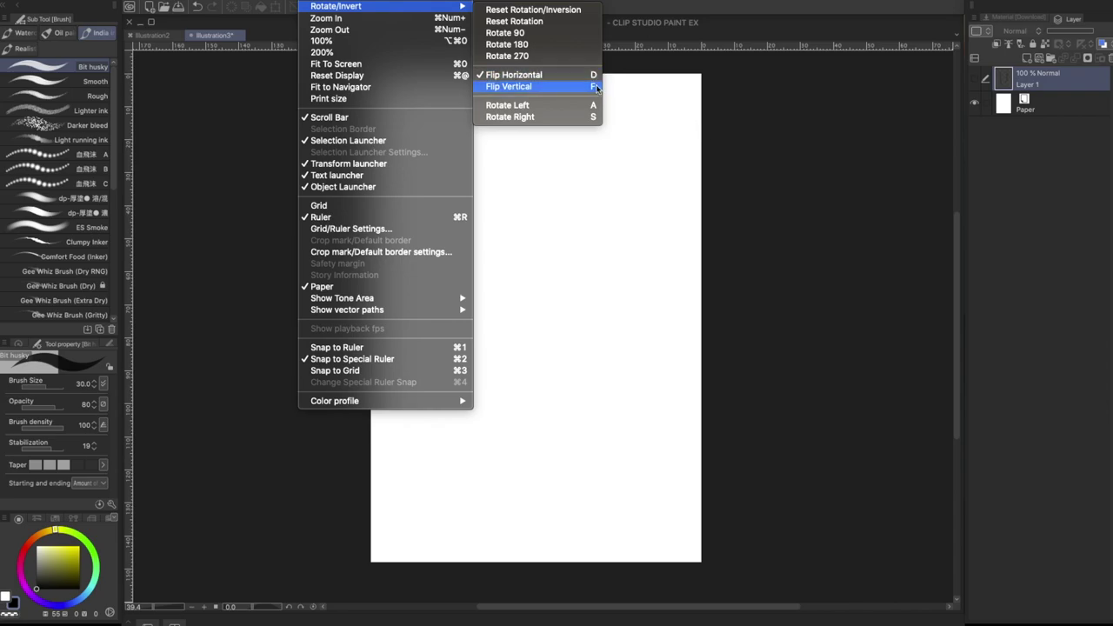
click(764, 141)
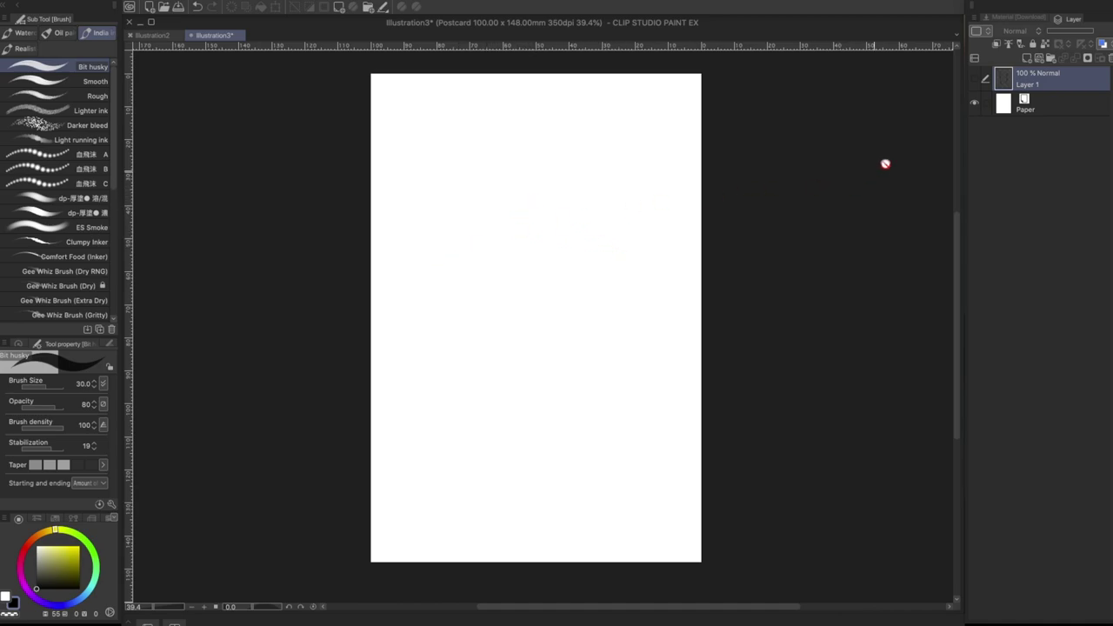
Step: Add a new layer and draw the letters A and B side by side across the page
click(1032, 57)
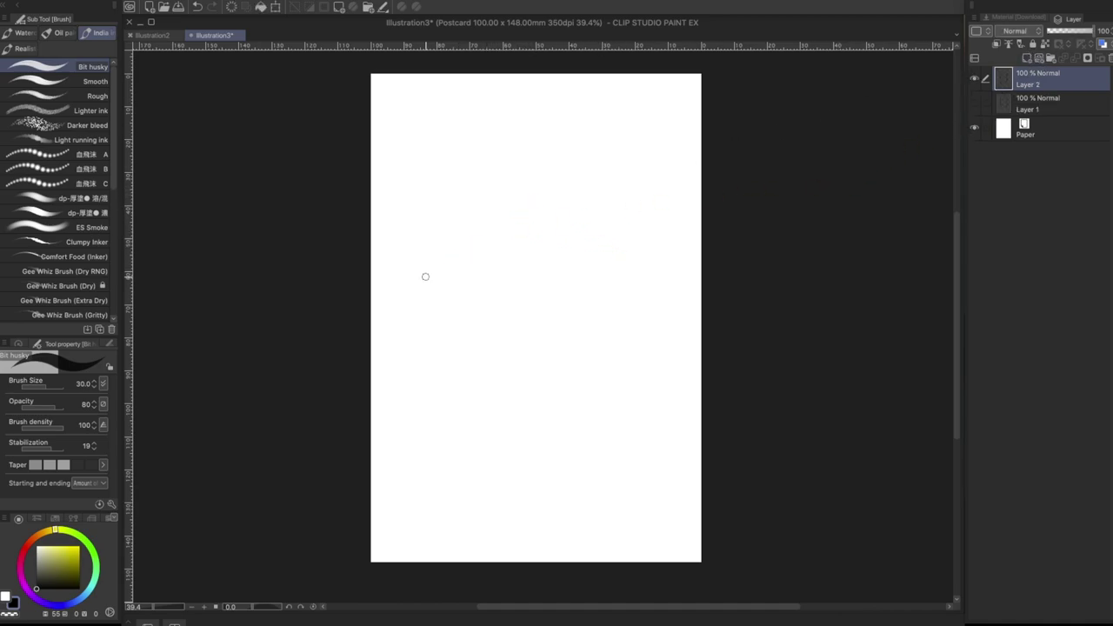
mouse_move(418, 327)
mouse_down()
mouse_move(437, 246)
mouse_move(458, 319)
mouse_move(447, 291)
mouse_up()
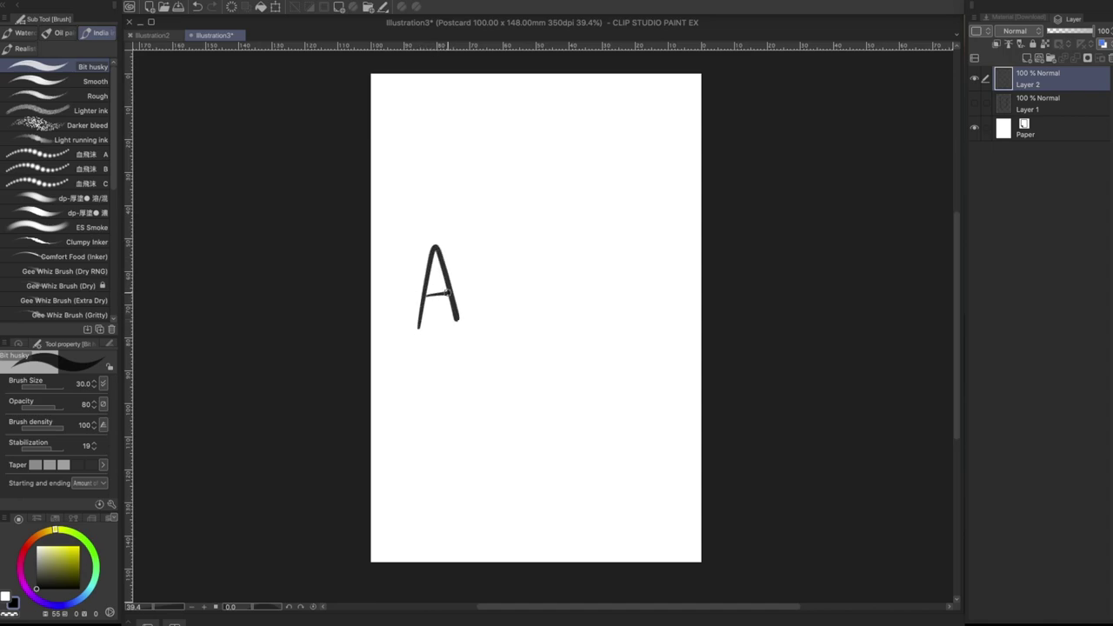
mouse_move(560, 251)
mouse_down()
mouse_move(561, 317)
mouse_move(561, 252)
mouse_move(605, 293)
mouse_move(564, 314)
mouse_up()
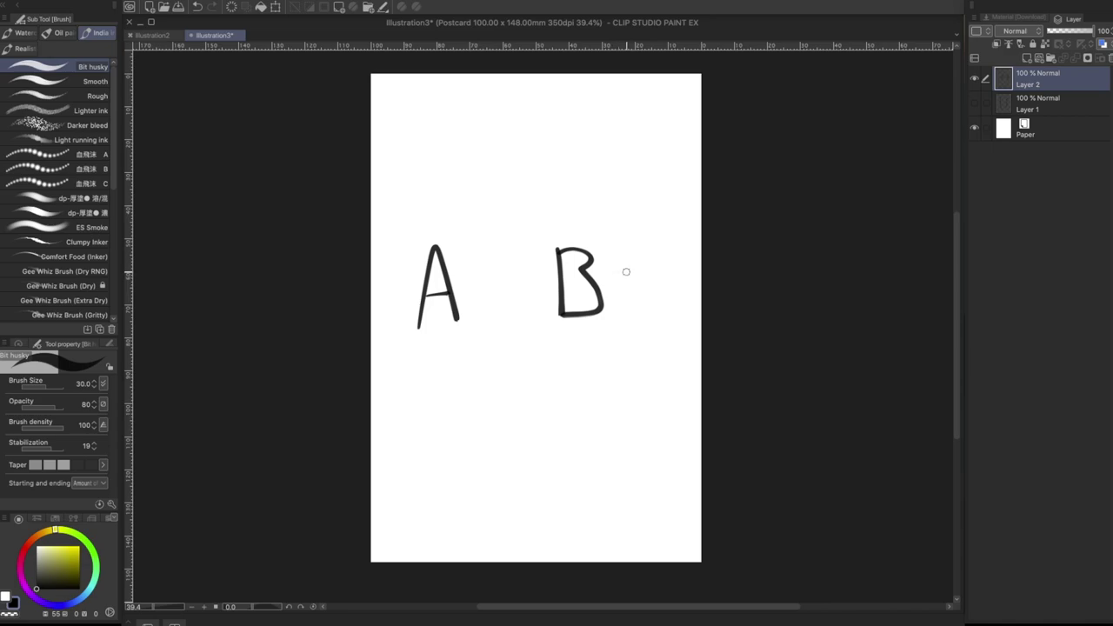
Step: Mirror the view of the letters horizontally and vertically, restoring it each time, and discard the letters' layer
key(h)
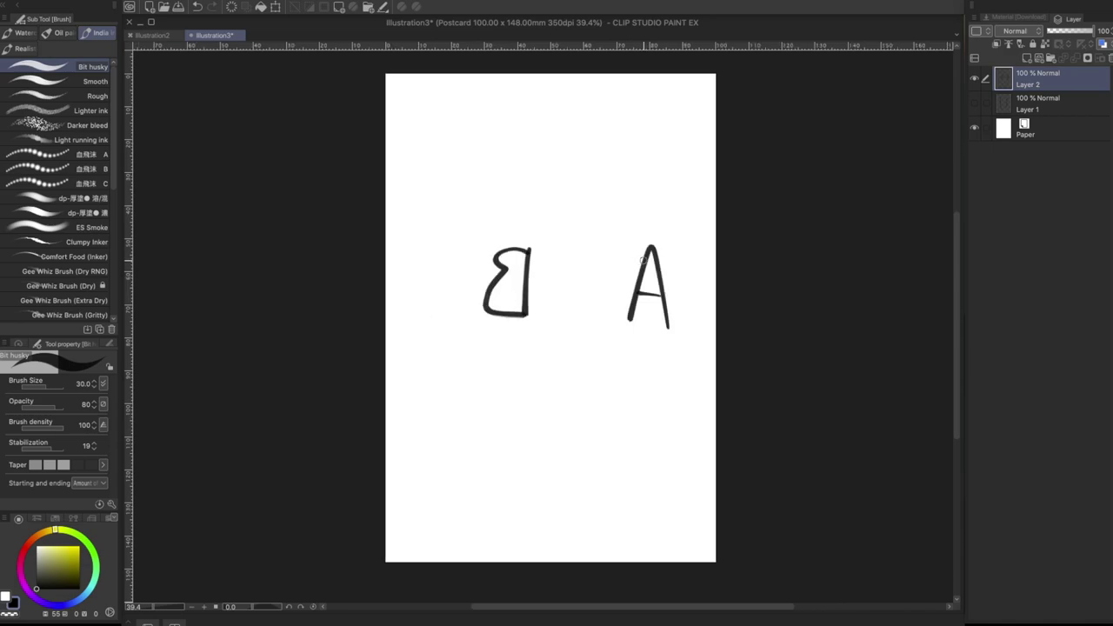
key(h)
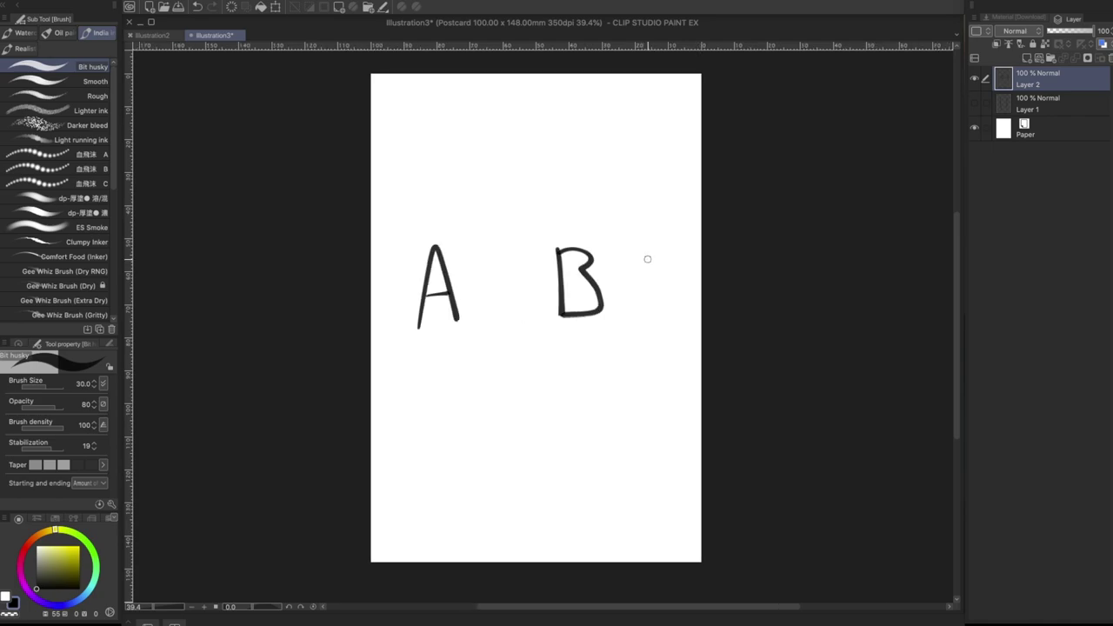
key(v)
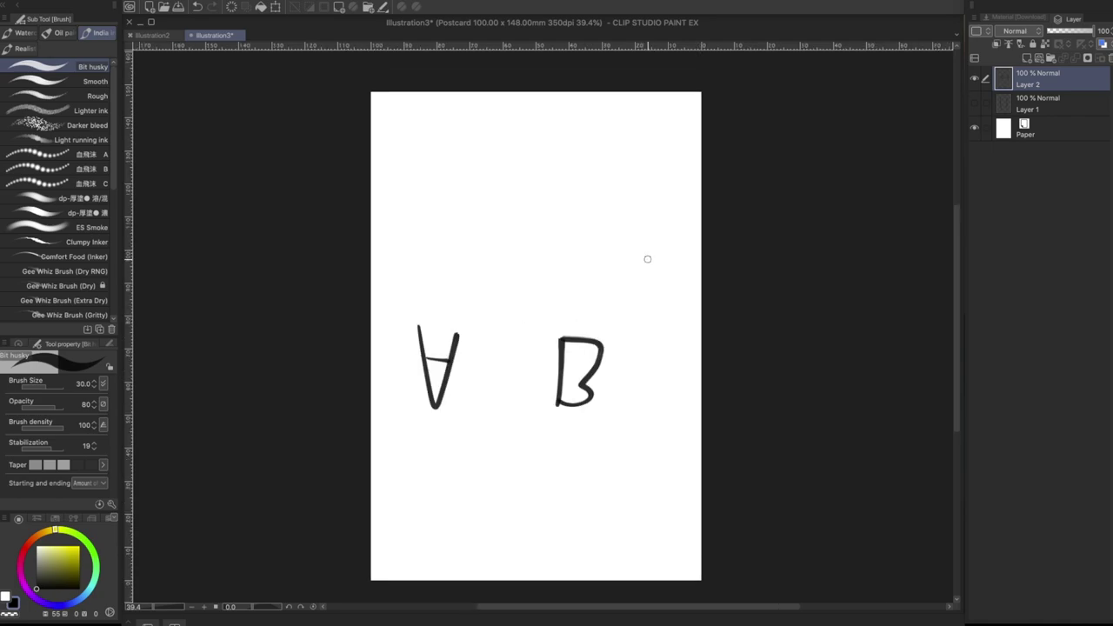
key(shift+h)
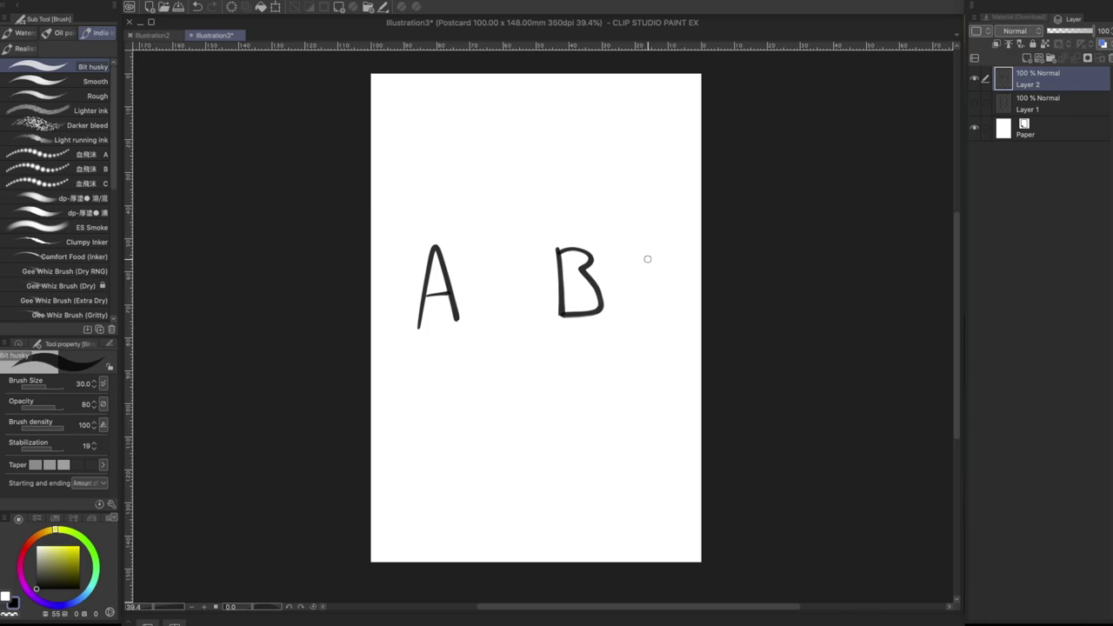
click(974, 79)
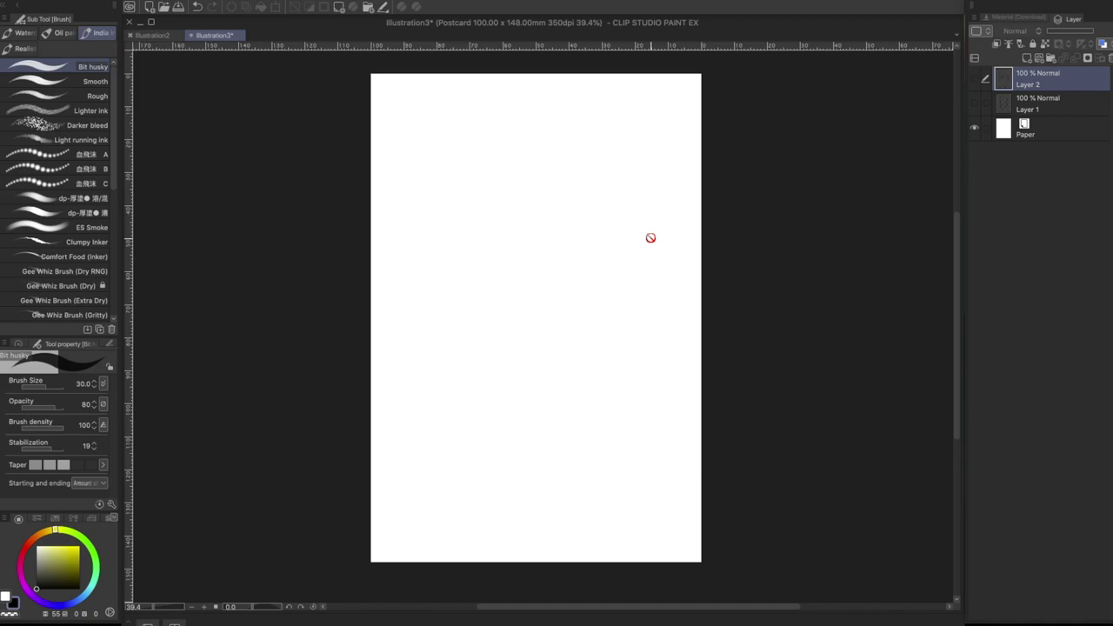
key(ctrl+z)
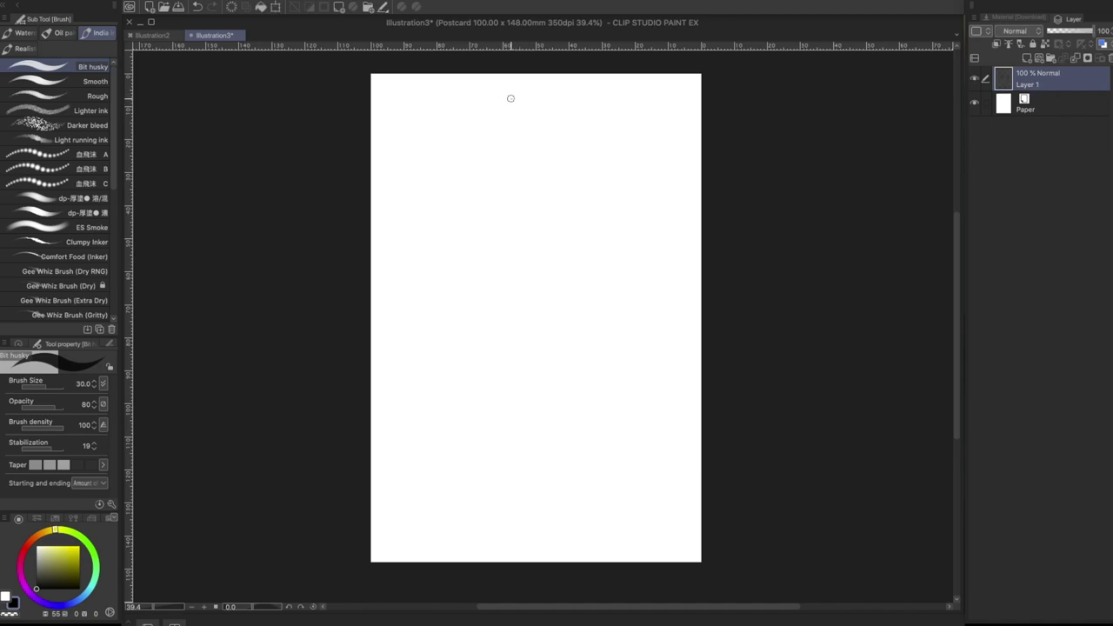
Step: Sketch a standing figure's head, neck, slanted shoulder line, rib cage, centre line and waist in the upper half of the page
mouse_move(509, 98)
mouse_down()
mouse_move(550, 95)
mouse_move(508, 113)
mouse_move(525, 159)
mouse_up()
mouse_move(555, 100)
mouse_down()
mouse_move(527, 167)
mouse_move(561, 116)
mouse_move(559, 145)
mouse_up()
mouse_move(560, 118)
mouse_down()
mouse_move(557, 167)
mouse_move(498, 183)
mouse_move(606, 164)
mouse_move(581, 254)
mouse_up()
mouse_move(485, 186)
mouse_down()
mouse_move(484, 291)
mouse_move(500, 339)
mouse_up()
mouse_move(489, 283)
mouse_down()
mouse_move(547, 282)
mouse_move(595, 241)
mouse_up()
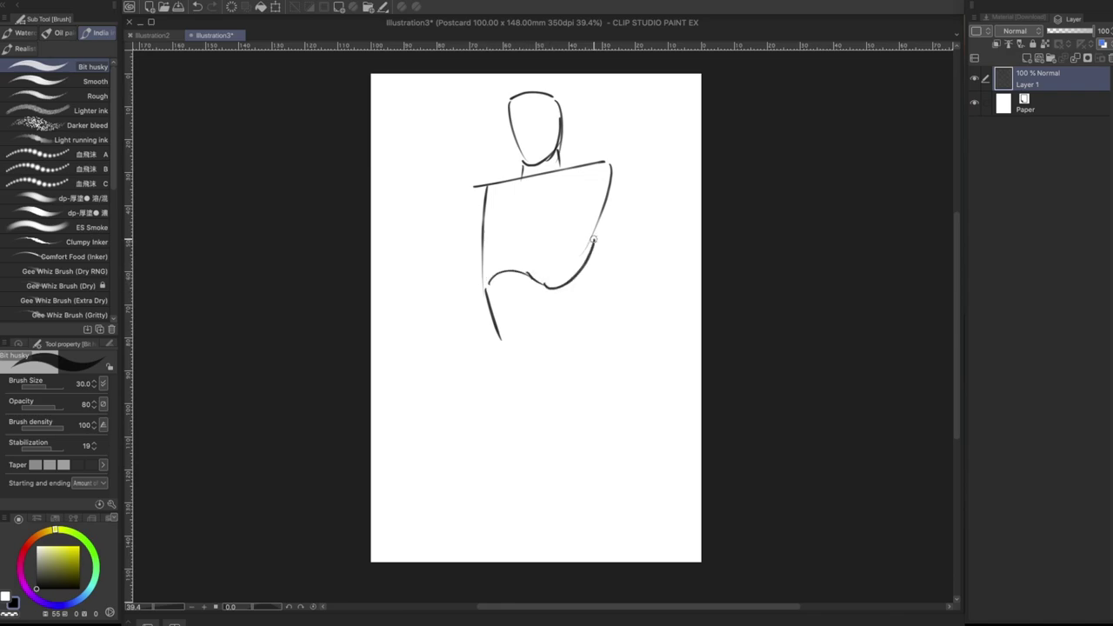
mouse_move(532, 182)
mouse_down()
mouse_move(521, 266)
mouse_move(518, 254)
mouse_move(523, 367)
mouse_move(570, 350)
mouse_up()
mouse_move(585, 264)
mouse_down()
mouse_move(579, 343)
mouse_move(577, 305)
mouse_up()
Step: Block in the shoulders and the bent arm on the page's right side with its hand on the hip
drag(481, 193, 470, 232)
mouse_move(611, 171)
mouse_down()
mouse_move(650, 265)
mouse_move(678, 271)
mouse_move(644, 261)
mouse_move(595, 320)
mouse_up()
mouse_move(686, 273)
mouse_down()
mouse_move(602, 348)
mouse_move(581, 310)
mouse_move(583, 329)
mouse_move(546, 323)
mouse_move(564, 360)
mouse_move(601, 348)
mouse_up()
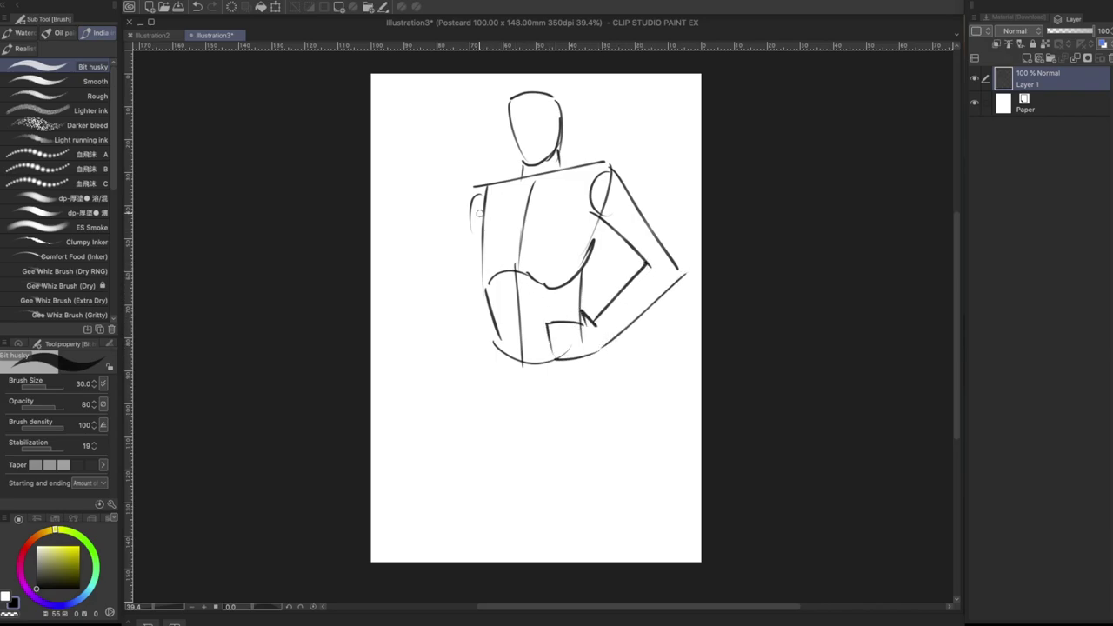
Step: Sketch the opposite arm bent at the elbow with its hand resting on the hip
drag(475, 206, 437, 304)
mouse_move(467, 226)
mouse_down()
mouse_move(434, 294)
mouse_move(470, 306)
mouse_up()
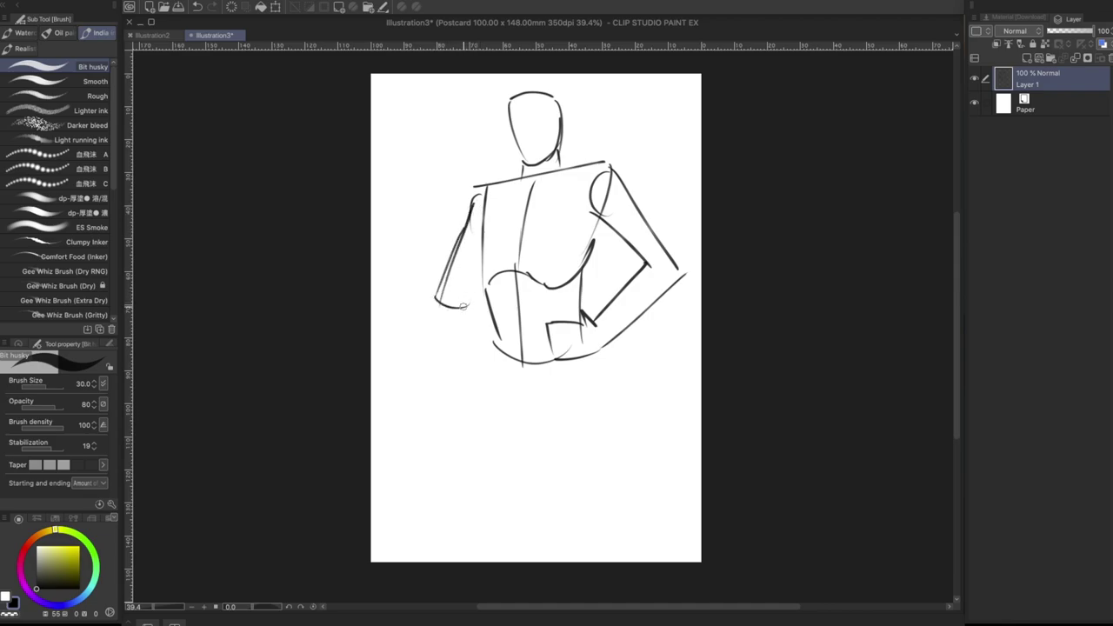
mouse_move(485, 259)
mouse_down()
mouse_move(461, 313)
mouse_move(500, 350)
mouse_up()
drag(423, 311, 506, 365)
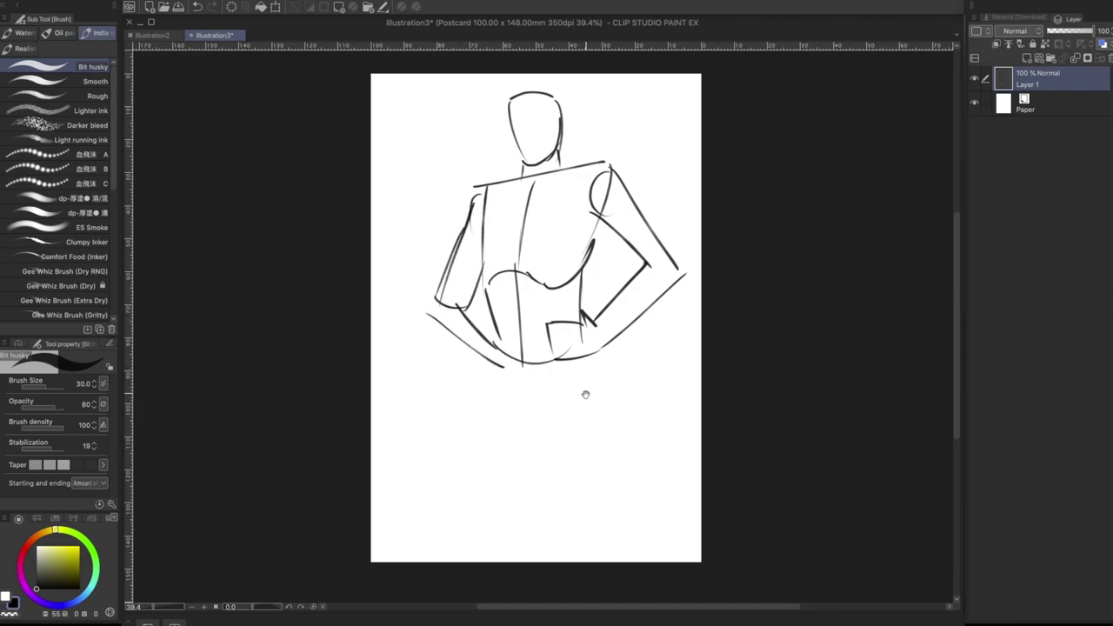
drag(584, 393, 562, 343)
mouse_move(464, 264)
mouse_down()
mouse_move(484, 306)
mouse_move(454, 300)
mouse_move(484, 312)
mouse_up()
Step: Sketch the crotch and the leg on the page's right side, from thigh through knee to the shin at the page edge
drag(567, 336, 550, 372)
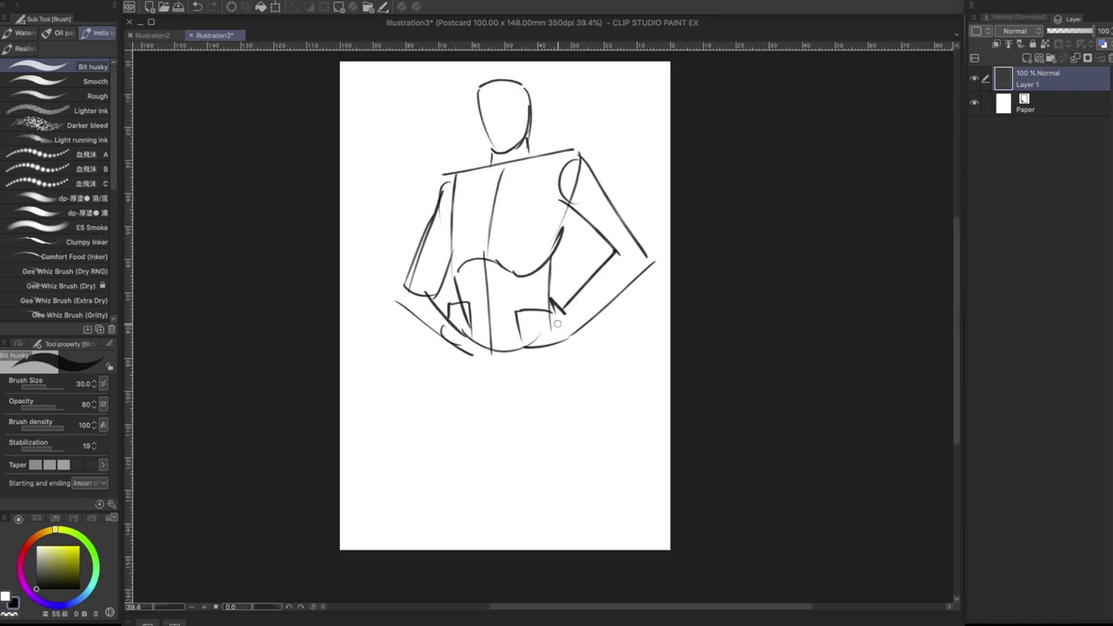
drag(553, 304, 566, 383)
mouse_move(484, 352)
mouse_down()
mouse_move(496, 409)
mouse_move(506, 408)
mouse_move(509, 354)
mouse_move(505, 408)
mouse_move(502, 380)
mouse_move(523, 454)
mouse_up()
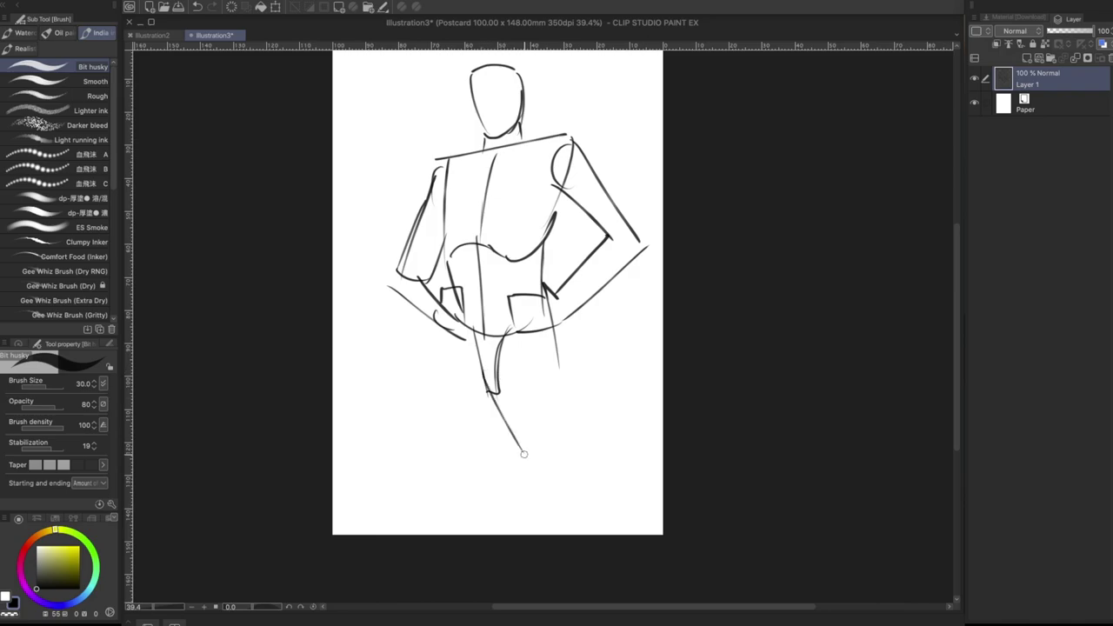
drag(554, 328, 558, 412)
drag(558, 355, 571, 475)
mouse_move(520, 445)
mouse_down()
mouse_move(538, 492)
mouse_move(569, 473)
mouse_move(591, 534)
mouse_up()
drag(538, 489, 550, 534)
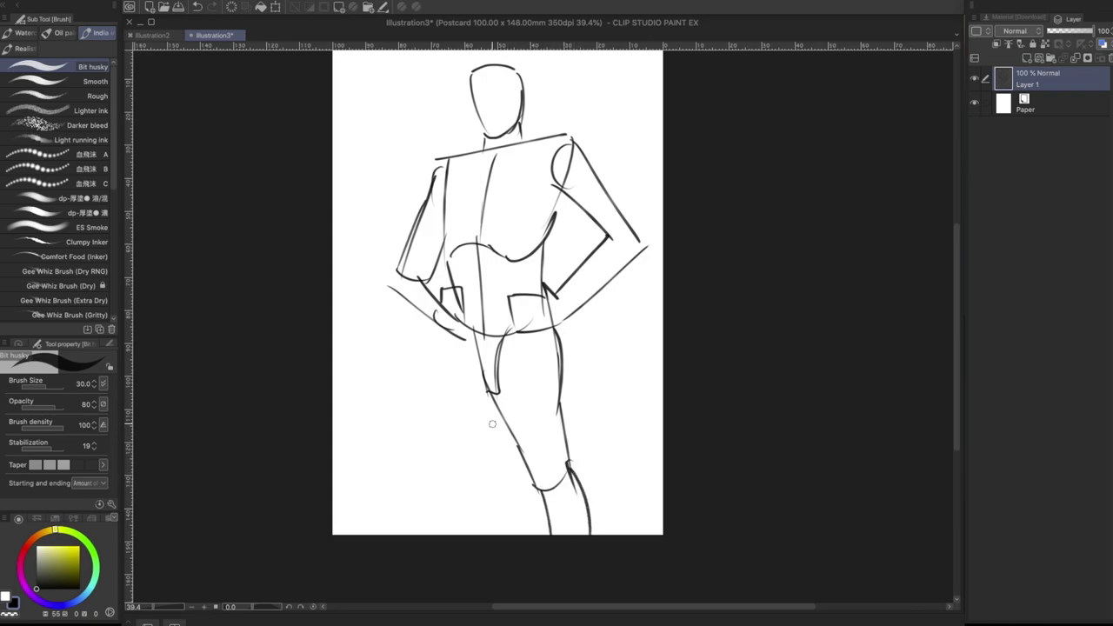
Step: Sketch the other leg with a tapered thigh, curved knee line and shin running down to the page edge
drag(494, 403, 477, 448)
drag(453, 319, 438, 436)
mouse_move(441, 389)
mouse_down()
mouse_move(437, 425)
mouse_move(486, 450)
mouse_move(463, 472)
mouse_move(488, 412)
mouse_move(472, 495)
mouse_up()
drag(478, 456, 468, 532)
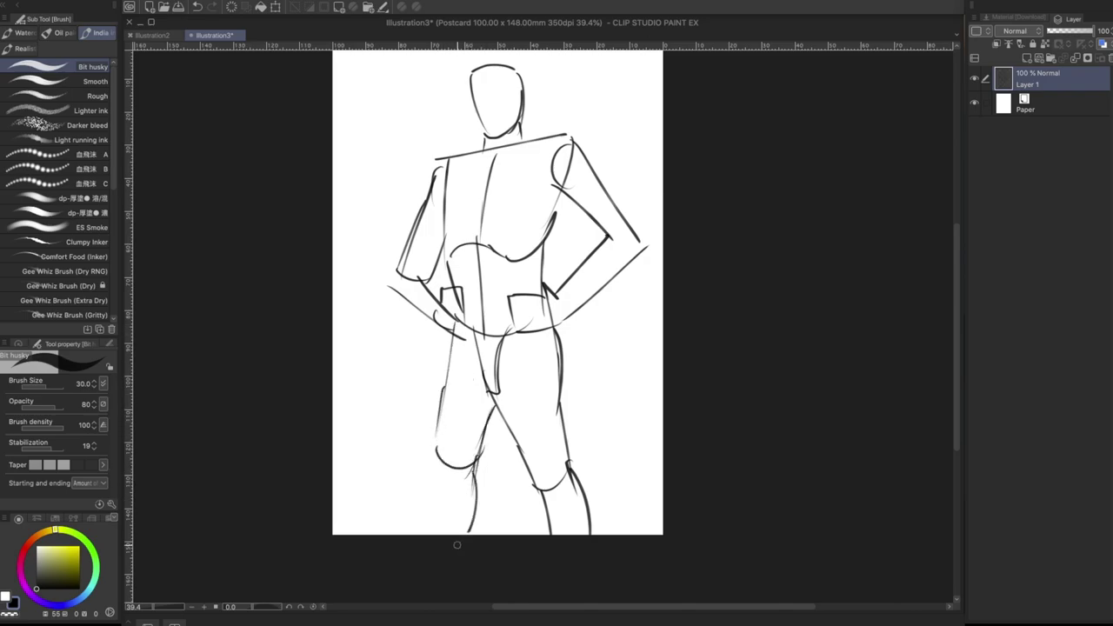
drag(435, 450, 427, 535)
Step: Refine the elbow, upper arm and wrist of the arm on the page's left side
scroll(565, 364, up, 2)
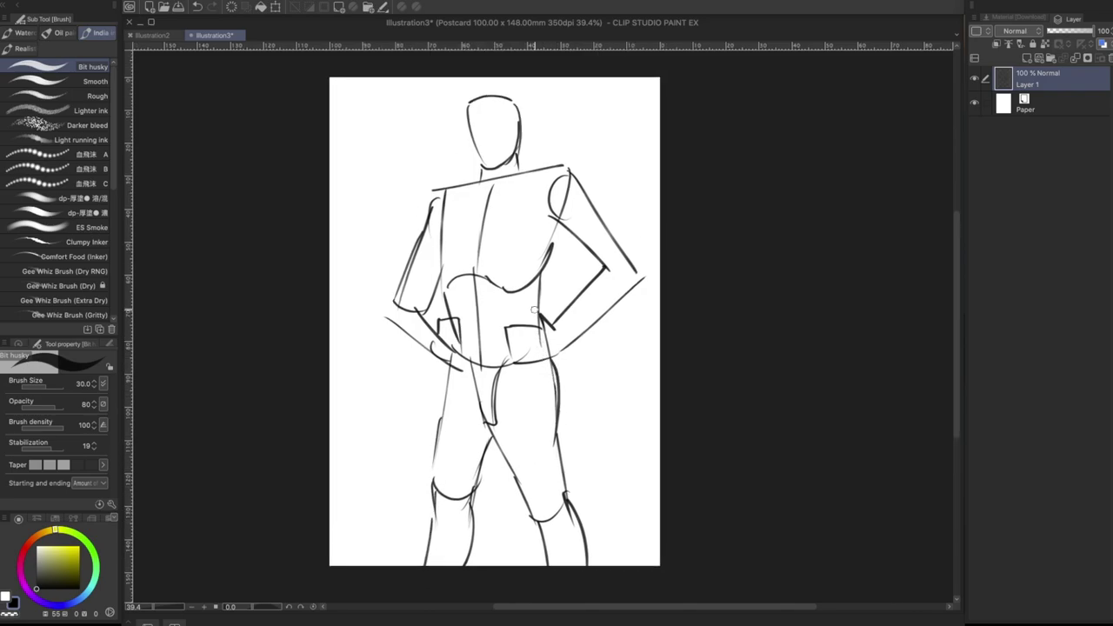
mouse_move(450, 353)
mouse_down()
mouse_move(442, 358)
mouse_move(454, 364)
mouse_up()
mouse_move(427, 219)
mouse_down()
mouse_move(394, 289)
mouse_move(422, 303)
mouse_move(408, 293)
mouse_move(421, 303)
mouse_move(384, 312)
mouse_move(433, 346)
mouse_move(425, 212)
mouse_move(391, 298)
mouse_up()
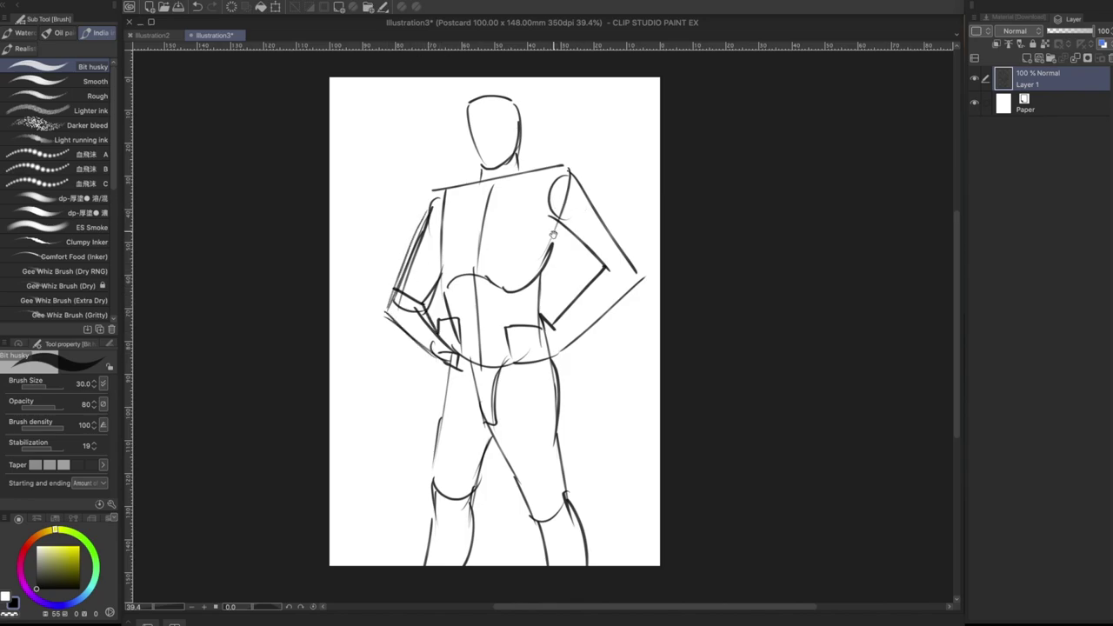
Step: Widen the head outline and add the neck, collar and curved chest line
drag(553, 235, 552, 241)
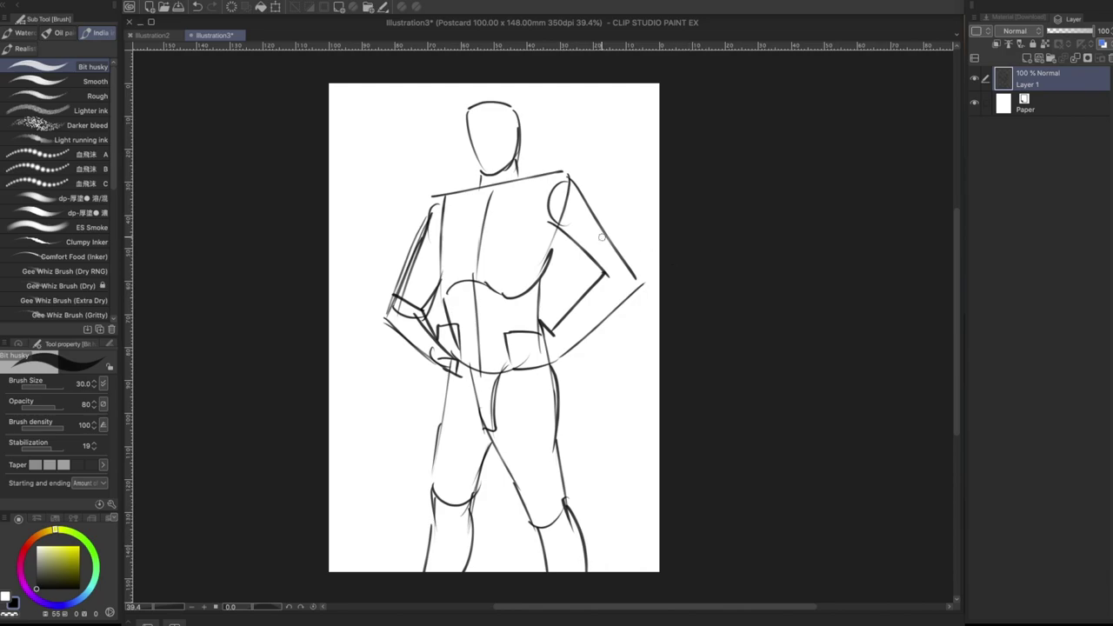
drag(474, 166, 493, 169)
mouse_move(466, 108)
mouse_down()
mouse_move(472, 155)
mouse_move(467, 125)
mouse_move(480, 105)
mouse_move(516, 108)
mouse_move(520, 152)
mouse_up()
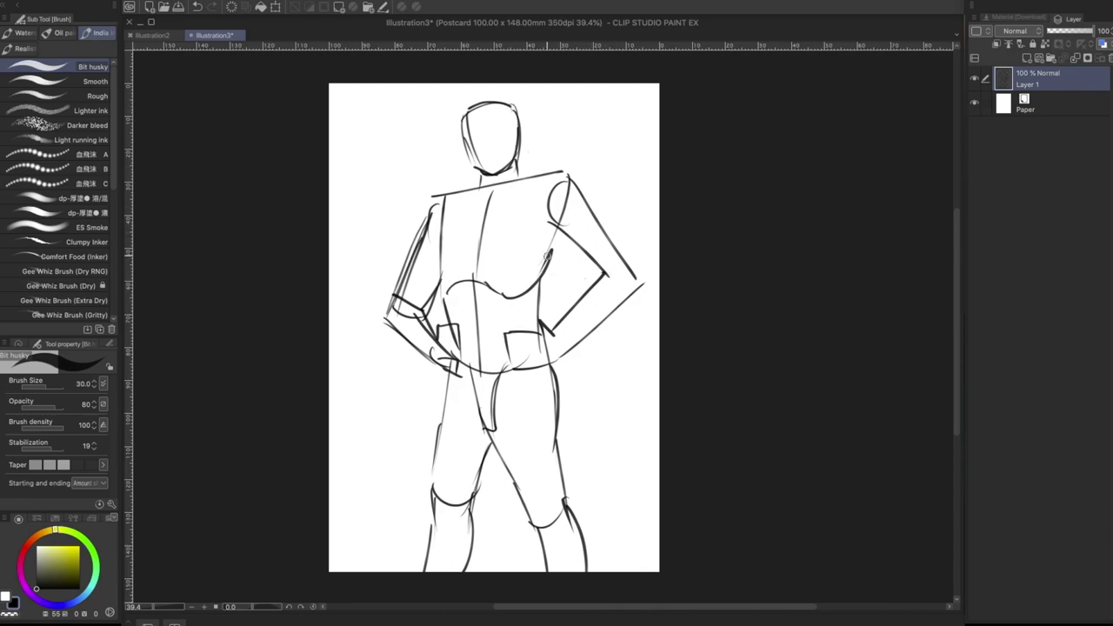
mouse_move(505, 170)
mouse_down()
mouse_move(483, 200)
mouse_move(481, 188)
mouse_move(451, 197)
mouse_move(529, 180)
mouse_up()
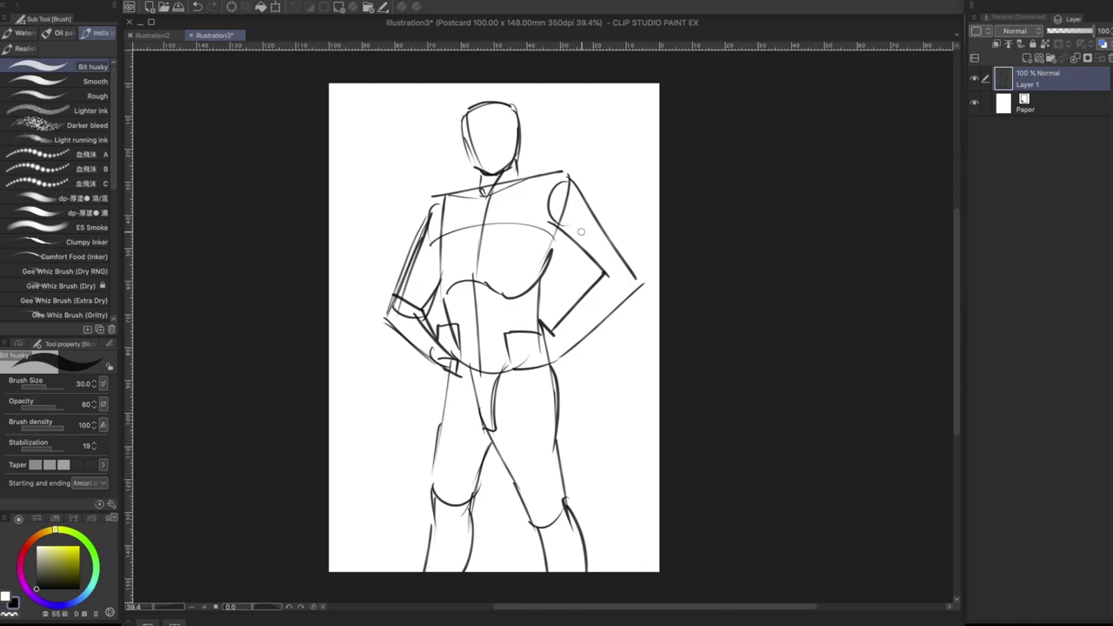
Step: Mirror the canvas view horizontally and add neck slope, shoulder cap and upper-arm contours on the page's left side
key(h)
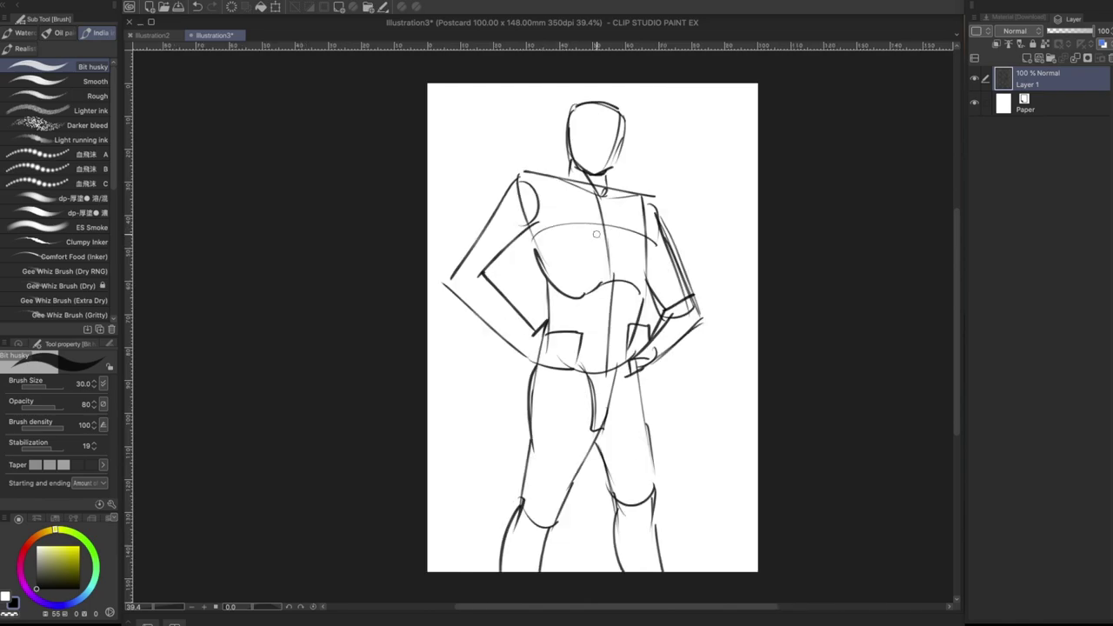
drag(685, 324, 599, 320)
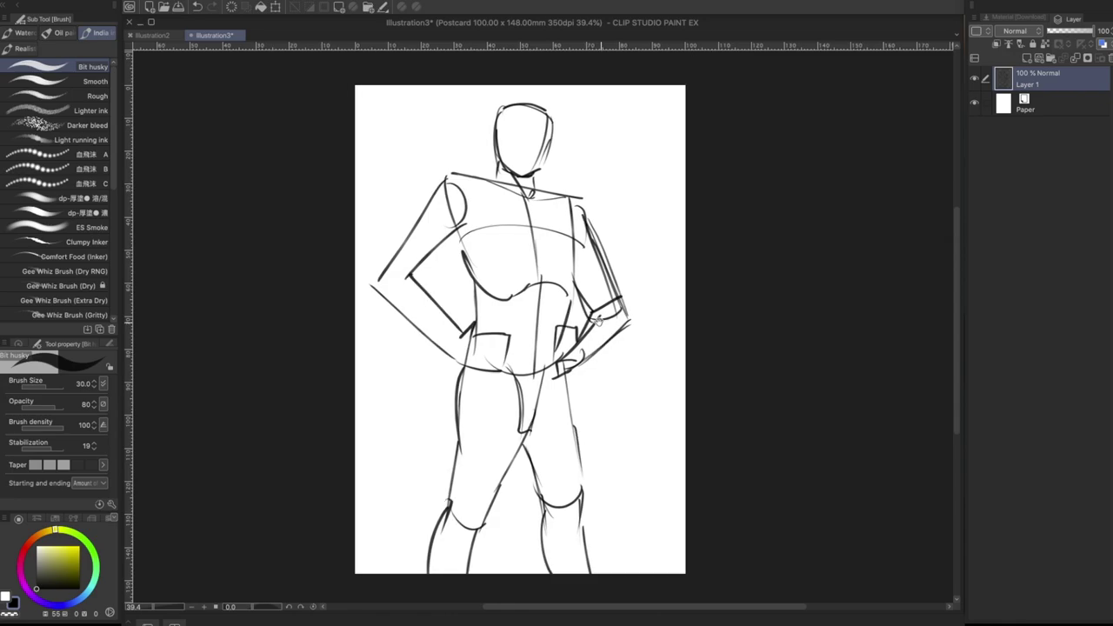
drag(577, 284, 573, 285)
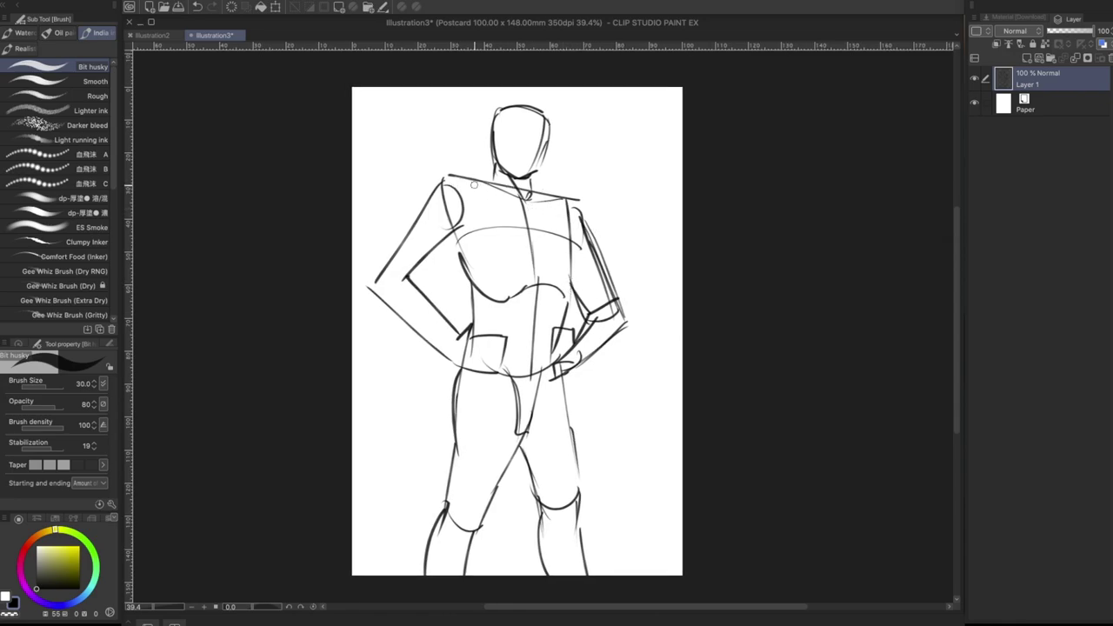
mouse_move(468, 180)
mouse_down()
mouse_move(501, 170)
mouse_move(427, 191)
mouse_move(415, 215)
mouse_move(486, 193)
mouse_up()
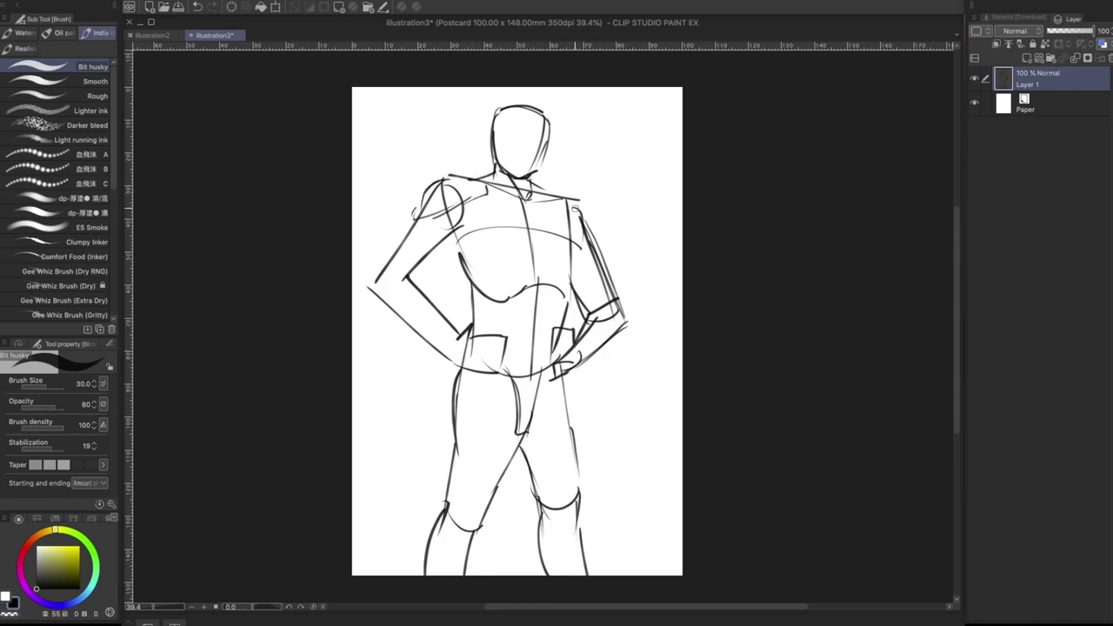
drag(416, 214, 374, 283)
Step: Contour the torso's side, waist and outer hip on the page's left side
drag(556, 268, 553, 269)
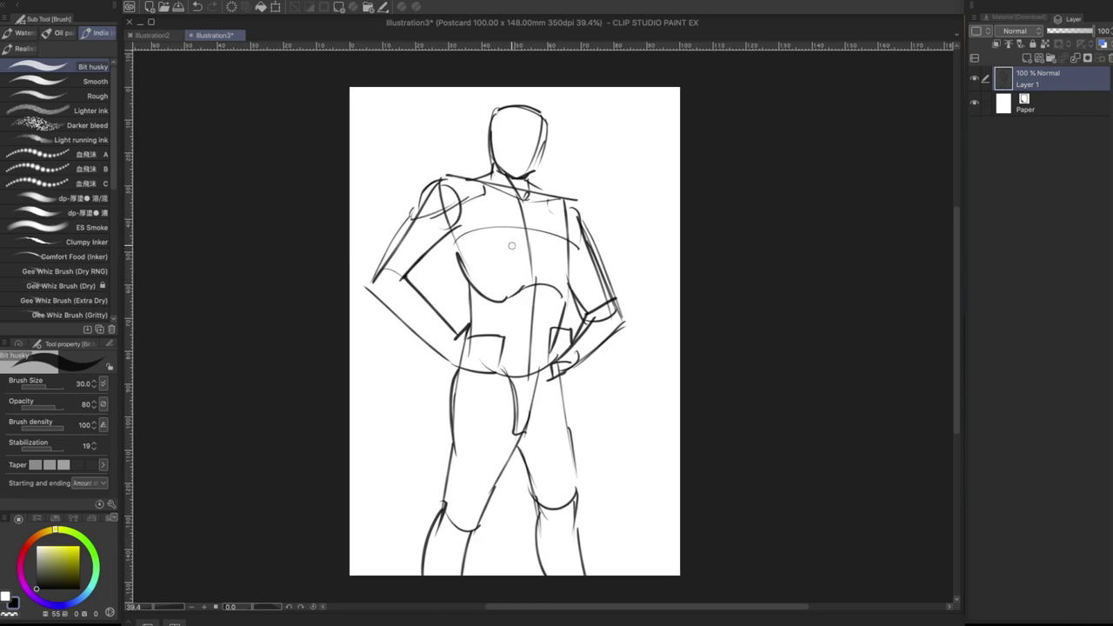
mouse_move(443, 243)
mouse_down()
mouse_move(464, 277)
mouse_move(449, 442)
mouse_up()
drag(444, 235, 466, 326)
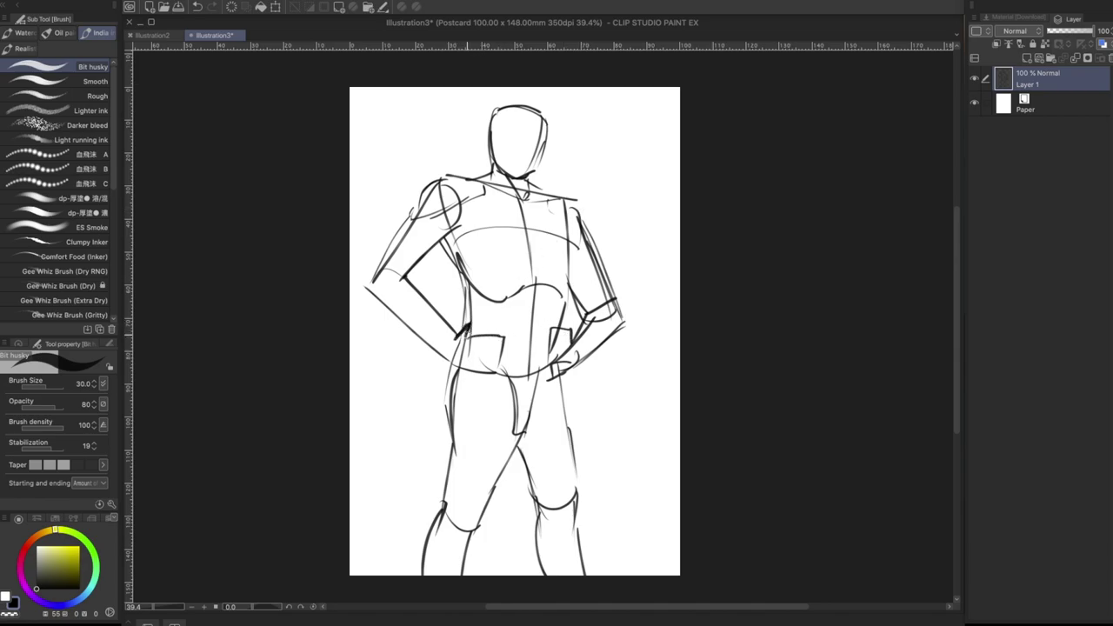
Step: Sketch the fingers of both hands on the hips and strengthen the forearm on the page's right side
drag(466, 335, 496, 345)
mouse_move(461, 363)
mouse_down()
mouse_move(499, 369)
mouse_move(453, 376)
mouse_up()
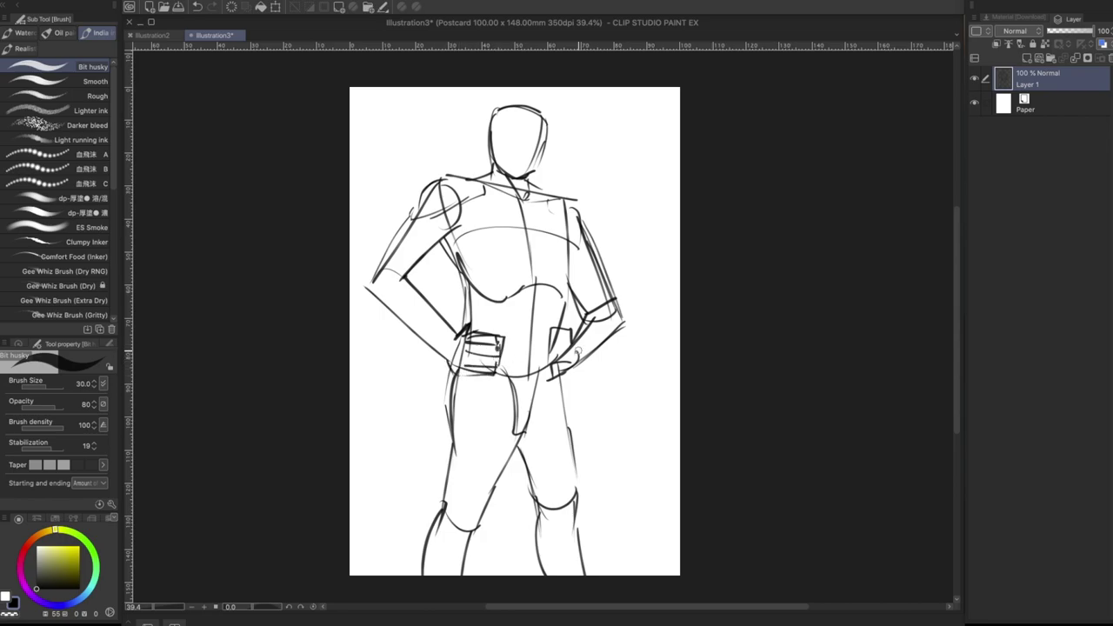
drag(565, 335, 543, 339)
drag(544, 343, 562, 358)
mouse_move(543, 361)
mouse_down()
mouse_move(564, 367)
mouse_move(625, 327)
mouse_up()
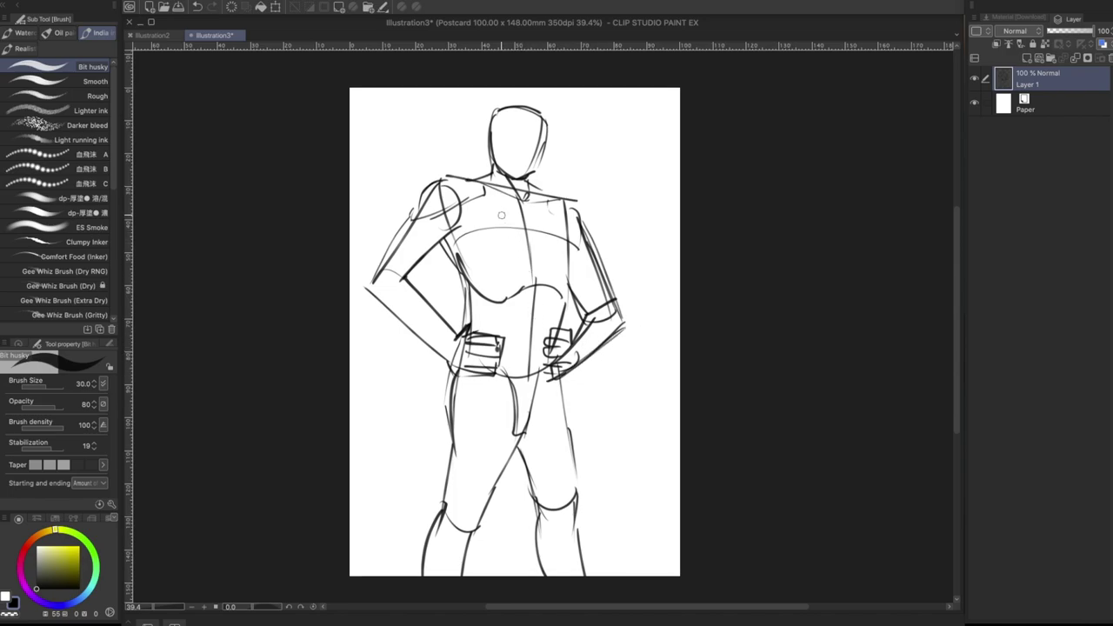
Step: Sketch a round chest guide on the page's left and a curved chest contour near the armpit on the page's right
mouse_move(471, 223)
mouse_down()
mouse_move(533, 229)
mouse_move(477, 218)
mouse_up()
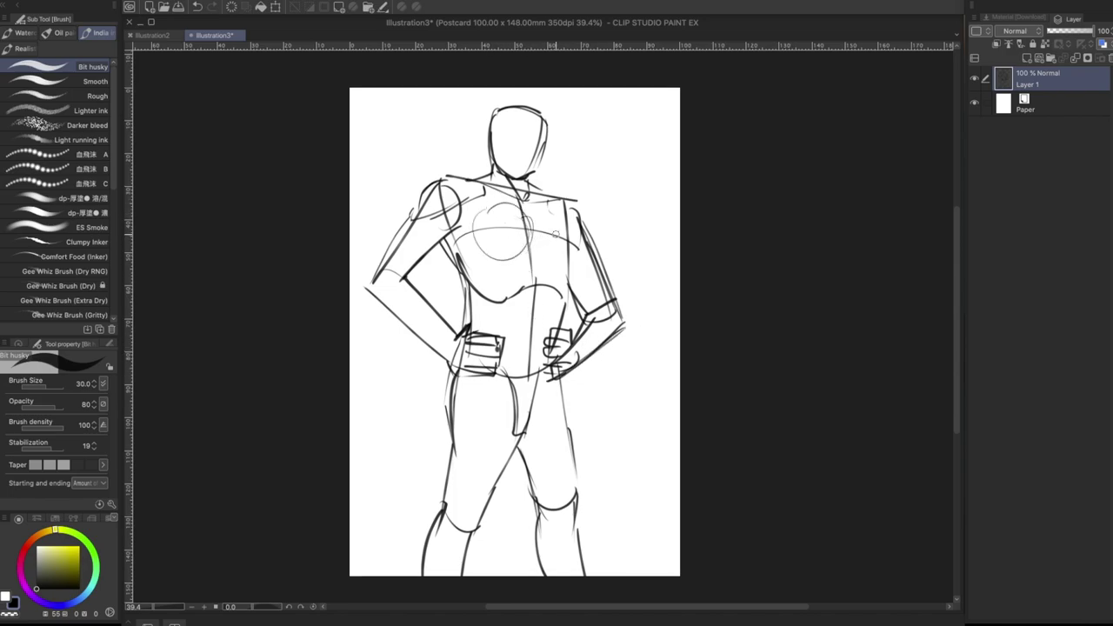
drag(564, 214, 571, 265)
scroll(511, 167, up, 1)
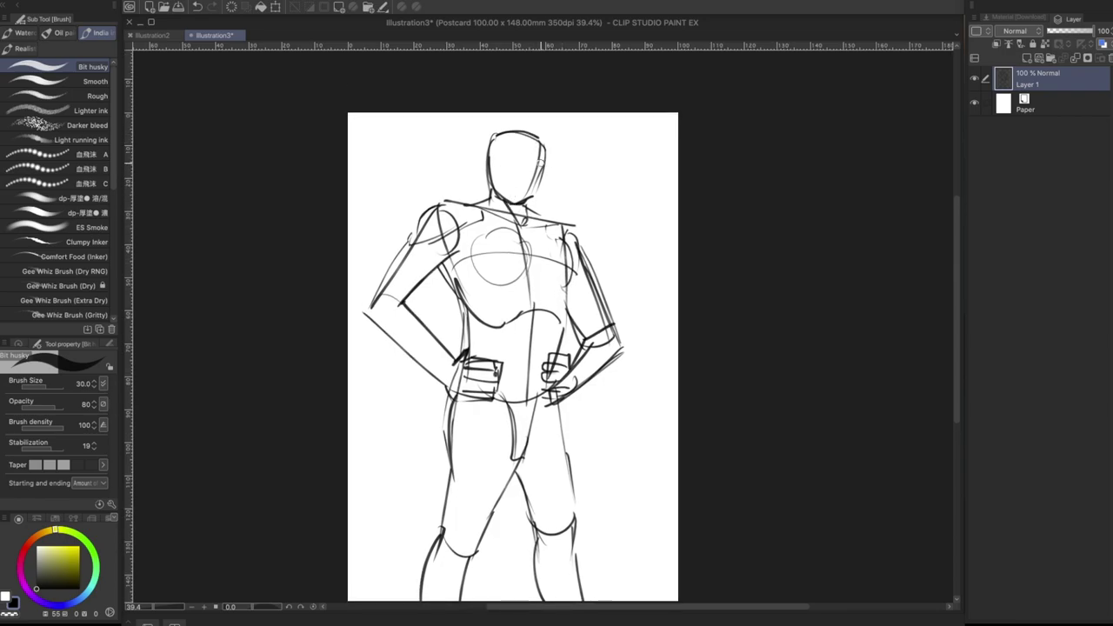
Step: Lasso the head, rotate it slightly counterclockwise with a slight shift towards the page's left, and clear the selection
key(m)
mouse_move(505, 123)
mouse_down()
mouse_move(486, 131)
mouse_move(540, 119)
mouse_move(508, 113)
mouse_move(480, 181)
mouse_move(537, 206)
mouse_move(545, 115)
mouse_up()
key(ctrl+t)
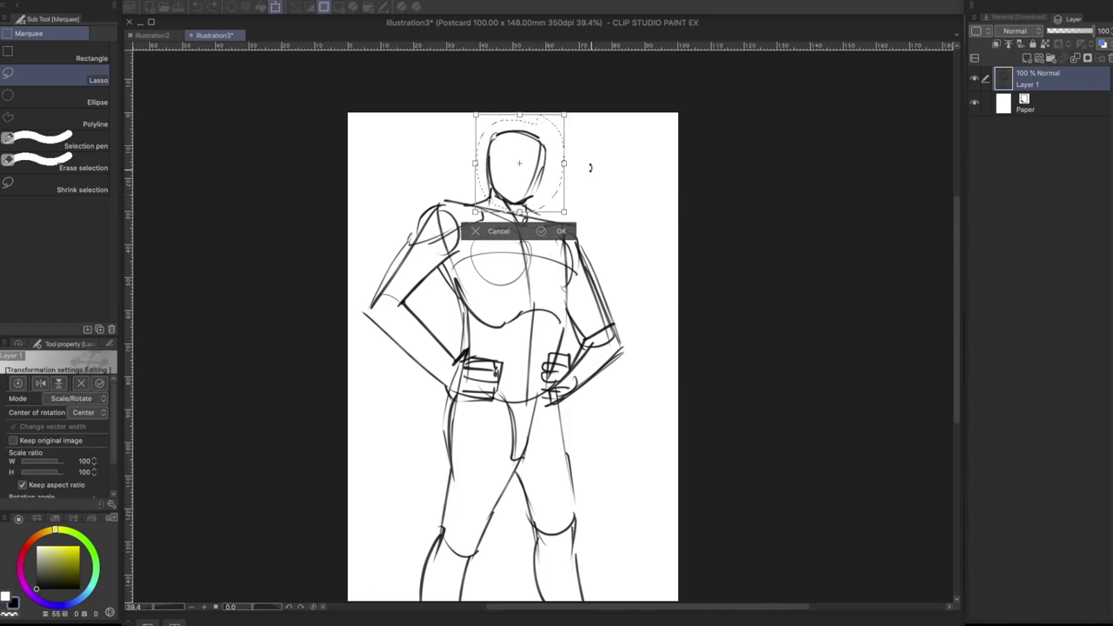
drag(591, 168, 545, 170)
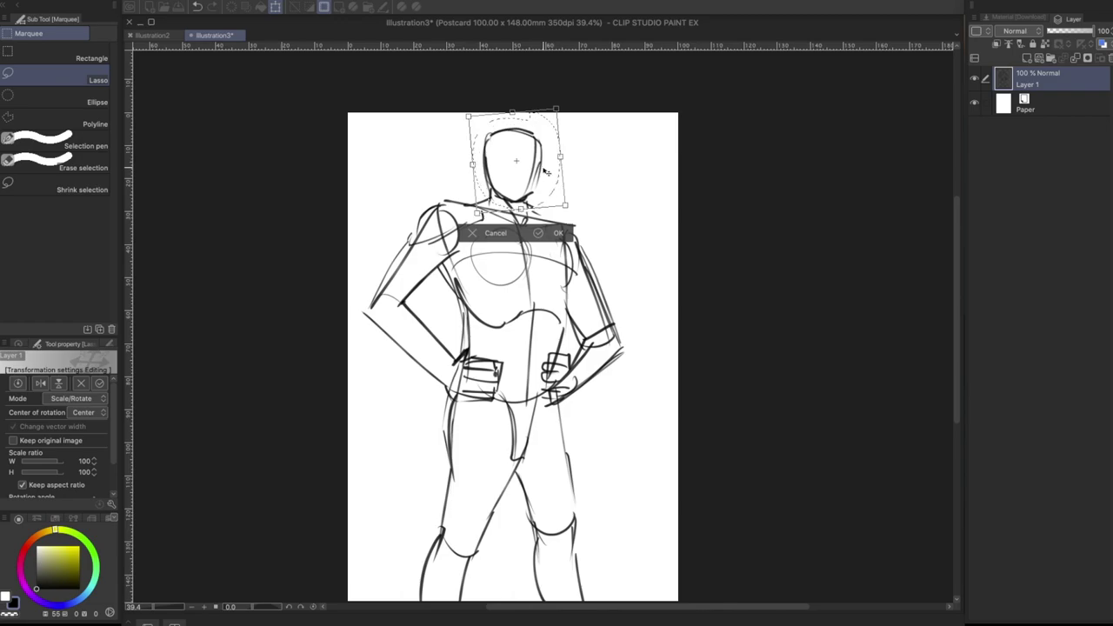
click(557, 233)
scroll(609, 261, down, 2)
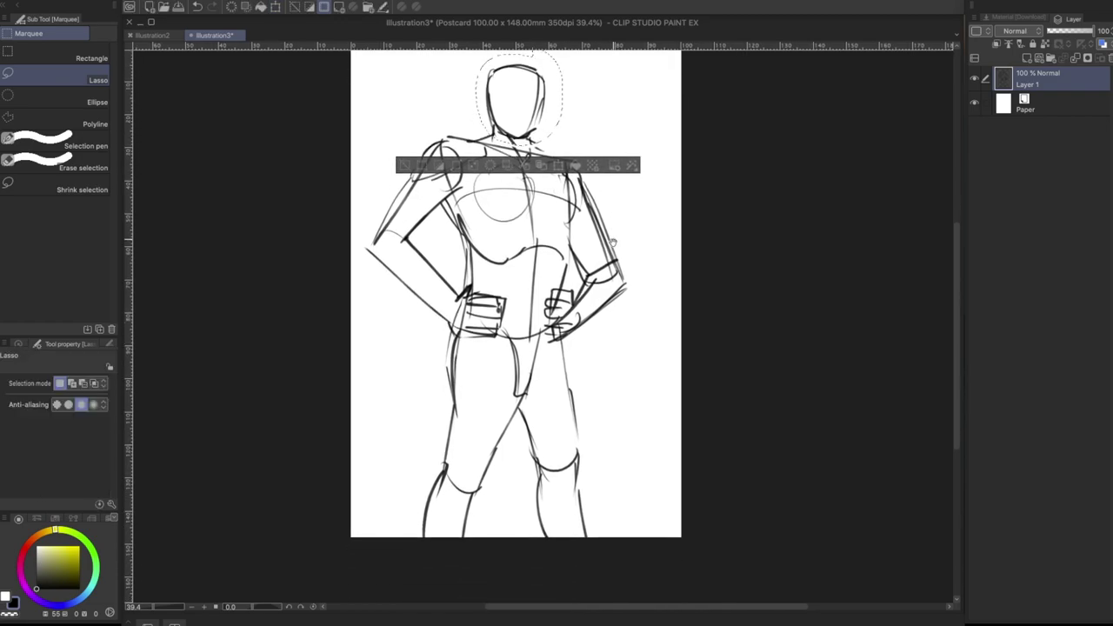
scroll(578, 300, down, 1)
key(ctrl+d)
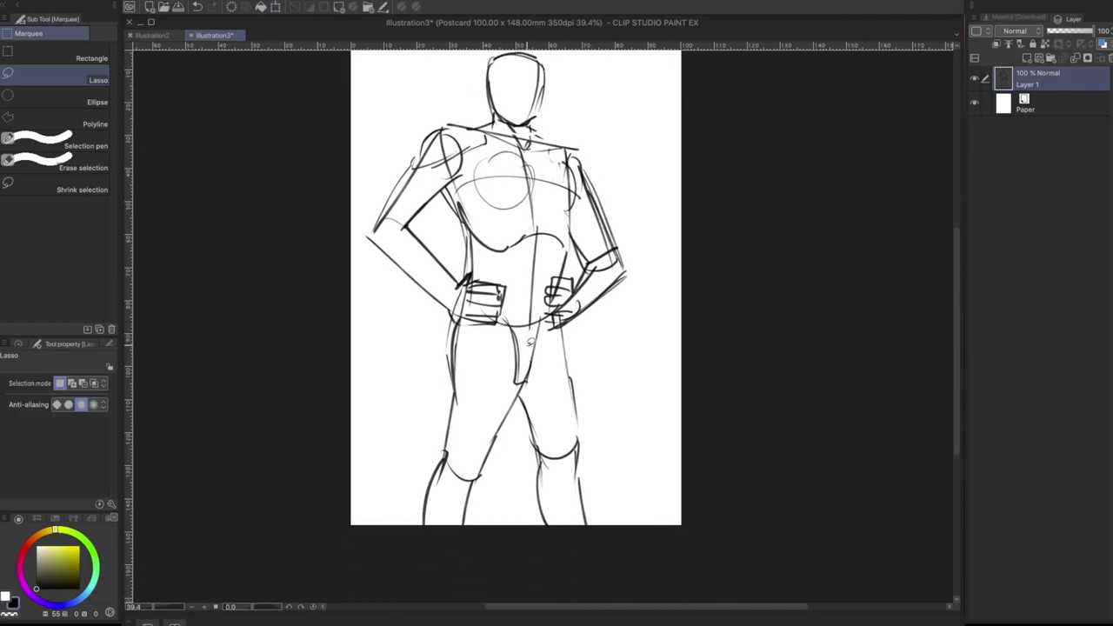
Step: Shift the outer contour of the page-left leg and the inner contour of the other leg slightly towards the page's left using lasso selections
scroll(526, 330, down, 1)
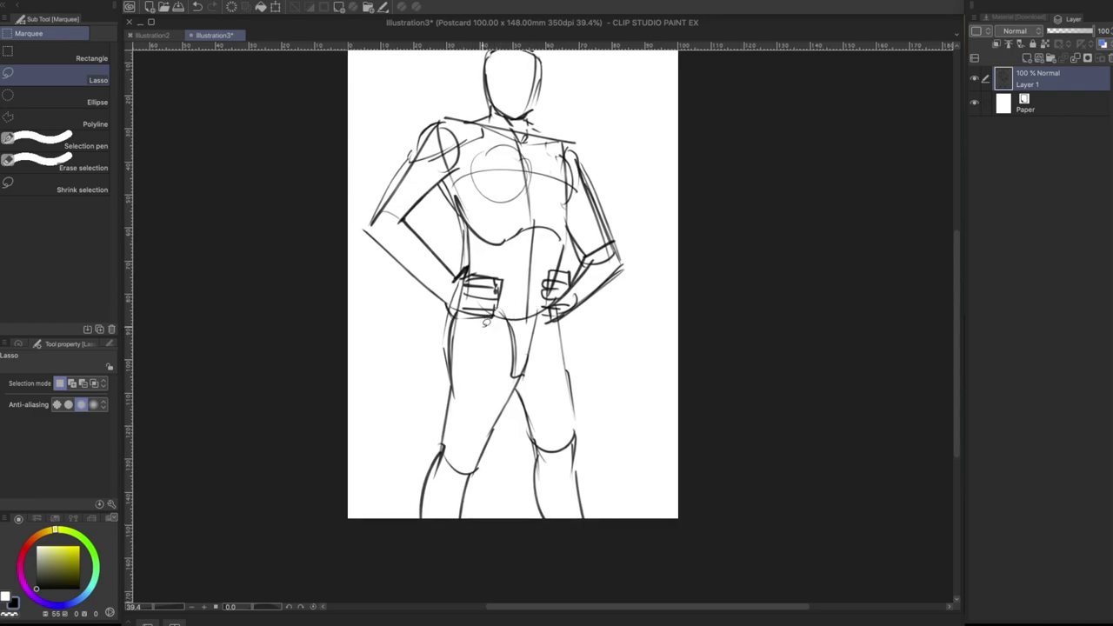
mouse_move(461, 353)
mouse_down()
mouse_move(432, 411)
mouse_move(439, 532)
mouse_move(458, 376)
mouse_up()
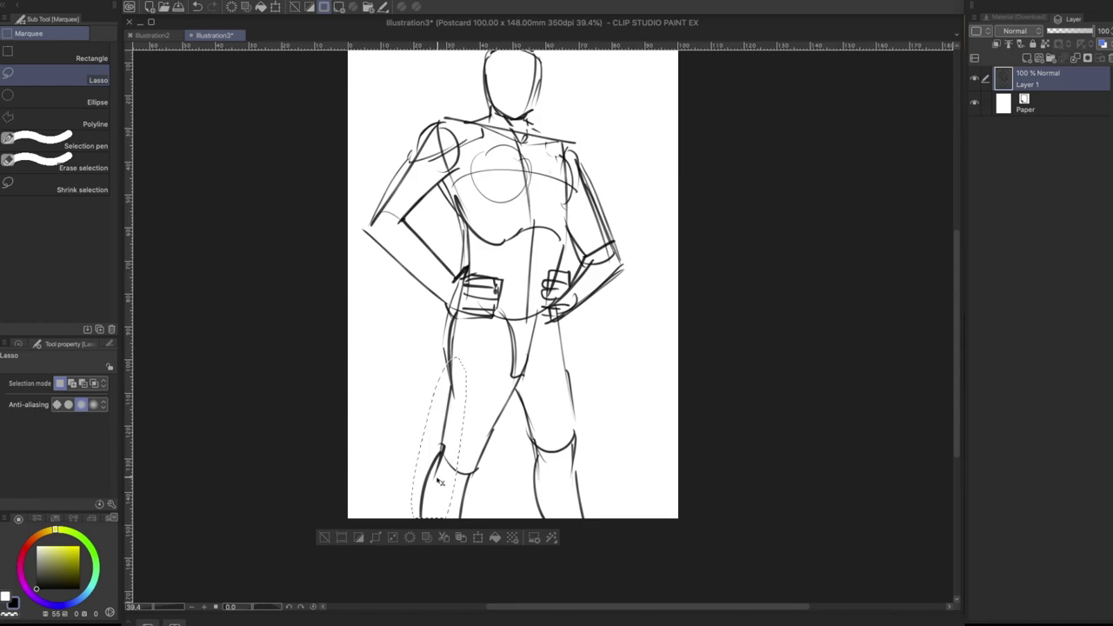
mouse_move(530, 374)
mouse_down()
mouse_move(511, 486)
mouse_move(569, 521)
mouse_move(557, 392)
mouse_up()
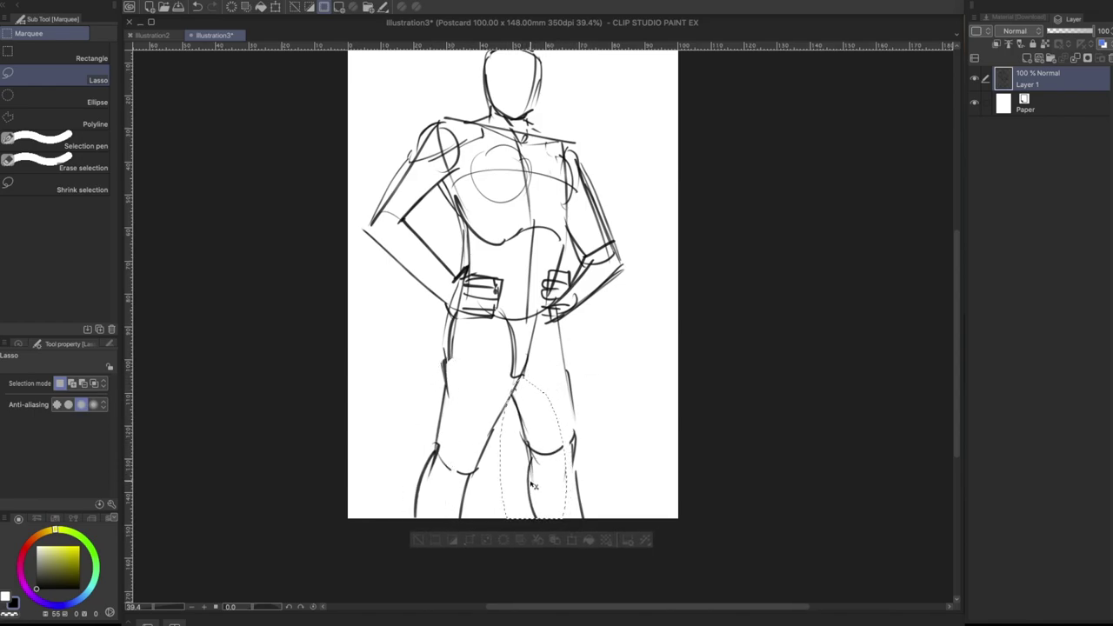
drag(583, 317, 573, 337)
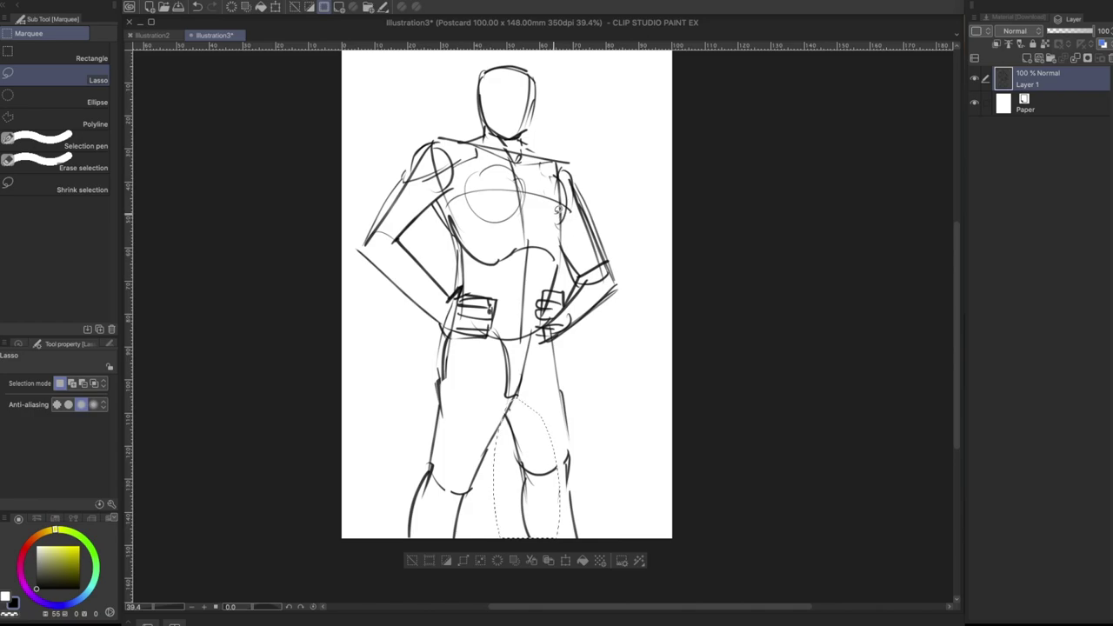
drag(562, 218, 555, 240)
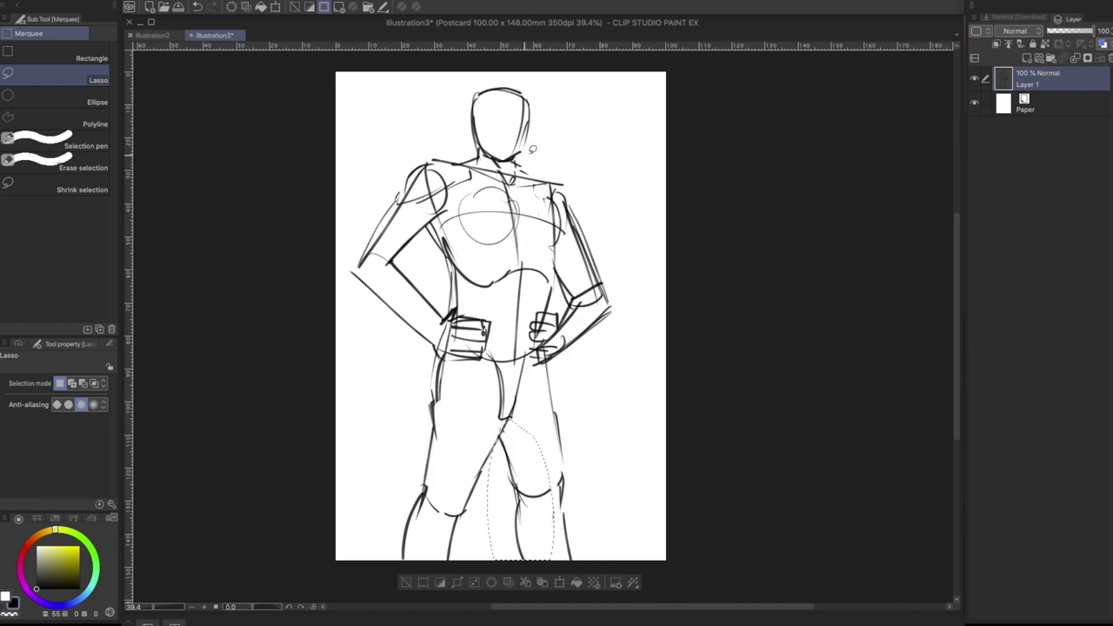
key(b)
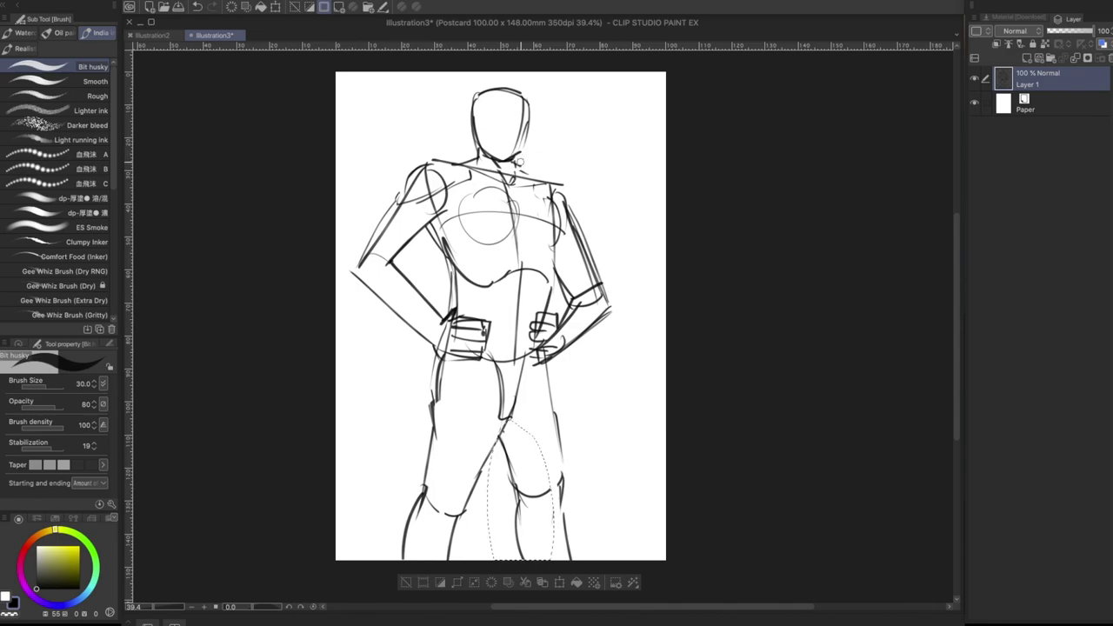
key(ctrl+d)
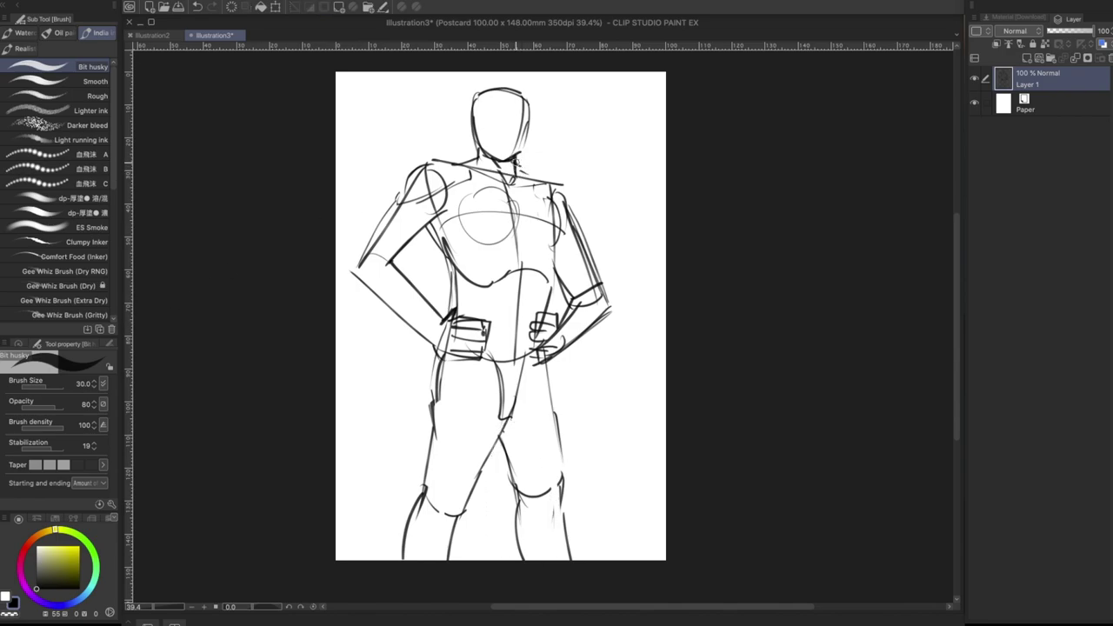
Step: Draw the curved brow line, vertical face centre line and both eyes on the head
scroll(491, 110, up, 3)
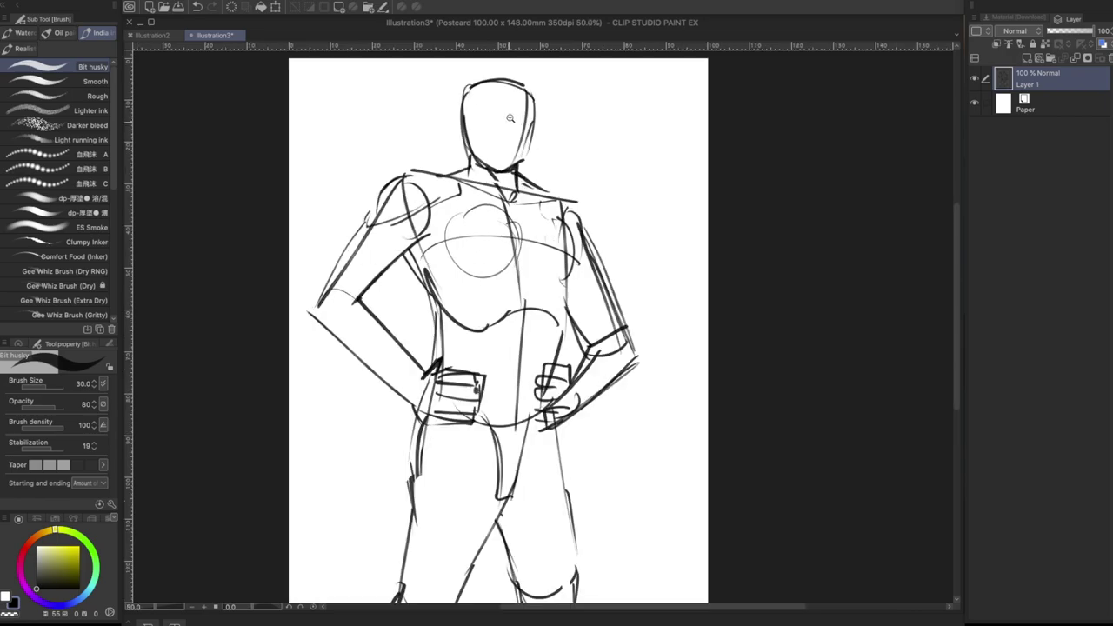
drag(430, 189, 531, 192)
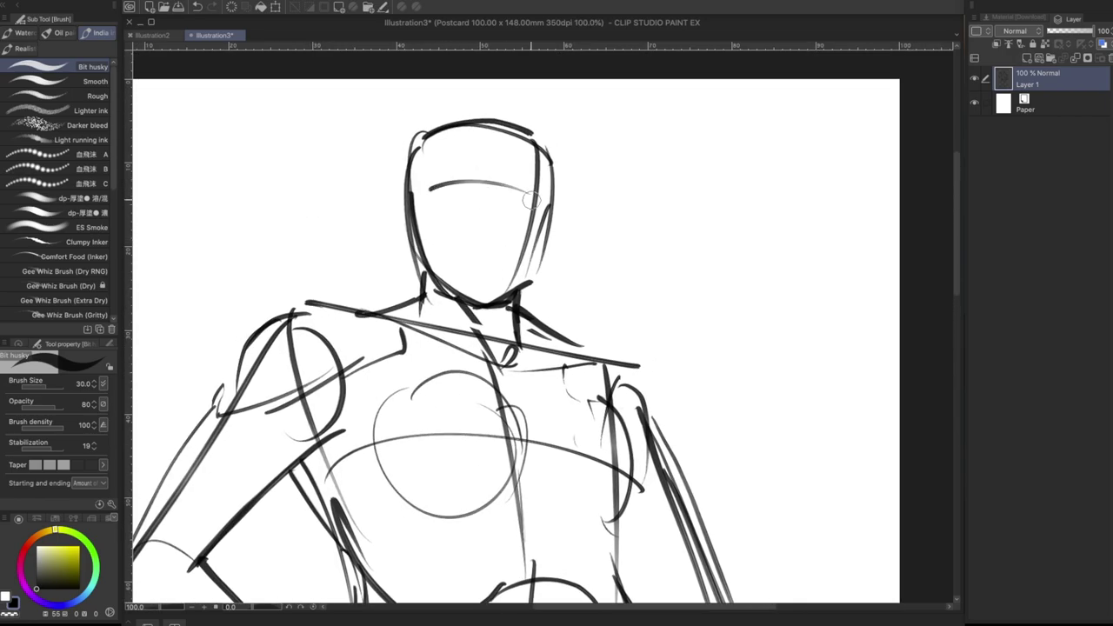
drag(498, 137, 486, 280)
mouse_move(447, 191)
mouse_down()
mouse_move(466, 188)
mouse_move(461, 203)
mouse_move(475, 194)
mouse_move(528, 200)
mouse_up()
drag(513, 195, 531, 202)
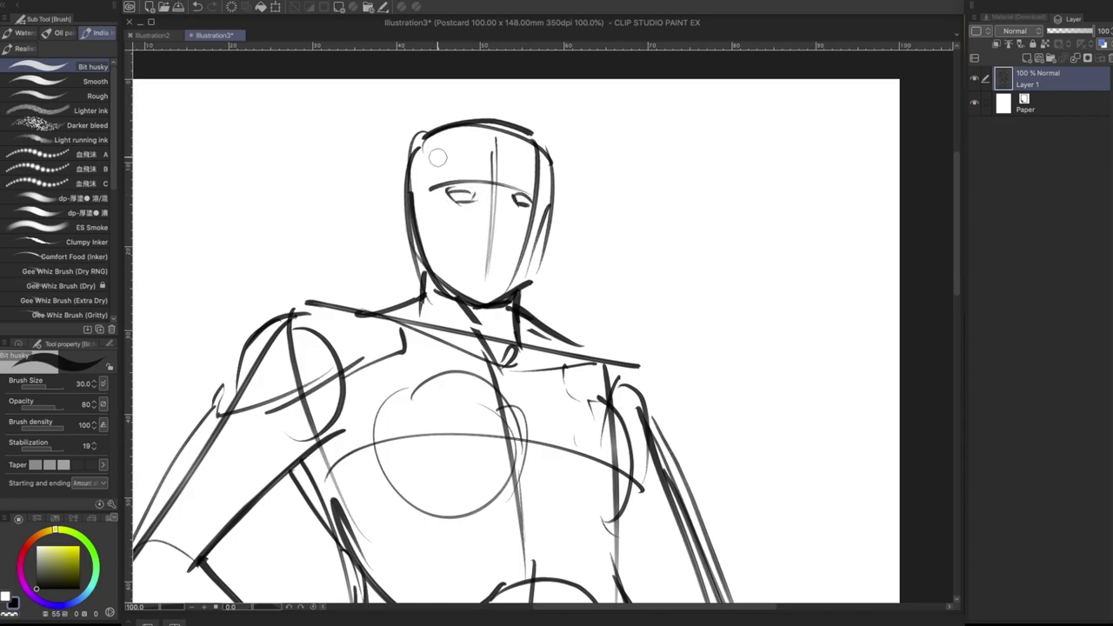
Step: Add the face's side plane, nose, mouth, both ears and hairline, and strengthen the neck-to-shoulder curve on the page's left
drag(438, 155, 444, 287)
mouse_move(498, 207)
mouse_down()
mouse_move(487, 228)
mouse_move(507, 231)
mouse_move(498, 269)
mouse_up()
mouse_move(419, 202)
mouse_down()
mouse_move(392, 210)
mouse_move(414, 266)
mouse_up()
drag(548, 217, 546, 270)
drag(484, 123, 507, 155)
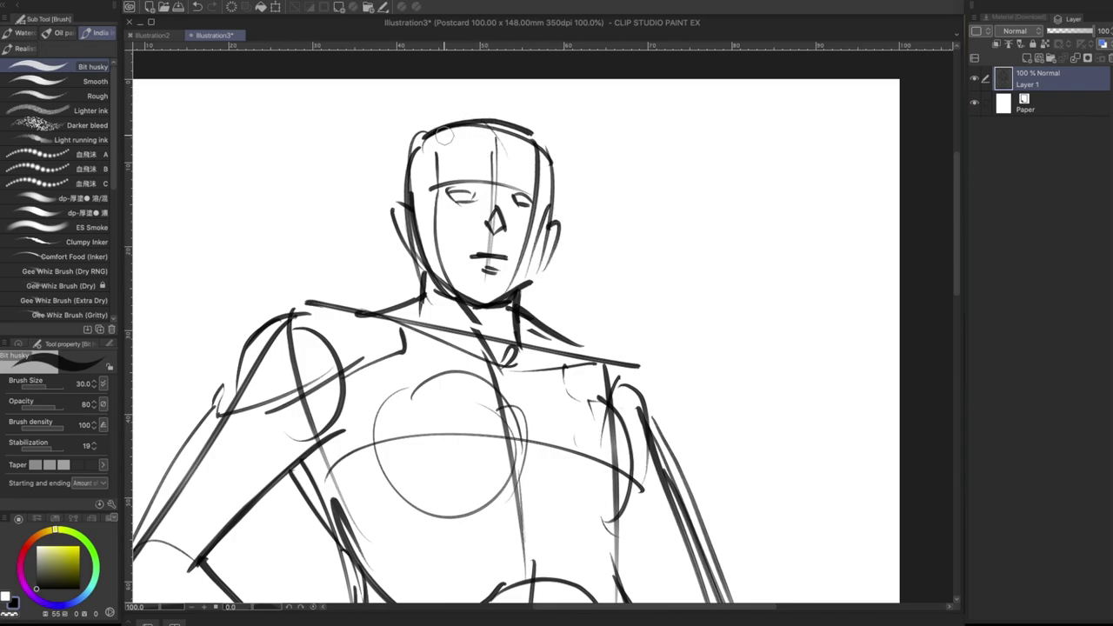
mouse_move(425, 269)
mouse_down()
mouse_move(413, 326)
mouse_move(419, 283)
mouse_move(421, 303)
mouse_move(385, 317)
mouse_up()
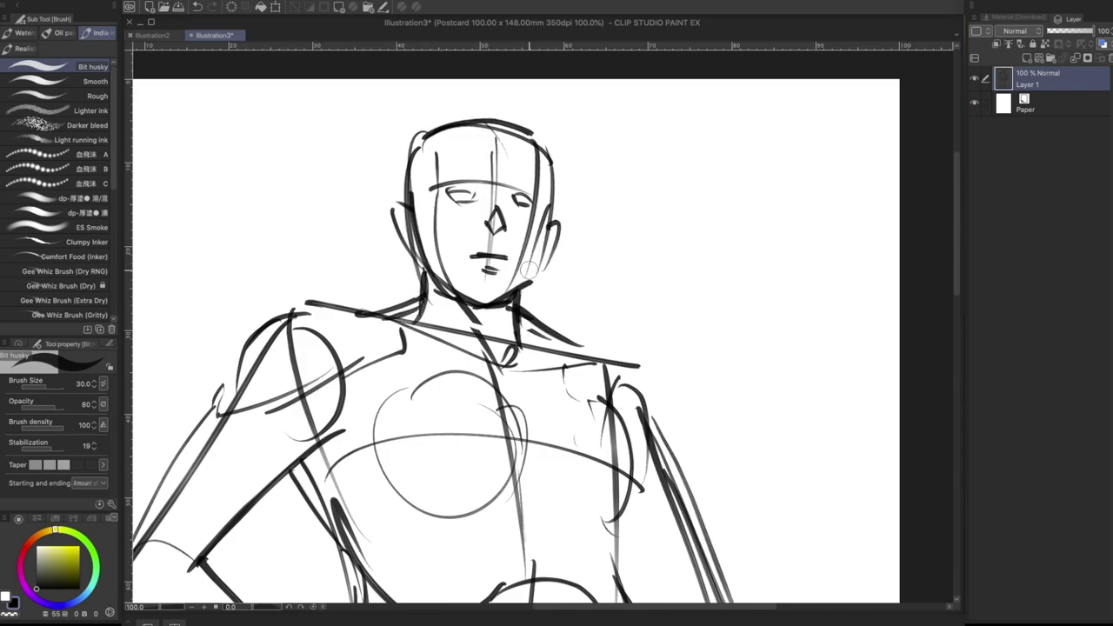
Step: Lasso the whole head, move it slightly upward to lengthen the neck, and clear the selection
key(m)
mouse_move(461, 103)
mouse_down()
mouse_move(393, 135)
mouse_move(390, 251)
mouse_move(439, 297)
mouse_move(514, 313)
mouse_move(580, 233)
mouse_move(532, 110)
mouse_move(482, 92)
mouse_up()
drag(555, 235, 559, 217)
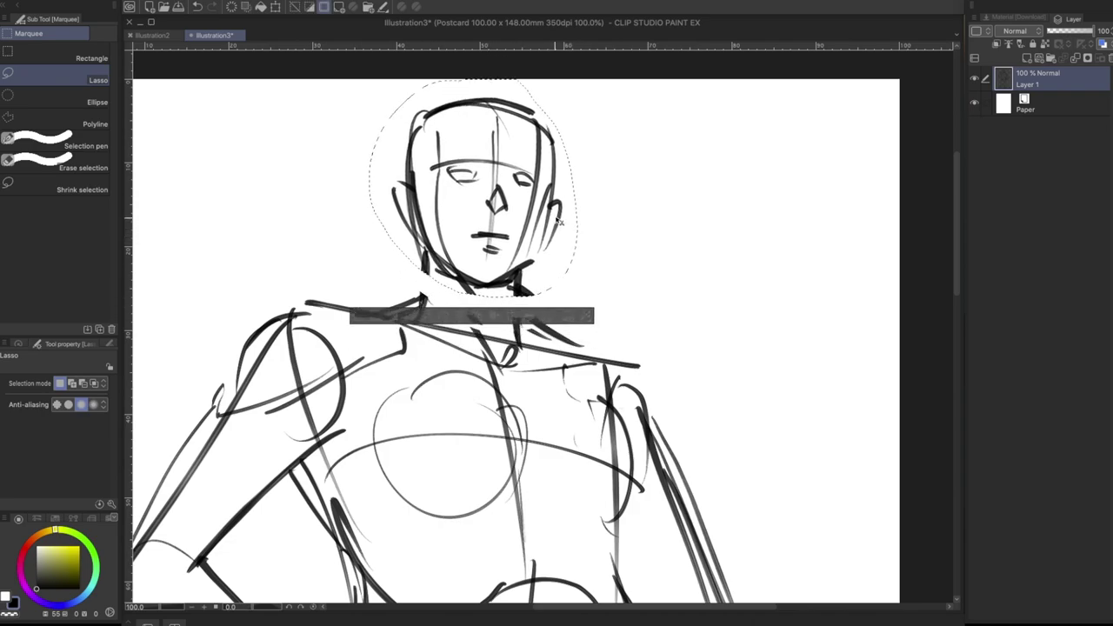
key(ctrl+d)
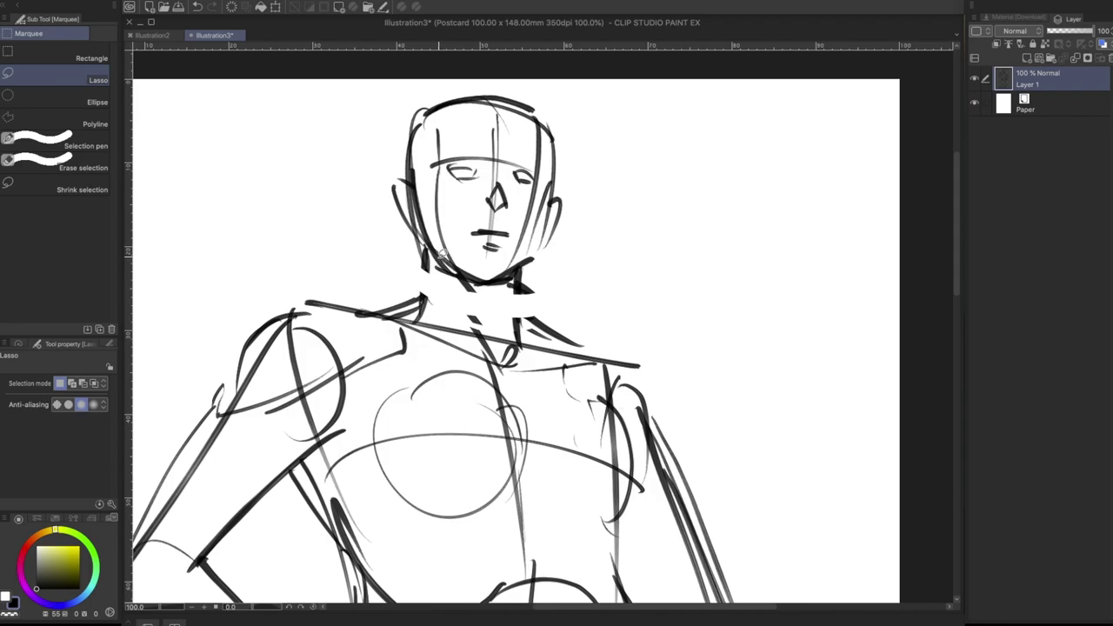
Step: Redraw the neck's side lines and shoulder slopes to bridge the gap below the raised head
key(b)
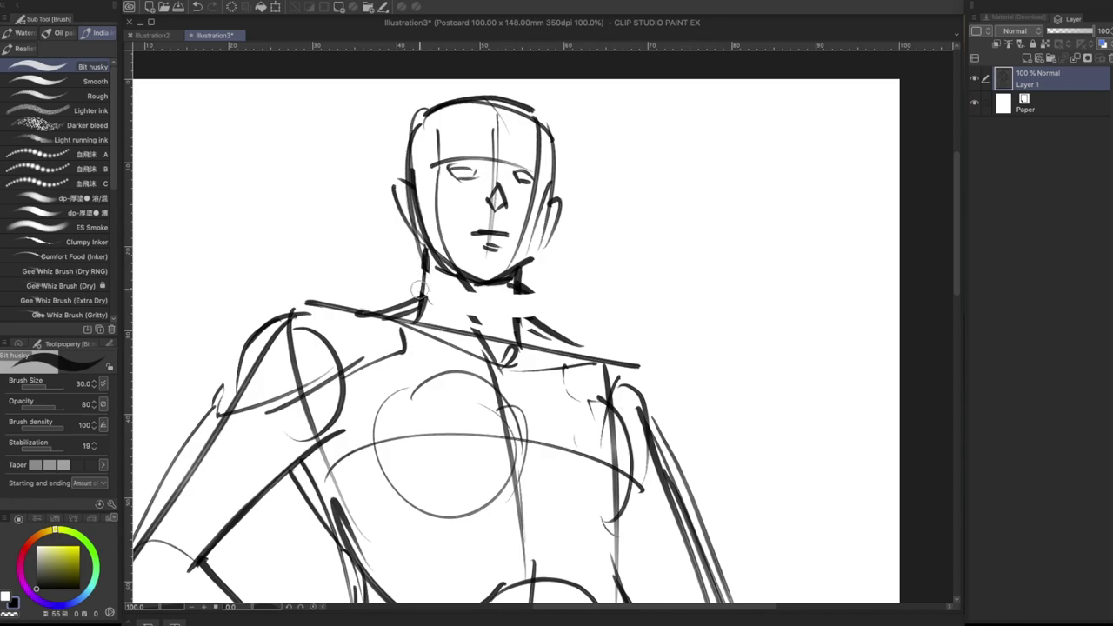
drag(425, 280, 395, 316)
drag(520, 271, 519, 337)
drag(520, 296, 551, 335)
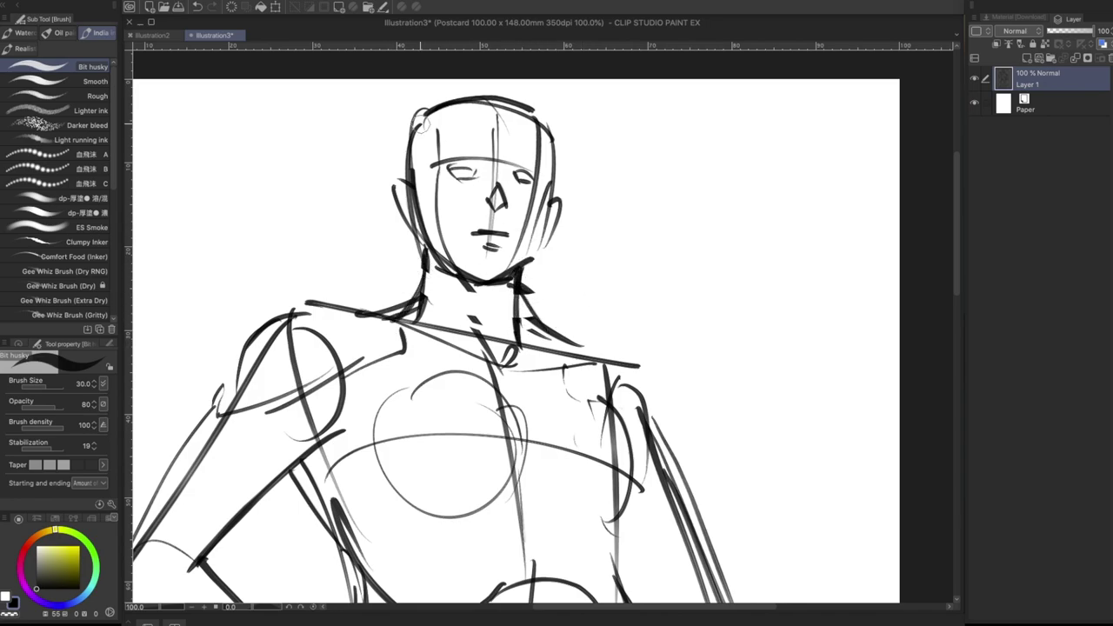
Step: Sketch long hair over the crown, with parted strands across the forehead and lengths falling to the shoulders
mouse_move(394, 100)
mouse_down()
mouse_move(359, 238)
mouse_move(374, 212)
mouse_move(336, 278)
mouse_up()
drag(373, 214, 321, 299)
drag(384, 239, 357, 285)
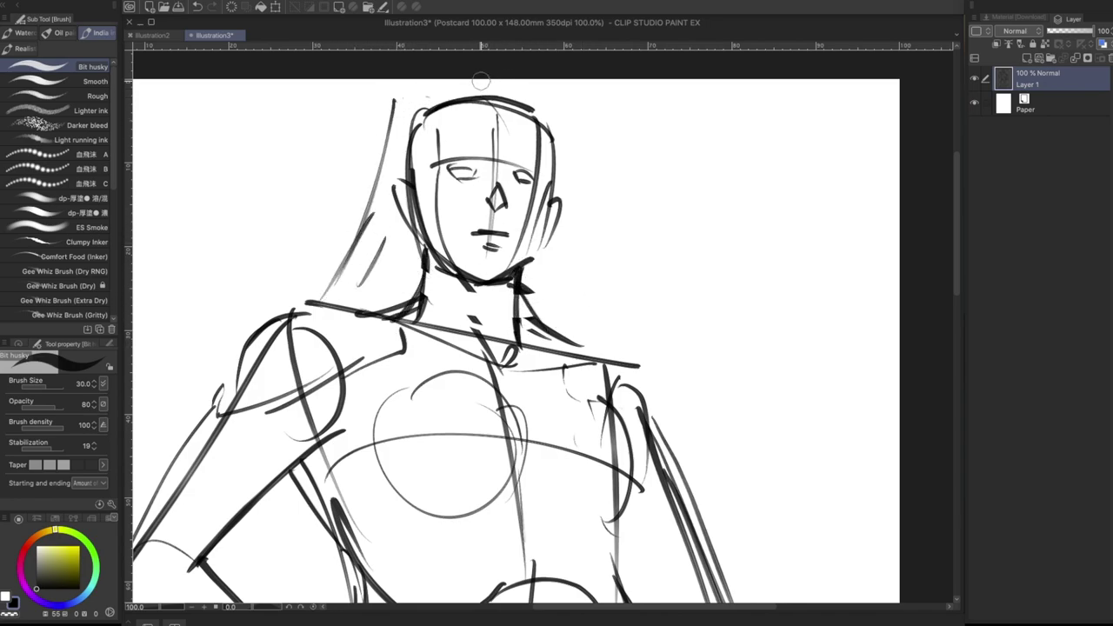
mouse_move(408, 105)
mouse_down()
mouse_move(441, 85)
mouse_move(531, 92)
mouse_move(571, 224)
mouse_up()
drag(482, 111, 522, 179)
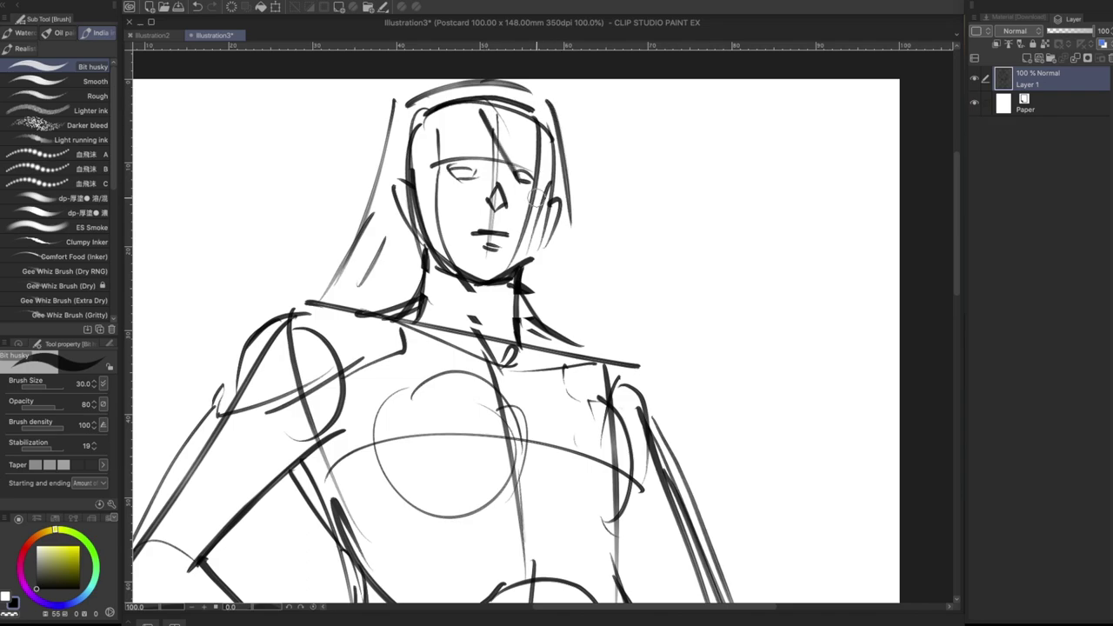
drag(471, 108, 399, 208)
mouse_move(561, 155)
mouse_down()
mouse_move(558, 272)
mouse_move(588, 368)
mouse_up()
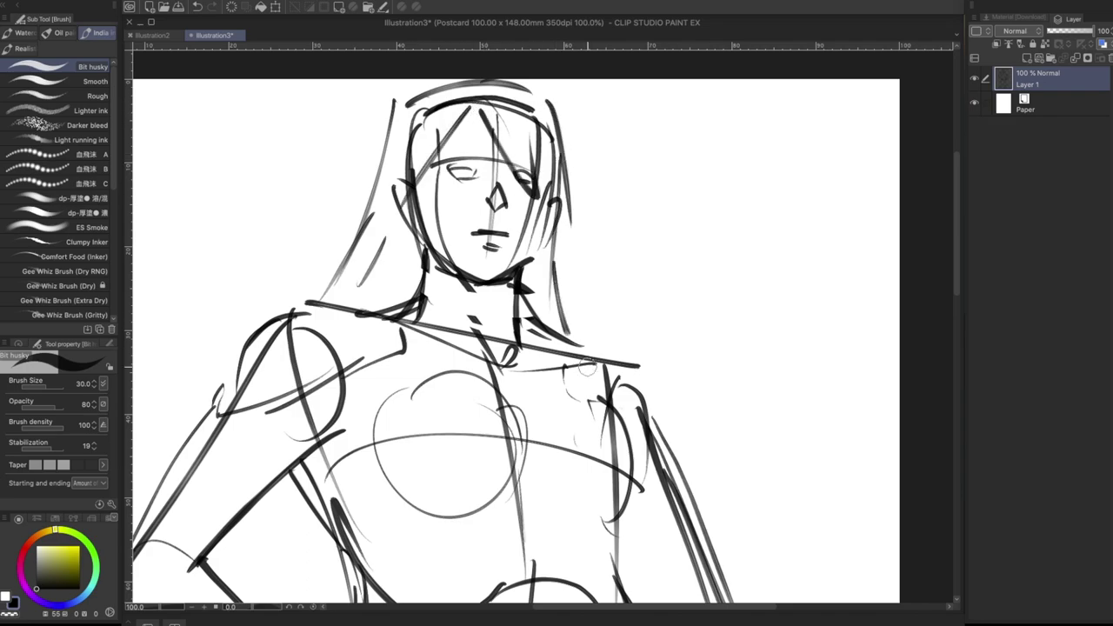
Step: Strengthen the torso's side contours from the armpits to the waist on both sides
scroll(592, 348, down, 4)
drag(661, 398, 617, 271)
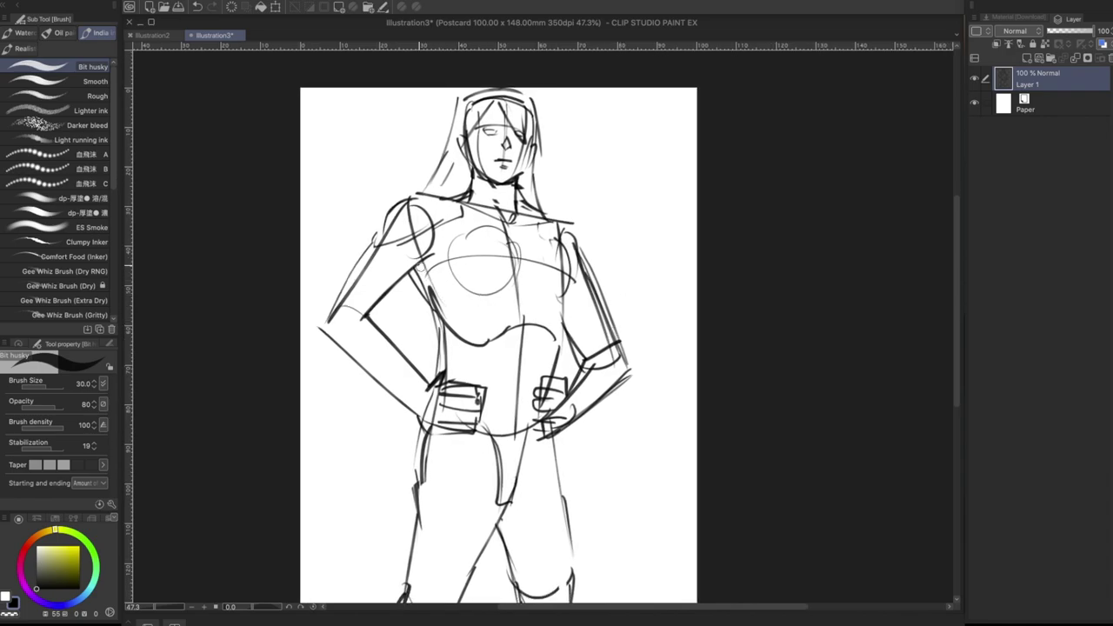
drag(415, 261, 458, 341)
mouse_move(561, 262)
mouse_down()
mouse_move(569, 274)
mouse_move(546, 397)
mouse_up()
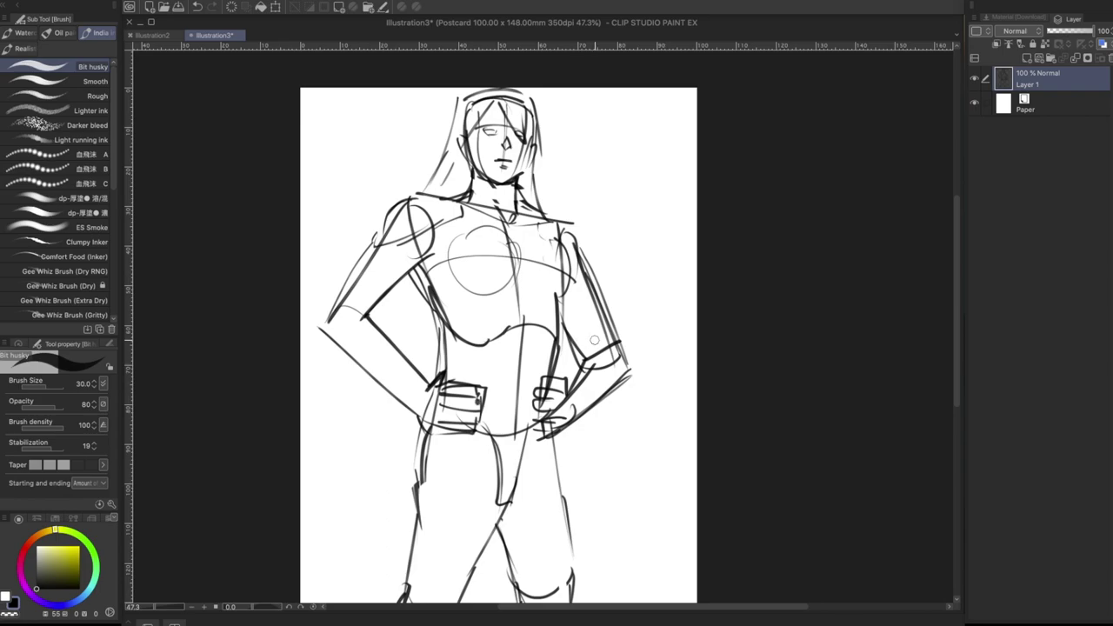
Step: Mirror the canvas view horizontally and check the proportions of the whole figure
key(h)
scroll(722, 363, down, 3)
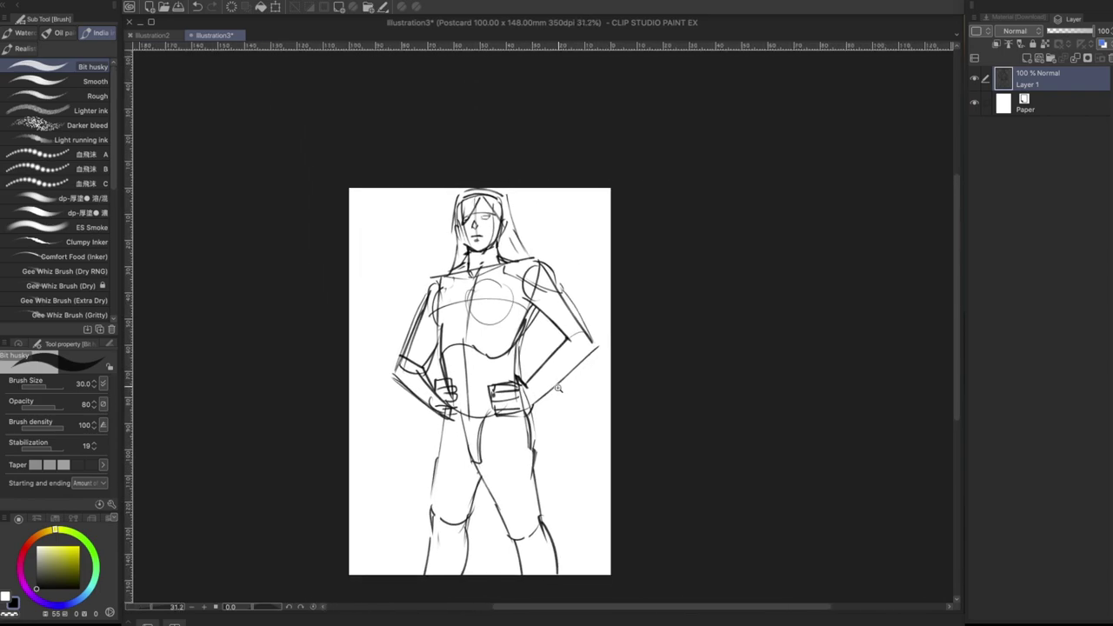
scroll(559, 388, up, 1)
scroll(552, 378, down, 1)
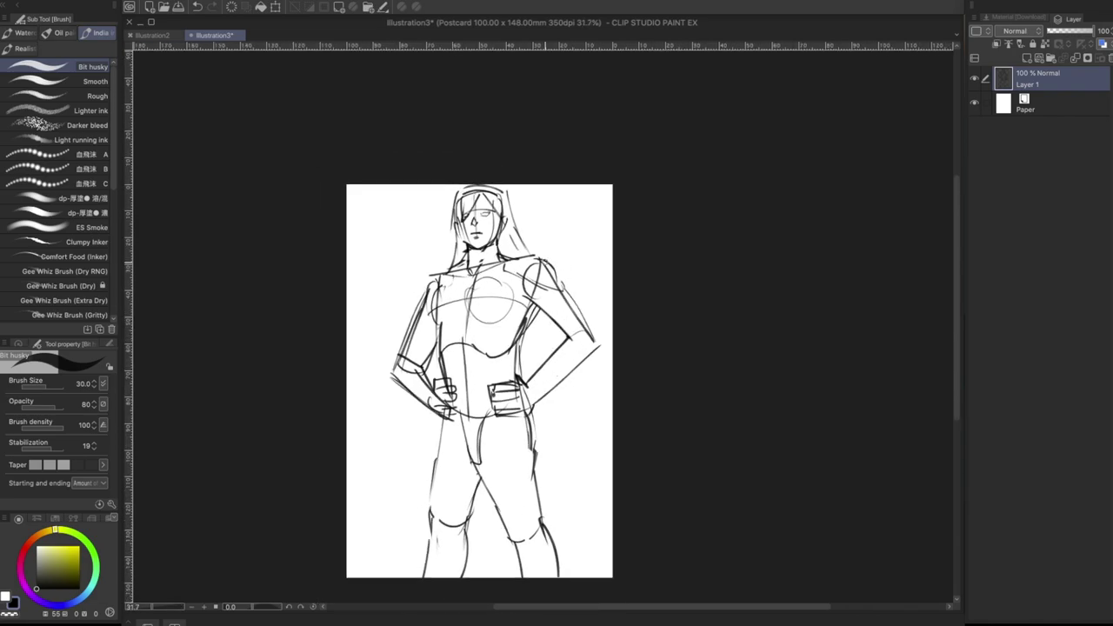
Step: Lasso the figure's body below the head and narrow it to about 90 percent of its width from both sides
key(m)
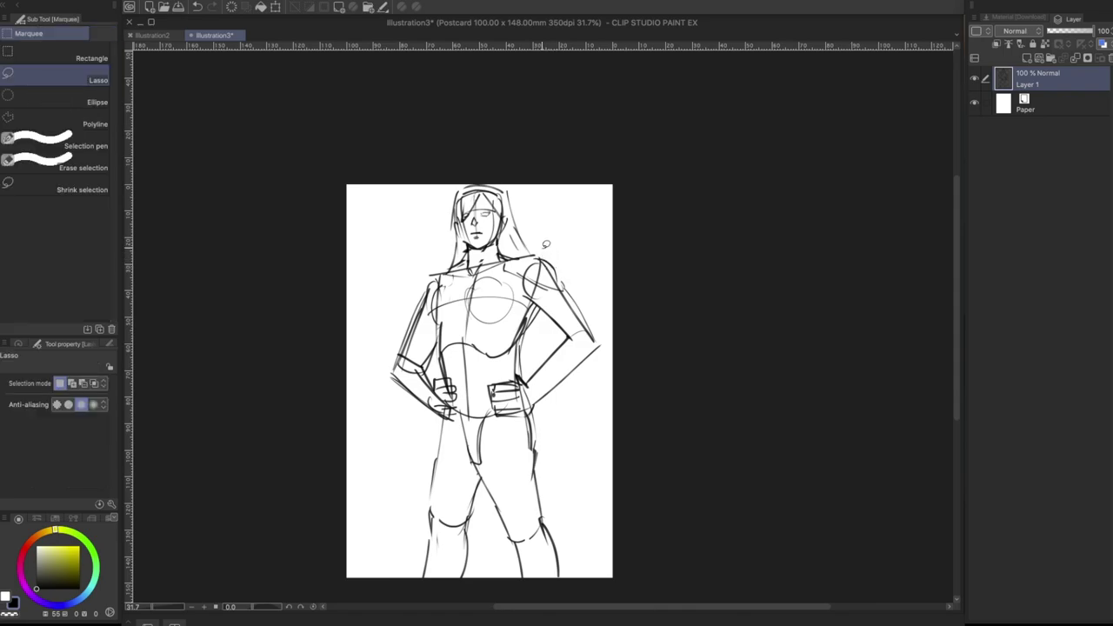
mouse_move(546, 244)
mouse_down()
mouse_move(487, 254)
mouse_move(399, 423)
mouse_move(440, 599)
mouse_move(635, 316)
mouse_move(561, 219)
mouse_up()
key(ctrl+t)
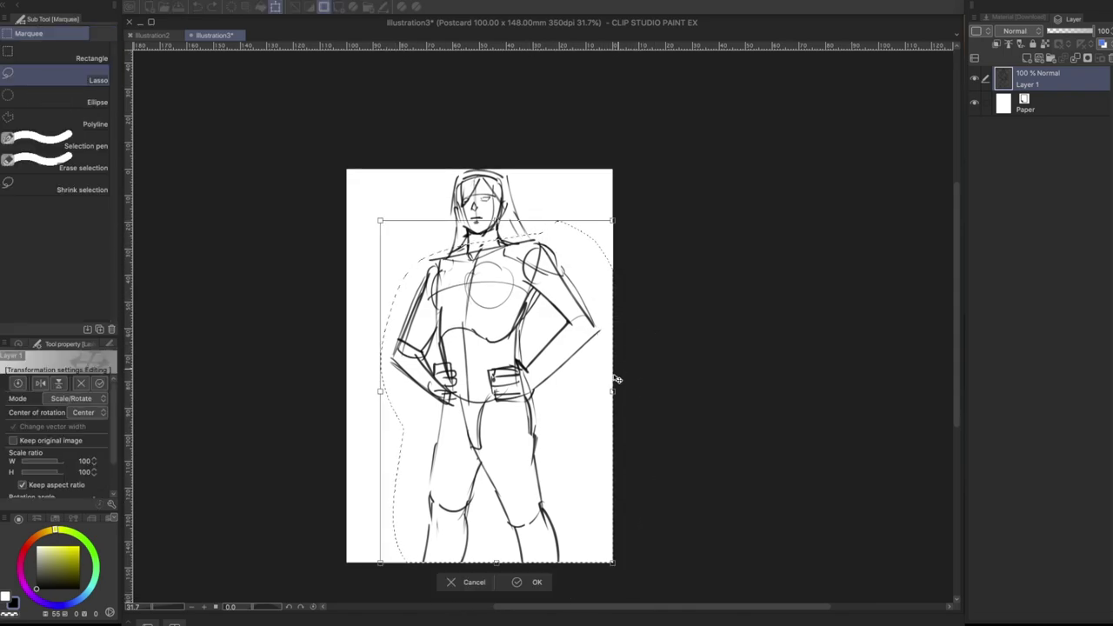
drag(613, 391, 598, 392)
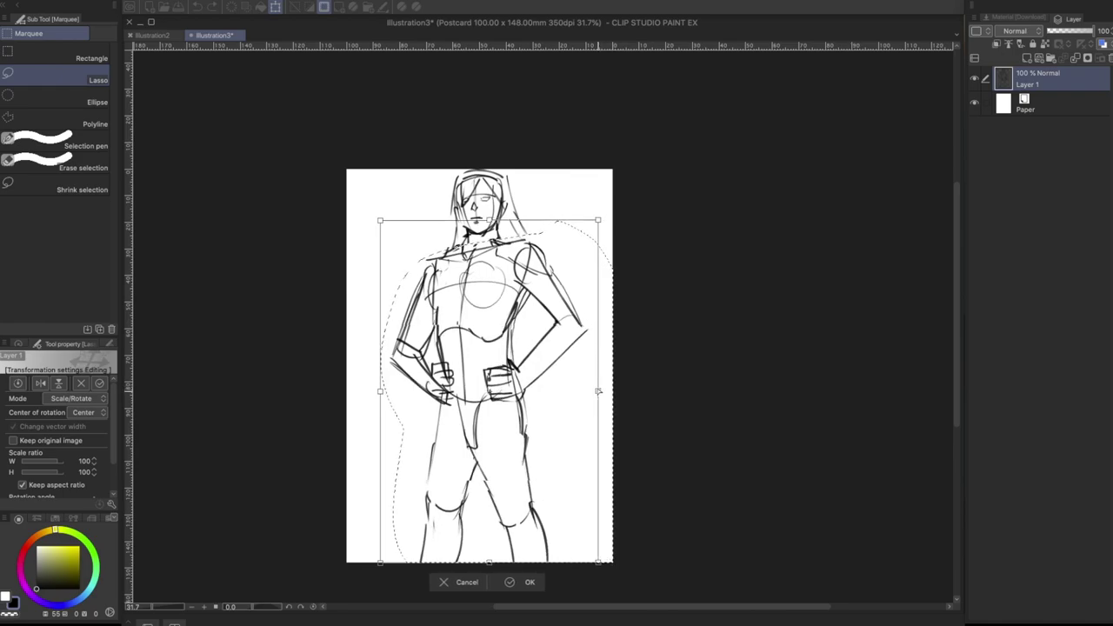
drag(380, 392, 388, 392)
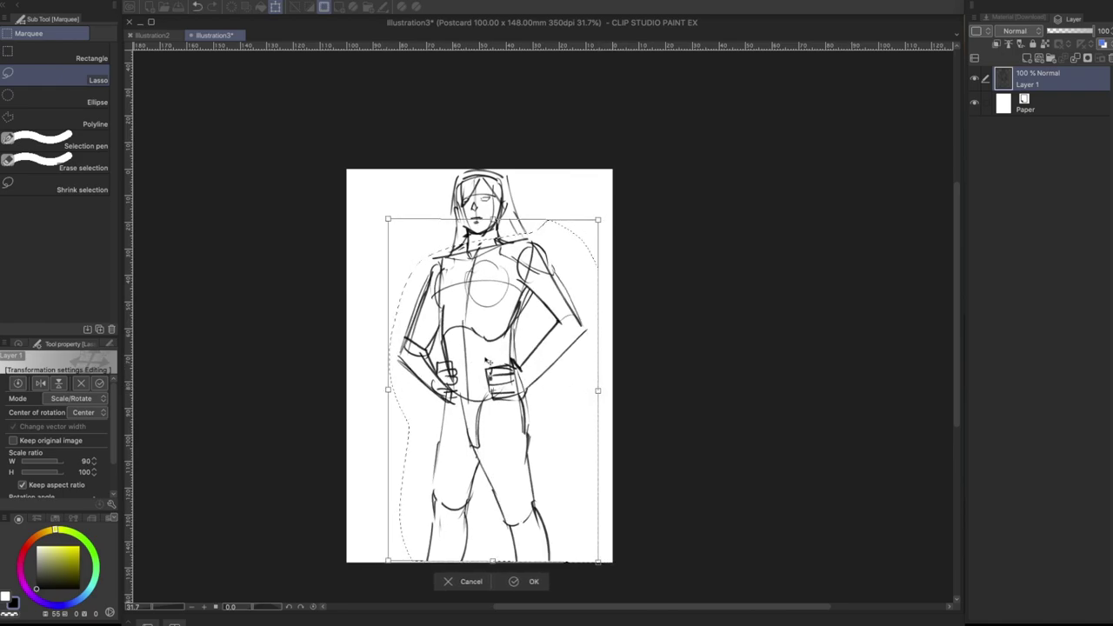
Step: Rotate the selected body slightly clockwise, nudge it up under the neck, apply the transform and deselect
drag(591, 355, 605, 375)
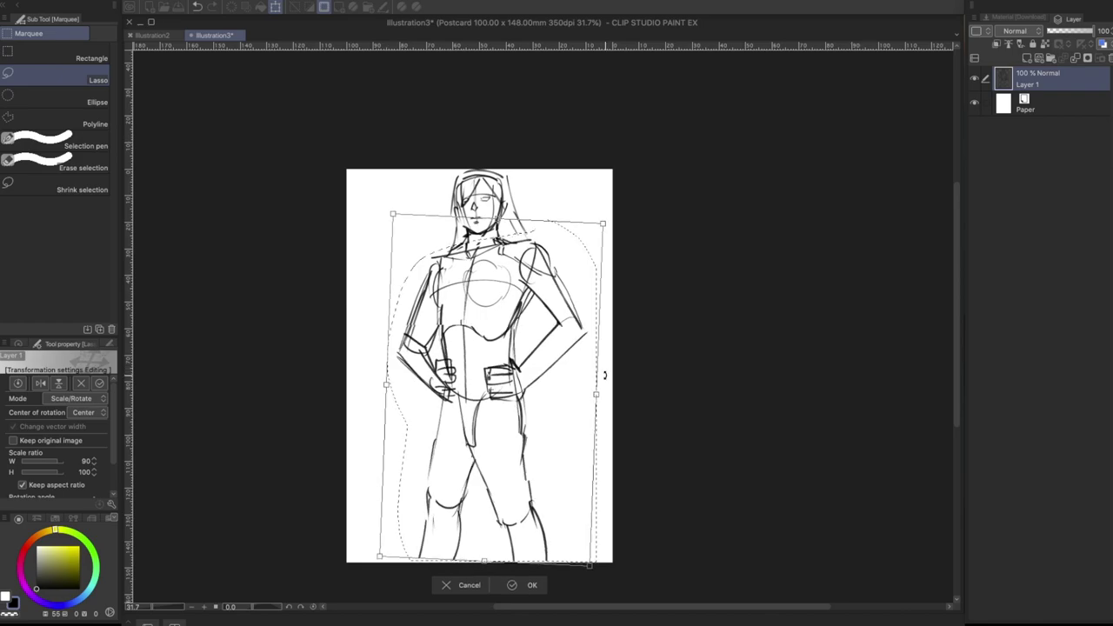
drag(512, 382, 510, 380)
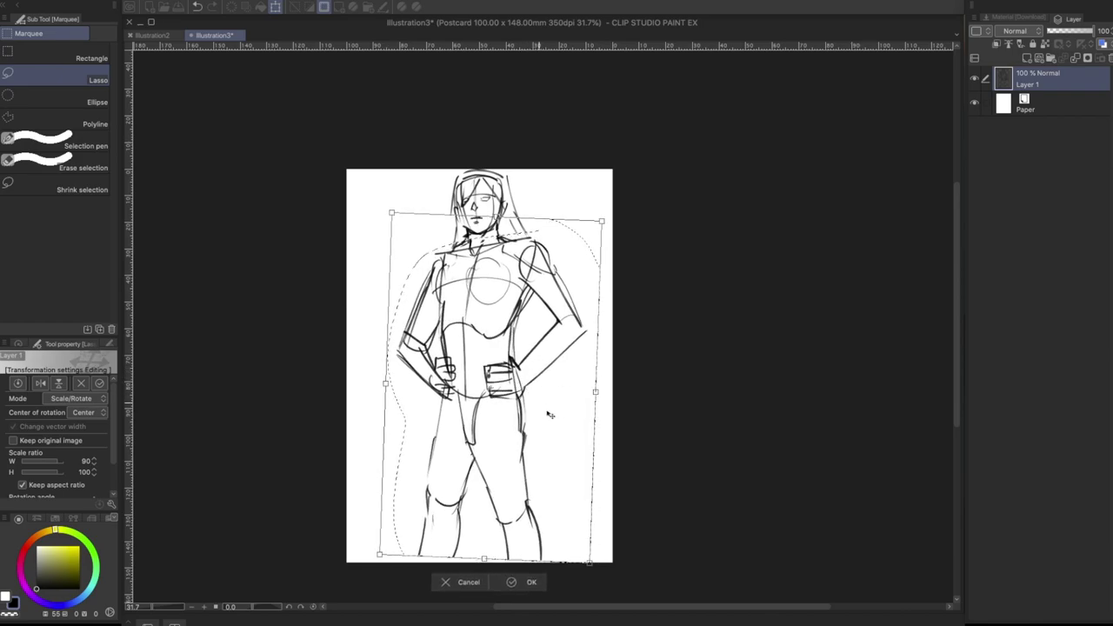
key(Return)
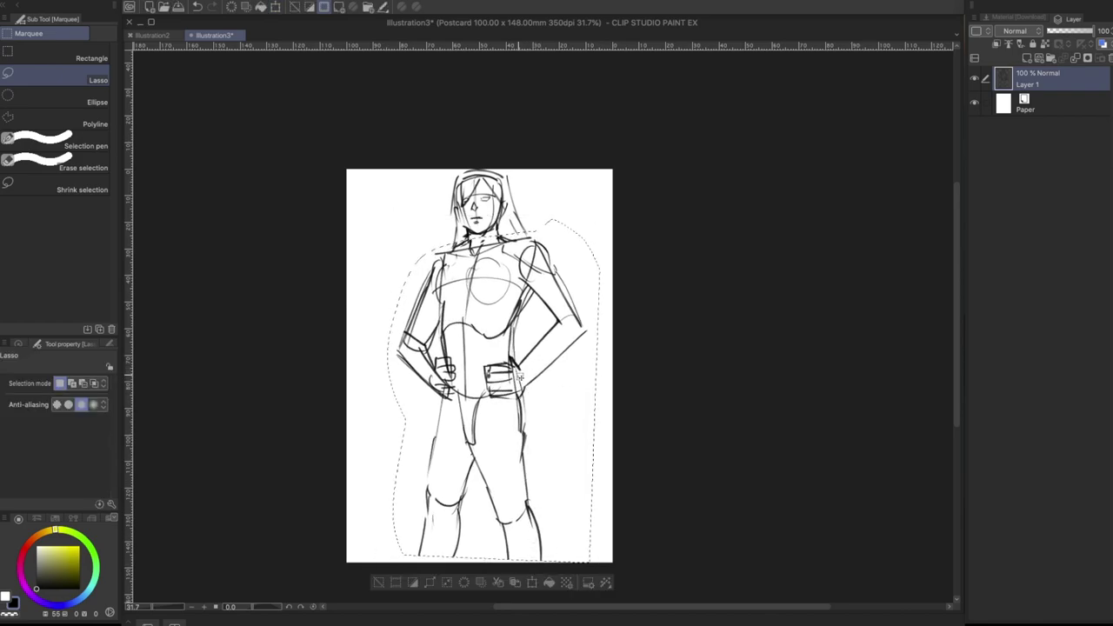
key(ctrl+d)
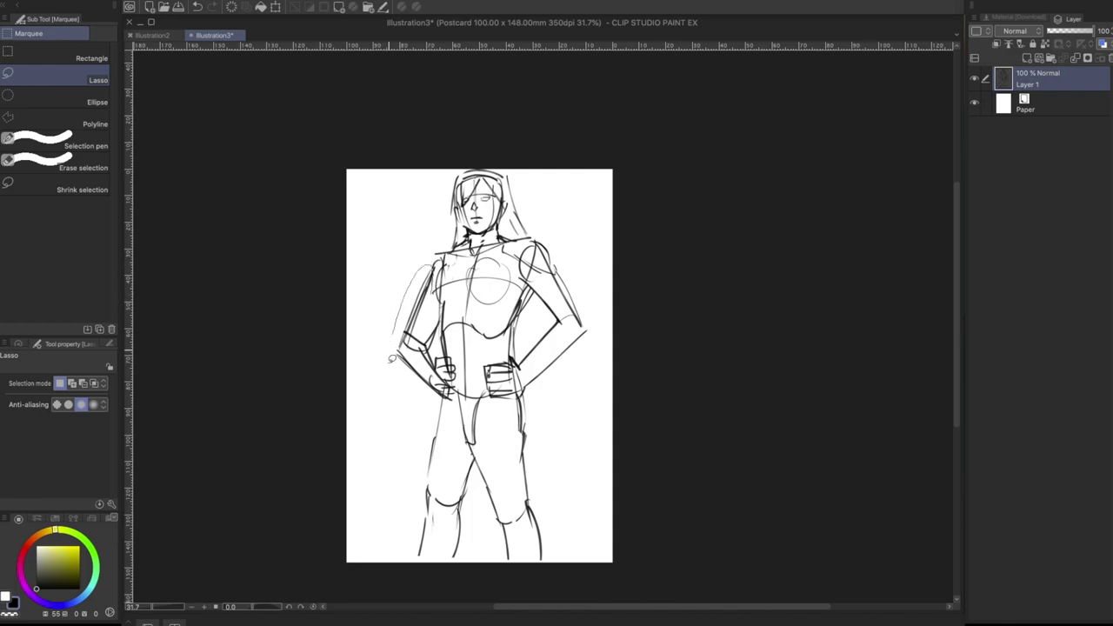
Step: Lasso each arm in turn and move it slightly outward from the torso
mouse_move(392, 358)
mouse_down()
mouse_move(435, 387)
mouse_move(421, 367)
mouse_up()
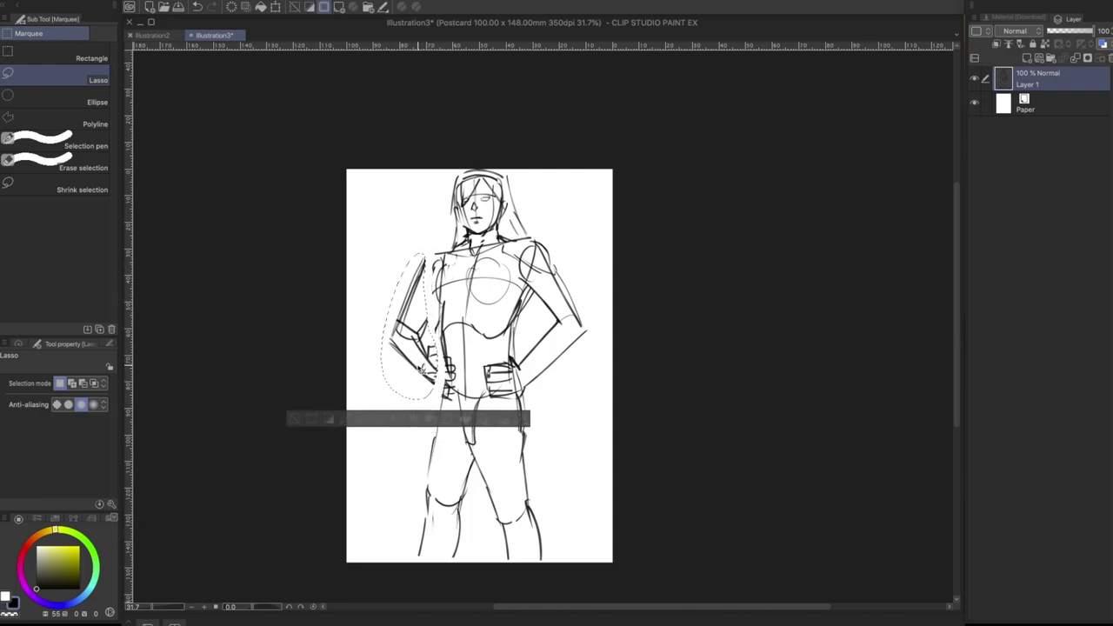
mouse_move(574, 252)
mouse_down()
mouse_move(551, 232)
mouse_move(525, 333)
mouse_move(601, 308)
mouse_move(582, 253)
mouse_up()
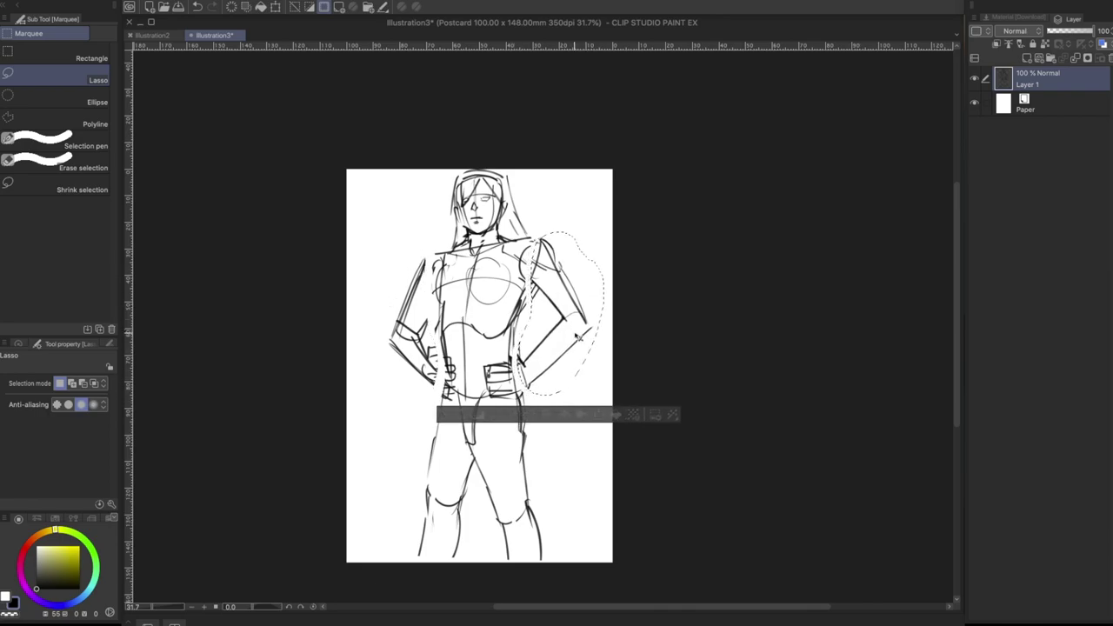
Step: Lasso the leg on the left and nudge it outward, and move both legs slightly up toward the hips
scroll(506, 401, down, 2)
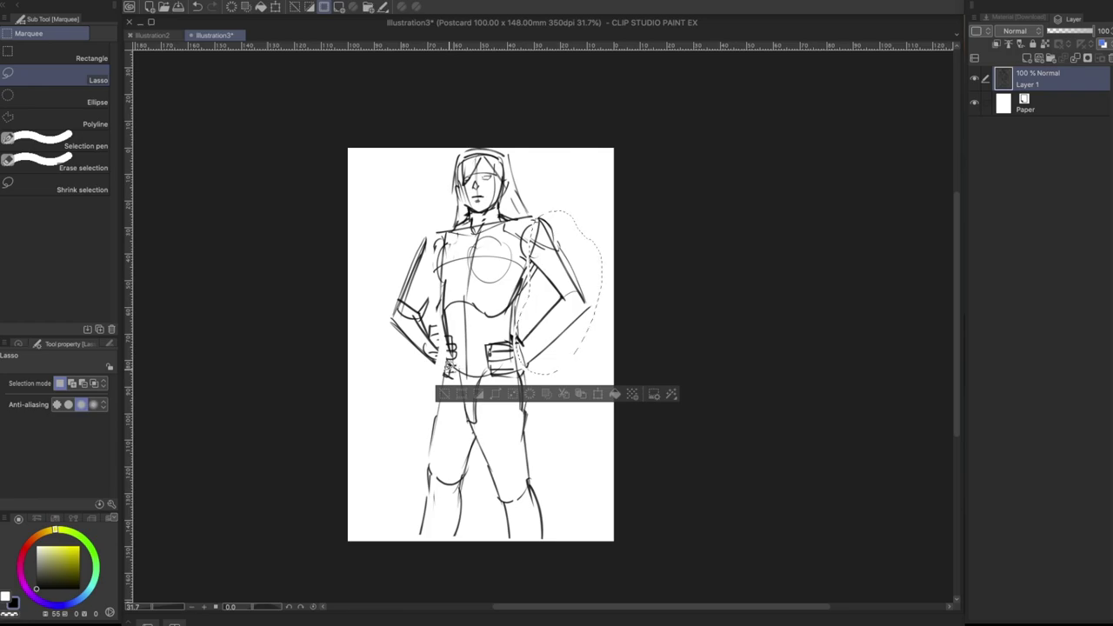
mouse_move(448, 370)
mouse_down()
mouse_move(455, 579)
mouse_move(484, 469)
mouse_move(465, 420)
mouse_up()
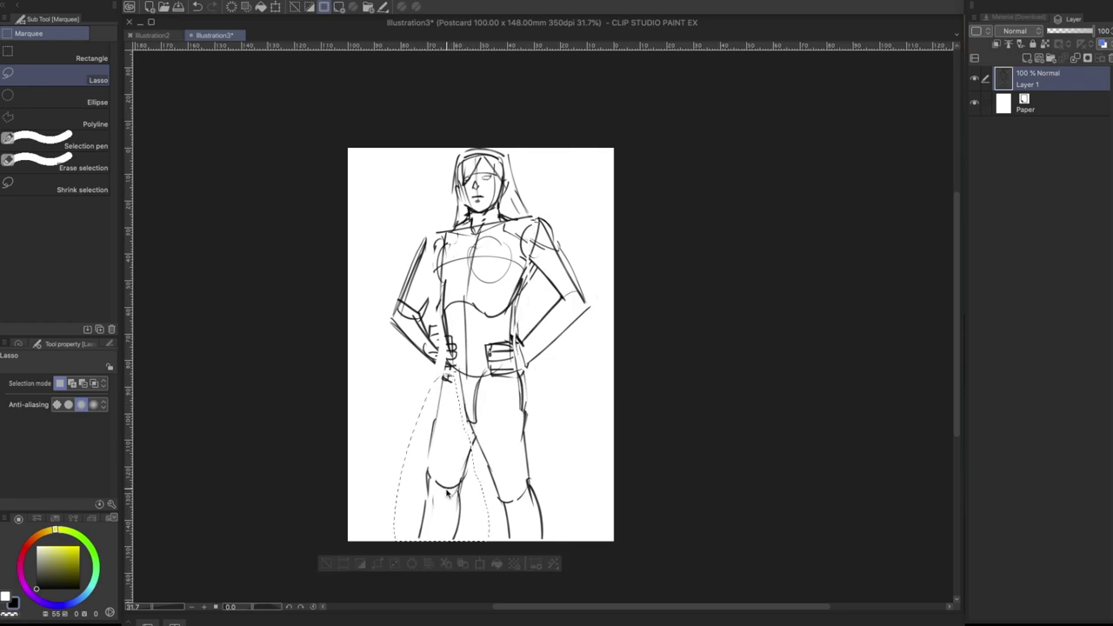
drag(446, 491, 443, 487)
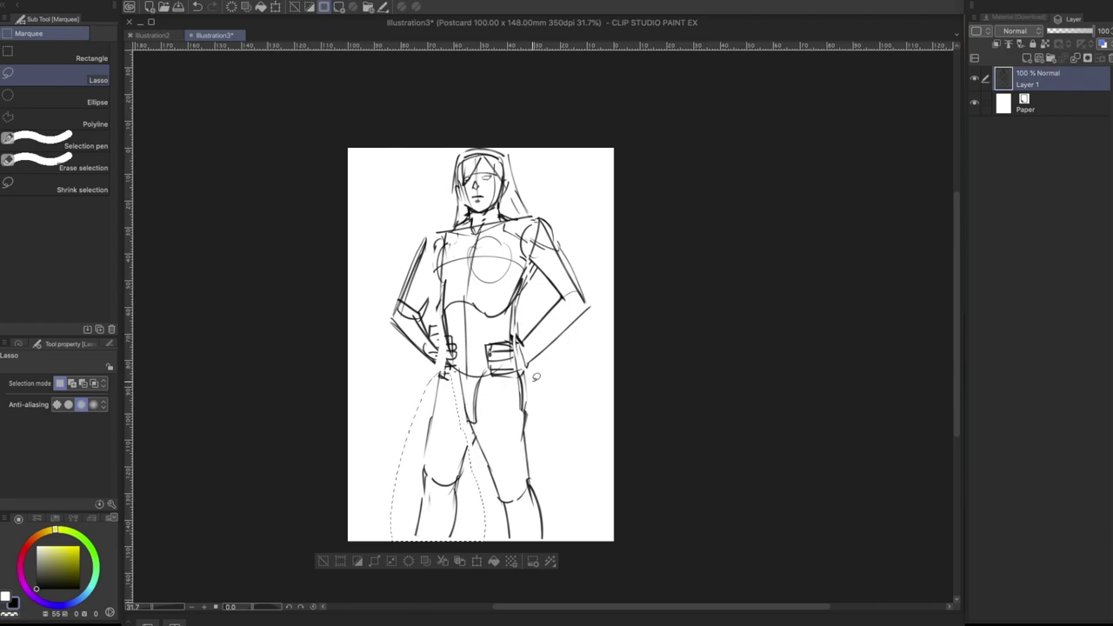
mouse_move(505, 378)
mouse_down()
mouse_move(506, 414)
mouse_move(567, 435)
mouse_move(522, 374)
mouse_move(502, 367)
mouse_move(426, 561)
mouse_move(565, 379)
mouse_up()
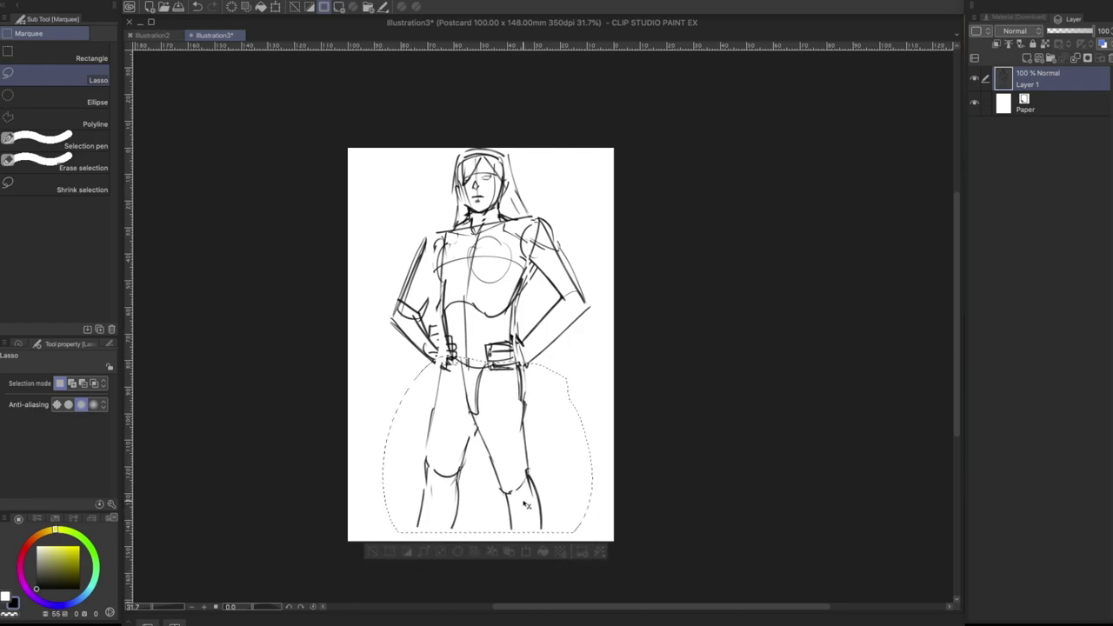
Step: Lasso the arm on the left and nudge it back toward the torso, and touch up the opposite hip's edge
mouse_move(409, 236)
mouse_down()
mouse_move(408, 376)
mouse_move(442, 365)
mouse_up()
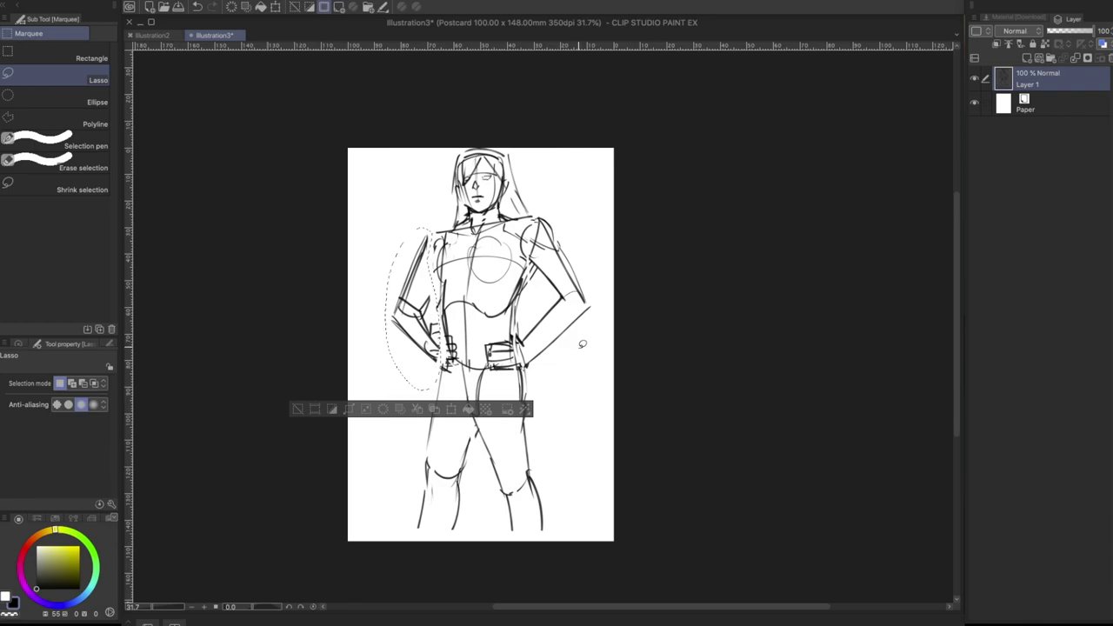
key(ctrl+d)
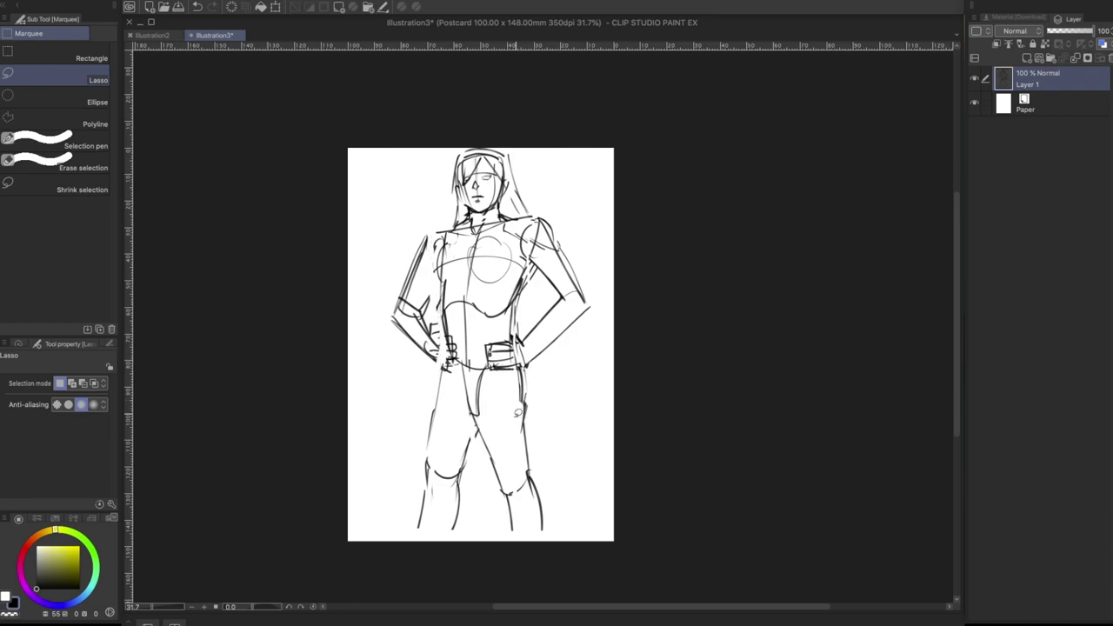
drag(532, 373, 518, 391)
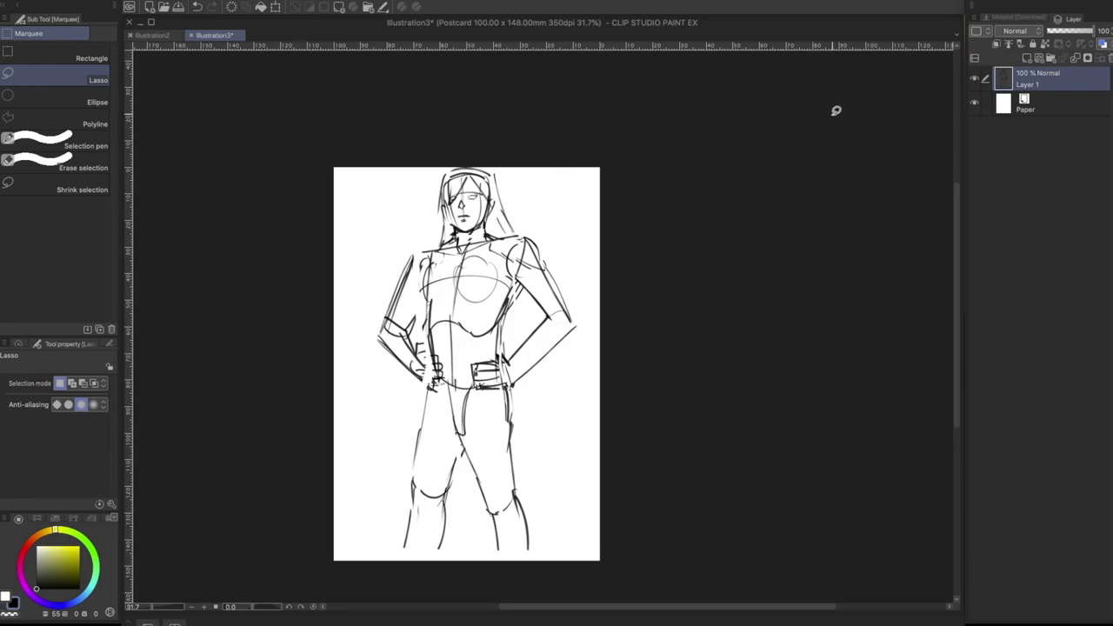
Step: Turn on the blue layer color for the sketch on Layer 1 and lower its opacity to 53 percent
click(1105, 45)
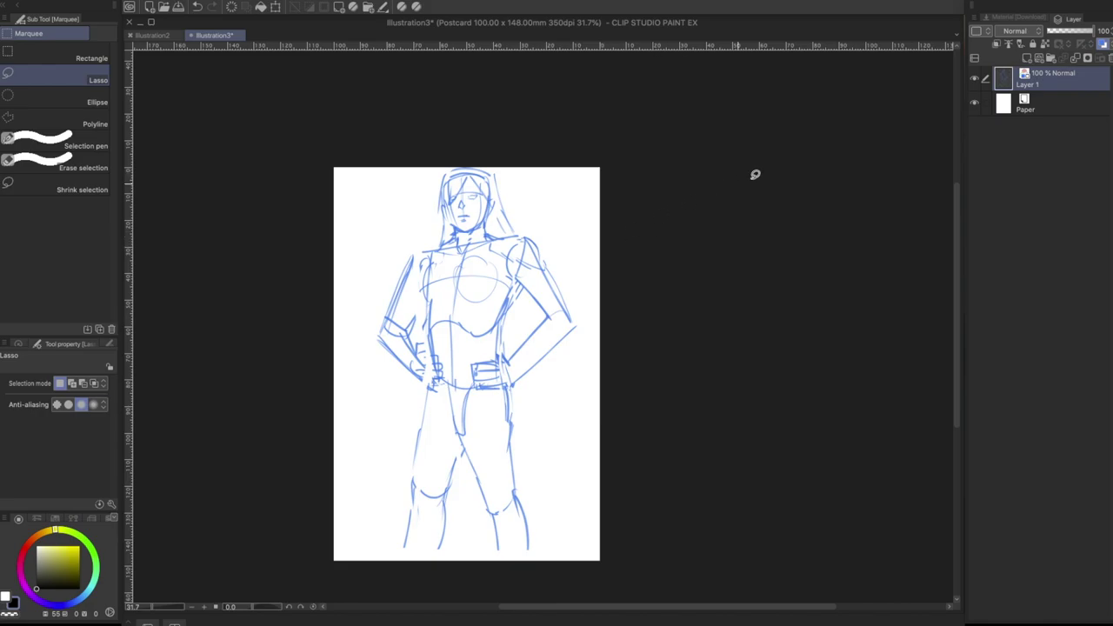
drag(1094, 33, 1073, 37)
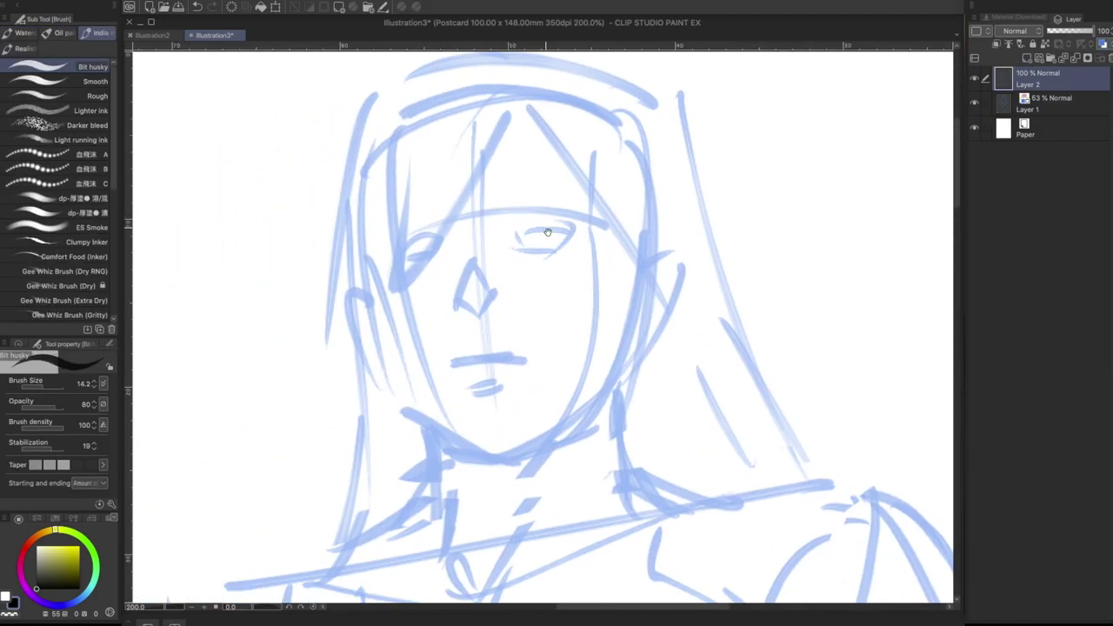
Step: Ink the eyebrows, eyelids and irises of both eyes on Layer 2 over the blue sketch
drag(384, 250, 455, 228)
mouse_move(510, 258)
mouse_down()
mouse_move(524, 236)
mouse_move(574, 218)
mouse_up()
drag(513, 254, 569, 237)
scroll(442, 259, down, 1)
mouse_move(399, 259)
mouse_down()
mouse_move(435, 246)
mouse_move(444, 254)
mouse_up()
drag(416, 248, 426, 260)
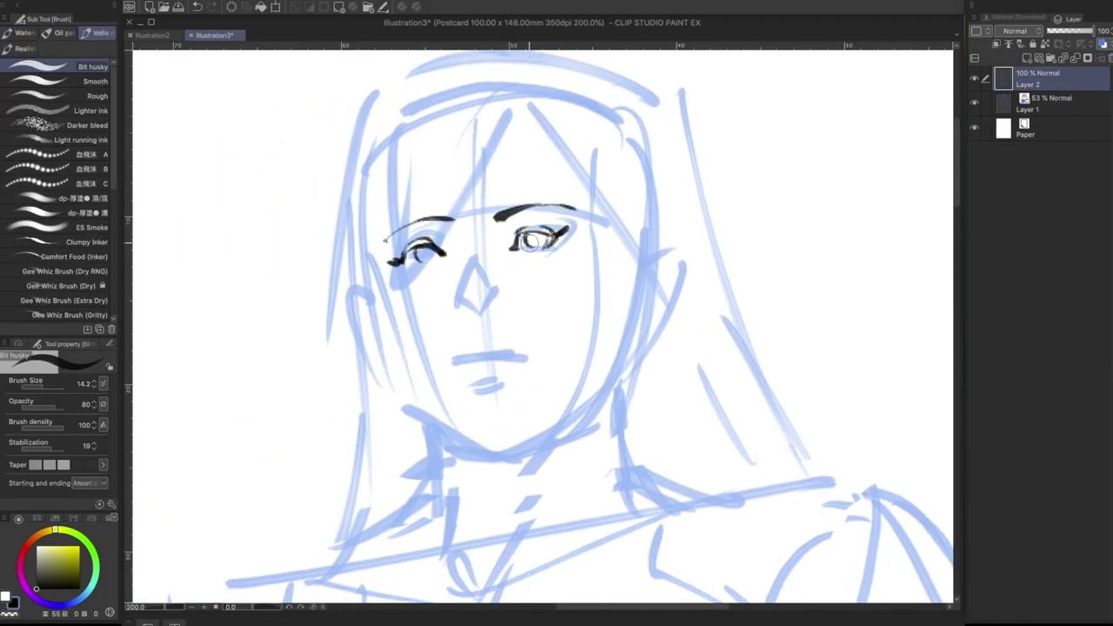
drag(527, 236, 538, 241)
Step: Ink the nose and the lips, and add lower-lid lines to both eyes
drag(474, 269, 461, 300)
mouse_move(462, 298)
mouse_down()
mouse_move(462, 239)
mouse_move(476, 334)
mouse_up()
drag(444, 354, 529, 346)
drag(457, 362, 510, 360)
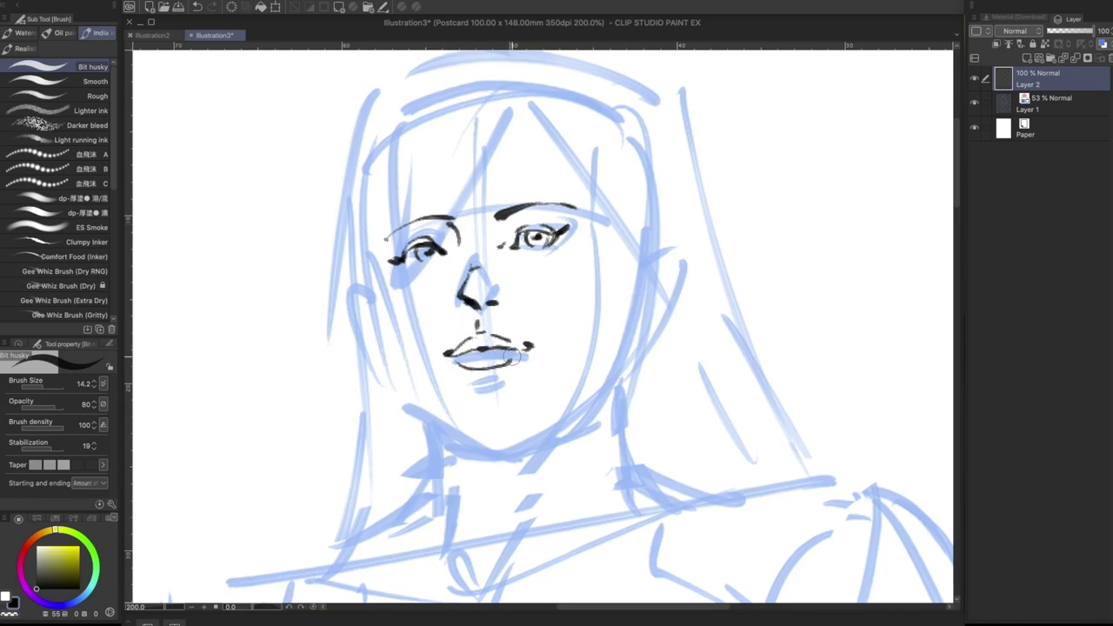
drag(402, 265, 420, 268)
drag(534, 252, 558, 240)
Step: Ink the parted fringe, the side strands framing the face, the jawline and the outer curve of the crown
drag(511, 117, 392, 248)
mouse_move(390, 150)
mouse_down()
mouse_move(389, 296)
mouse_move(584, 392)
mouse_up()
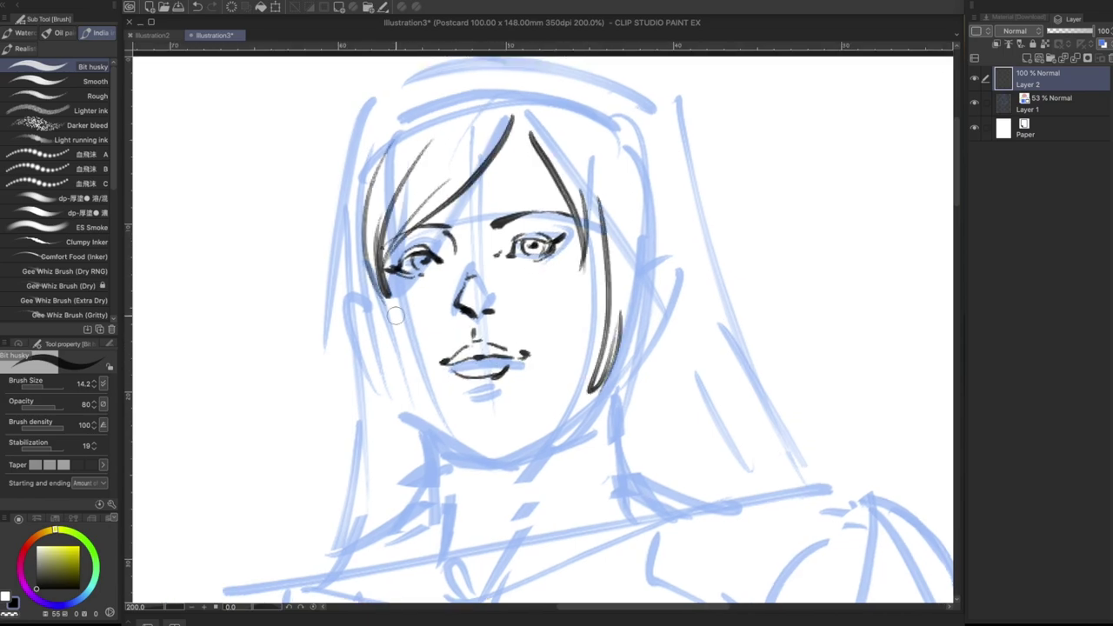
scroll(539, 348, up, 1)
drag(383, 344, 489, 99)
drag(331, 322, 452, 99)
Step: Ink the headphones' band arching over the crown and the ear cup on the left side of the head
drag(320, 349, 387, 433)
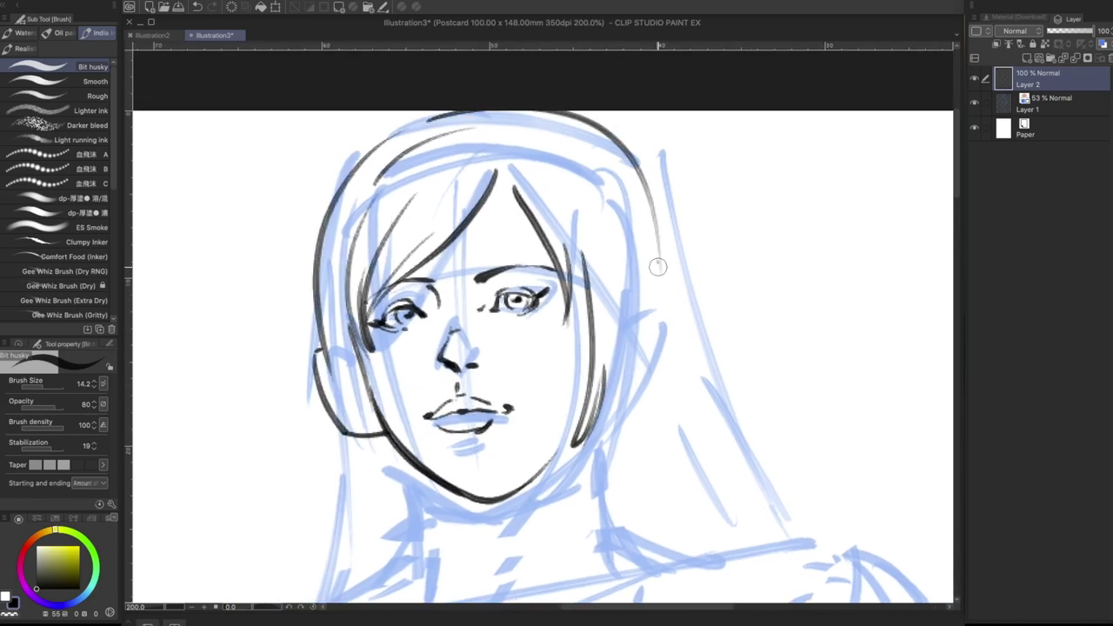
drag(659, 298, 637, 416)
drag(505, 127, 642, 283)
scroll(599, 384, down, 1)
drag(598, 384, 597, 371)
drag(327, 344, 348, 334)
Step: Ink the rounded ear cup on the right side of the head, erasing the hair lines that overlap it
key(c)
key(c)
mouse_move(652, 278)
mouse_down()
mouse_move(643, 390)
mouse_move(662, 389)
mouse_up()
drag(632, 132, 657, 265)
drag(660, 370, 657, 369)
mouse_move(648, 280)
mouse_down()
mouse_move(654, 367)
mouse_move(617, 354)
mouse_move(644, 310)
mouse_move(652, 377)
mouse_up()
key(c)
key(c)
drag(652, 280, 656, 388)
Step: Ink short bobbed hair ends below the ear cups, plus the neck's sides curving into the shoulders
scroll(609, 365, down, 2)
drag(415, 367, 433, 437)
drag(461, 400, 447, 508)
drag(669, 341, 700, 435)
drag(599, 365, 604, 467)
scroll(548, 270, down, 6)
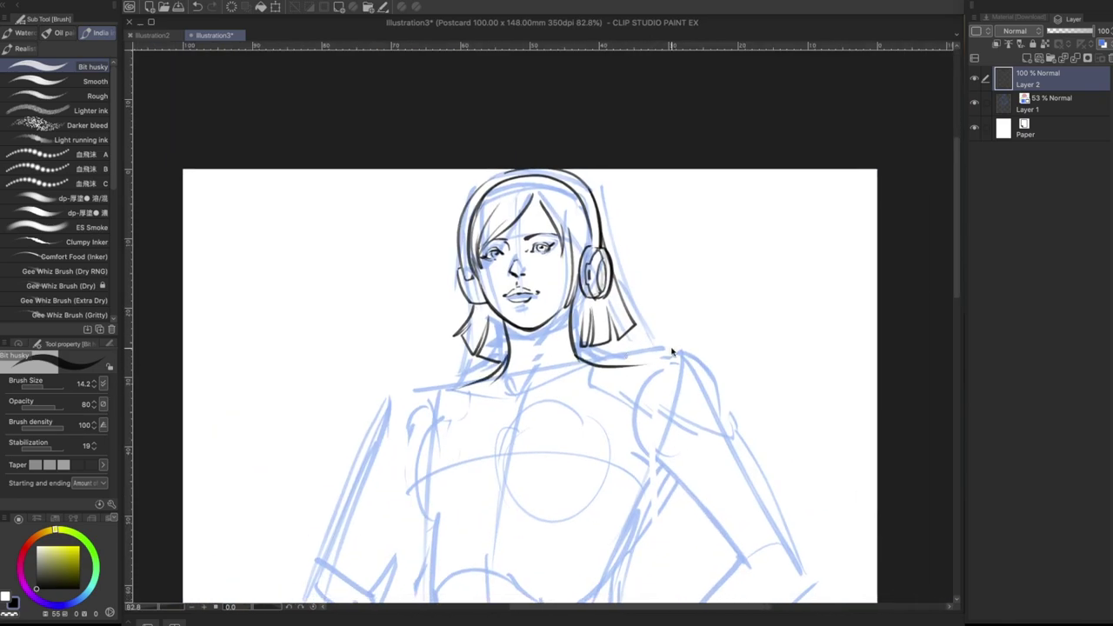
Step: Lasso the sketched body on Layer 1 and scale it down slightly beneath the inked head
drag(569, 333, 564, 205)
key(m)
drag(467, 191, 437, 221)
click(1052, 103)
key(ctrl+t)
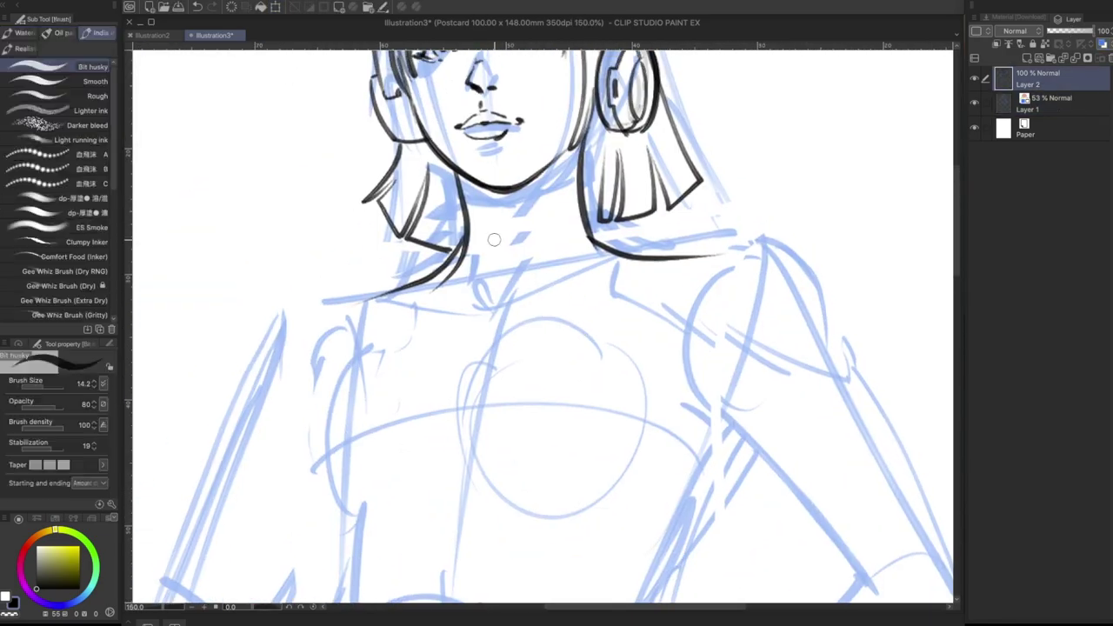
Step: Ink an open collar, a pointed teardrop opening at the chest and both rounded shoulder contours on Layer 2
drag(474, 231, 454, 422)
mouse_move(454, 422)
mouse_down()
mouse_move(465, 297)
mouse_move(423, 280)
mouse_up()
drag(761, 91, 841, 236)
drag(386, 150, 257, 239)
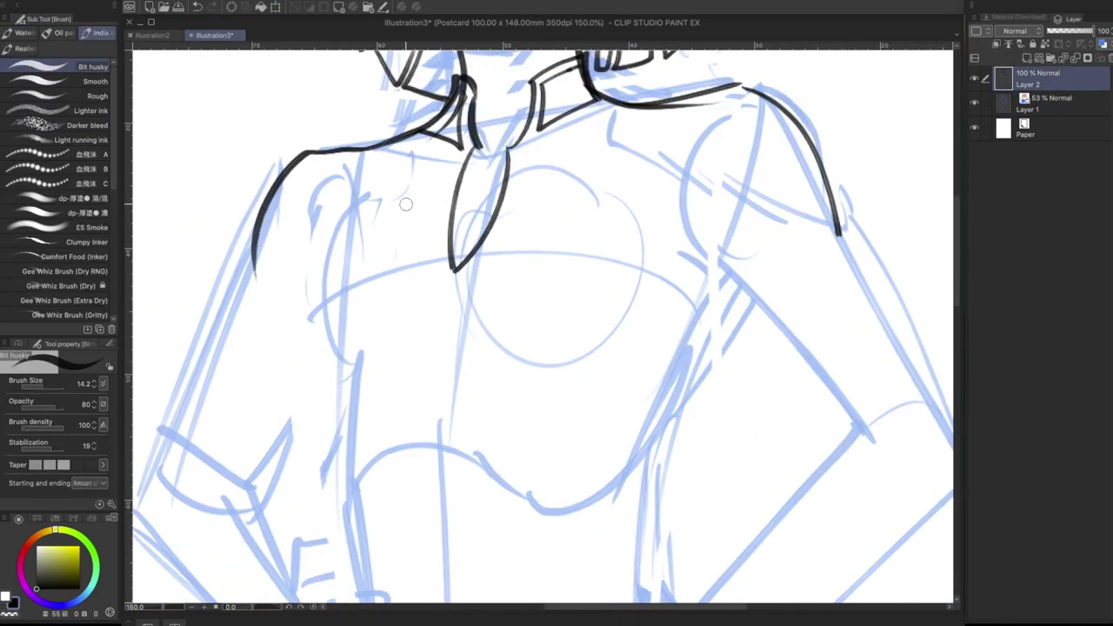
Step: Ink the torso's side contours, the left upper arm and the chest seam meeting at the teardrop's point
drag(333, 269, 333, 475)
drag(722, 360, 675, 566)
drag(233, 224, 338, 270)
drag(357, 268, 582, 210)
Step: Ink the right upper arm's underside and short sleeve cuff, and clean up the lines at the left sleeve's hem
mouse_move(564, 254)
mouse_down()
mouse_move(601, 272)
mouse_move(704, 400)
mouse_up()
drag(705, 400, 783, 350)
scroll(647, 333, down, 3)
key(ctrl+z)
key(c)
drag(409, 381, 387, 407)
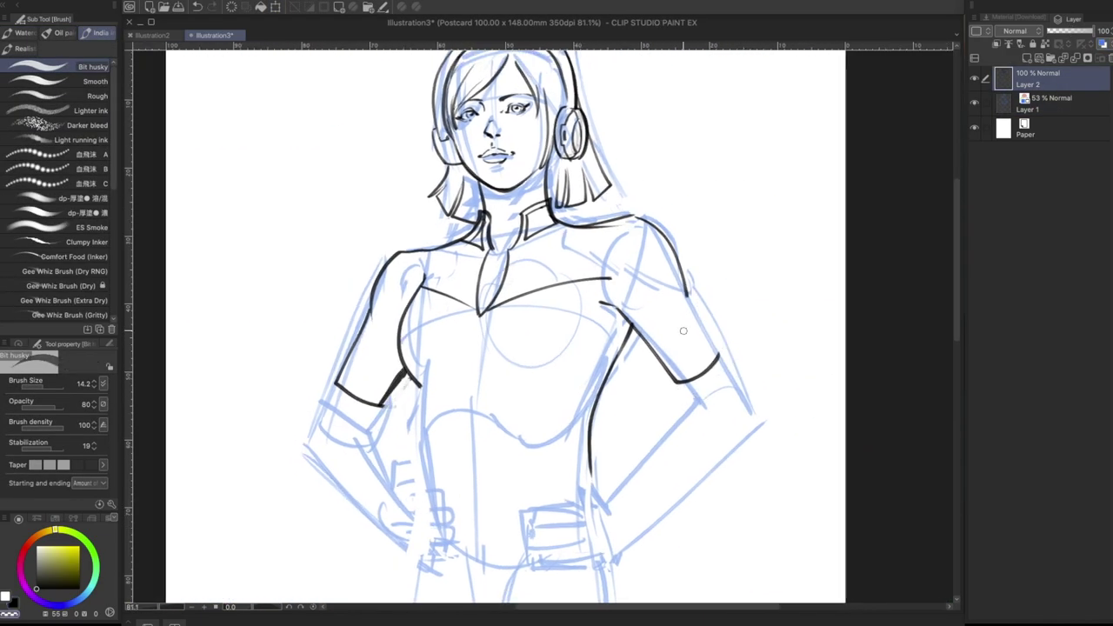
Step: Ink the thumb and fingers of the left-hand hand resting on the hip
key(m)
key(b)
drag(644, 383, 642, 328)
drag(405, 455, 442, 417)
drag(417, 418, 451, 426)
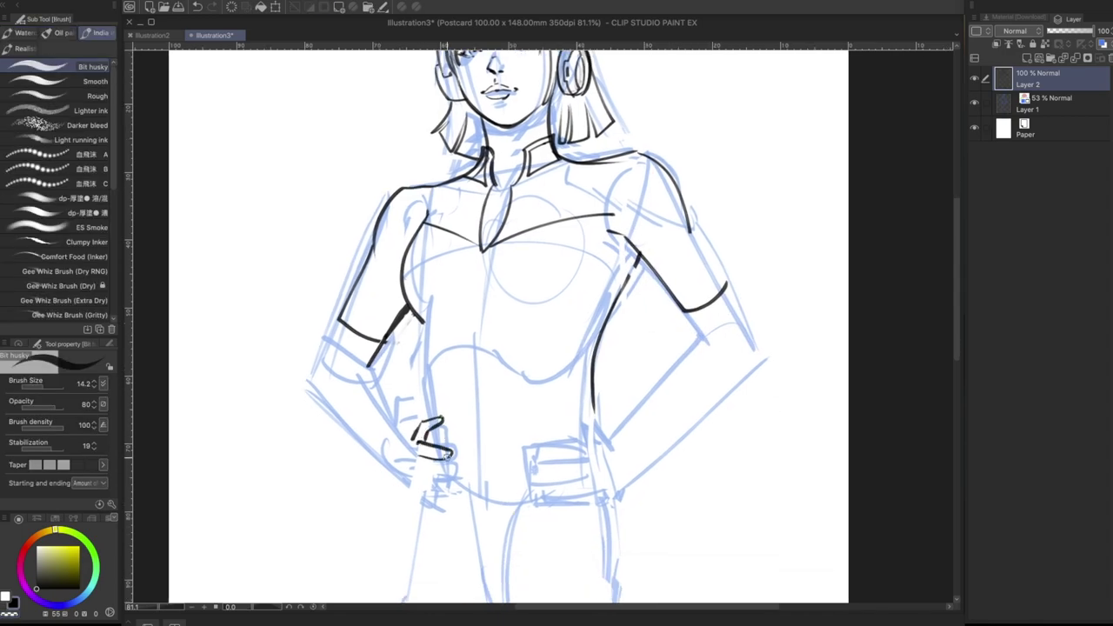
scroll(446, 491, up, 2)
drag(398, 391, 406, 417)
drag(402, 425, 409, 445)
Step: Refine the finger outlines of the left-hand hand, erasing stray marks around the fingertips
key(minus)
drag(590, 423, 607, 425)
drag(603, 421, 594, 413)
key(c)
key(c)
key(asciicircum)
drag(510, 339, 514, 357)
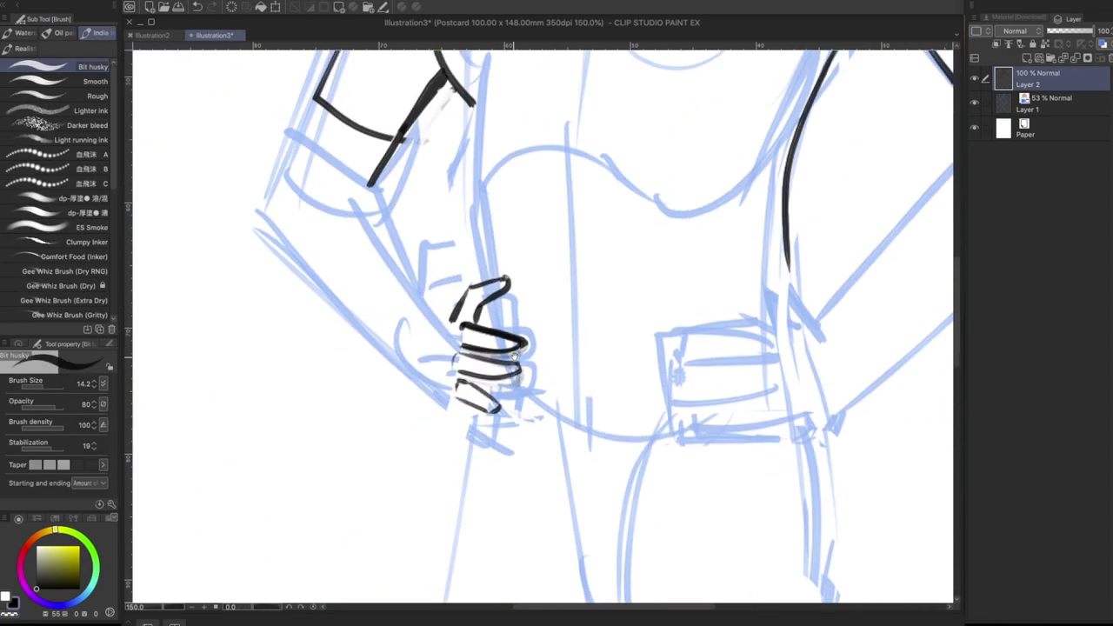
Step: Ink the back of the left-hand hand, enlarge the lassoed hand slightly and deselect
drag(439, 320, 459, 412)
scroll(478, 435, down, 3)
key(m)
drag(472, 296, 417, 366)
key(ctrl+d)
Step: Ink the four fingers of the right-hand hand with their knuckle lines, undoing one misplaced stroke
key(b)
scroll(484, 365, up, 3)
mouse_move(570, 336)
mouse_down()
mouse_move(621, 380)
mouse_move(650, 380)
mouse_up()
key(ctrl+z)
mouse_move(661, 383)
mouse_down()
mouse_move(584, 382)
mouse_move(588, 324)
mouse_up()
drag(594, 330, 601, 393)
mouse_move(601, 393)
mouse_down()
mouse_move(601, 362)
mouse_move(597, 404)
mouse_up()
Step: Ink the right-hand hand's upper and lower edges toward the wrist and add the fingernails
drag(600, 405, 693, 397)
drag(567, 272, 666, 323)
drag(583, 388, 592, 407)
drag(520, 368, 527, 379)
key(c)
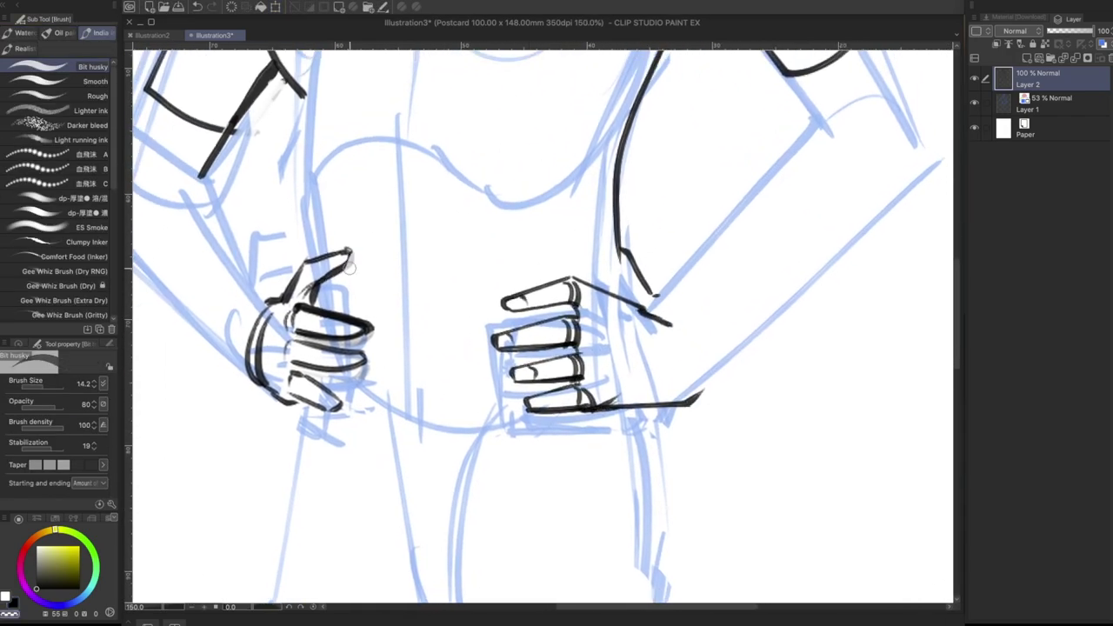
key(c)
Step: Ink the right-hand hand's thumb base, a curved glove cuff at the wrist and the arm's contours around the elbow
drag(639, 409, 541, 437)
scroll(540, 437, down, 1)
key(c)
key(c)
key(c)
drag(525, 336, 573, 403)
drag(570, 343, 612, 421)
mouse_move(571, 424)
mouse_down()
mouse_move(555, 432)
mouse_move(530, 487)
mouse_up()
drag(619, 315, 541, 415)
mouse_move(651, 242)
mouse_down()
mouse_move(688, 355)
mouse_move(693, 449)
mouse_up()
Step: Ink the left-hand arm's outer and inner contours from the sleeve past the elbow to the wrist
key(asciicircum)
key(asciicircum)
drag(211, 188, 237, 340)
key(minus)
key(minus)
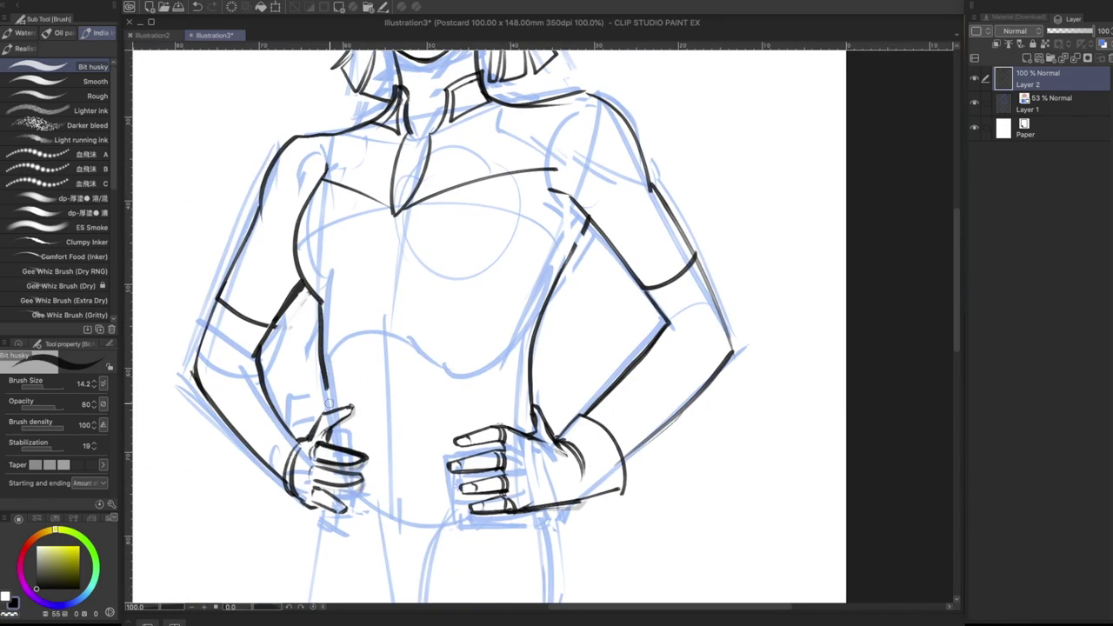
Step: Ink the curved seam below the chest, the oval shoulder panels and a second line along the sleeve cuff
key(minus)
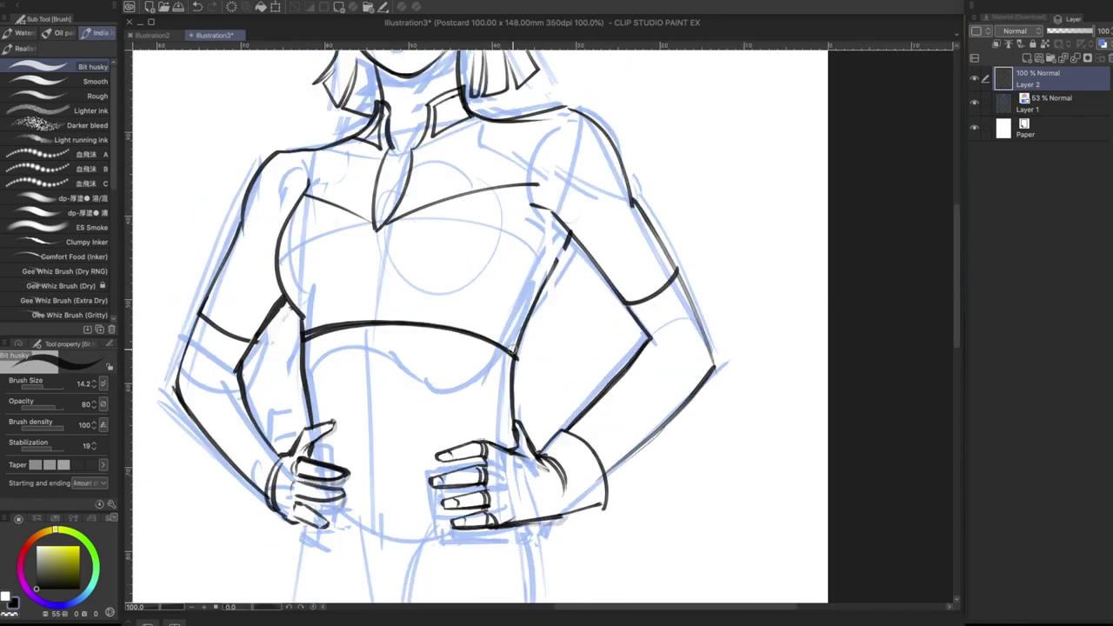
drag(609, 122, 630, 218)
drag(288, 167, 240, 226)
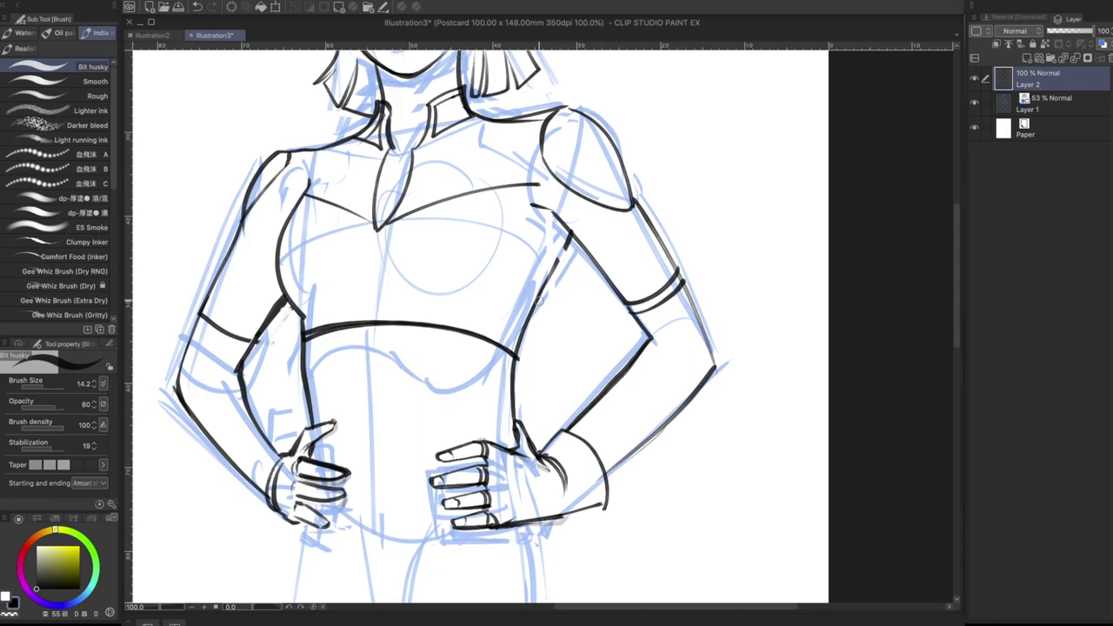
Step: Ink the flared glove cuff on the left-hand wrist and a two-line belt across the hips between the hands
scroll(670, 420, down, 2)
key(minus)
key(minus)
key(asciicircum)
drag(609, 391, 522, 312)
key(asciicircum)
drag(409, 320, 460, 318)
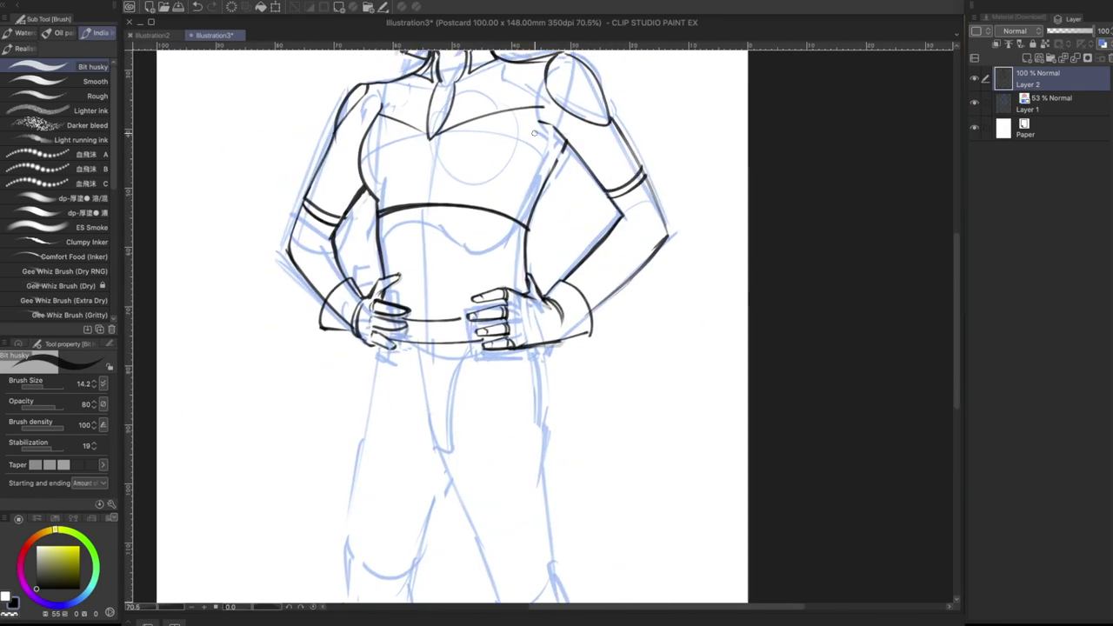
Step: Ink vertical seams down the midriff from the chest seam toward the belt
drag(499, 215, 472, 296)
drag(378, 211, 397, 276)
drag(423, 239, 424, 314)
Step: Ink the outer hip and upper thigh contours below both hands
scroll(424, 314, down, 2)
drag(401, 268, 397, 326)
drag(536, 268, 541, 352)
drag(456, 406, 446, 287)
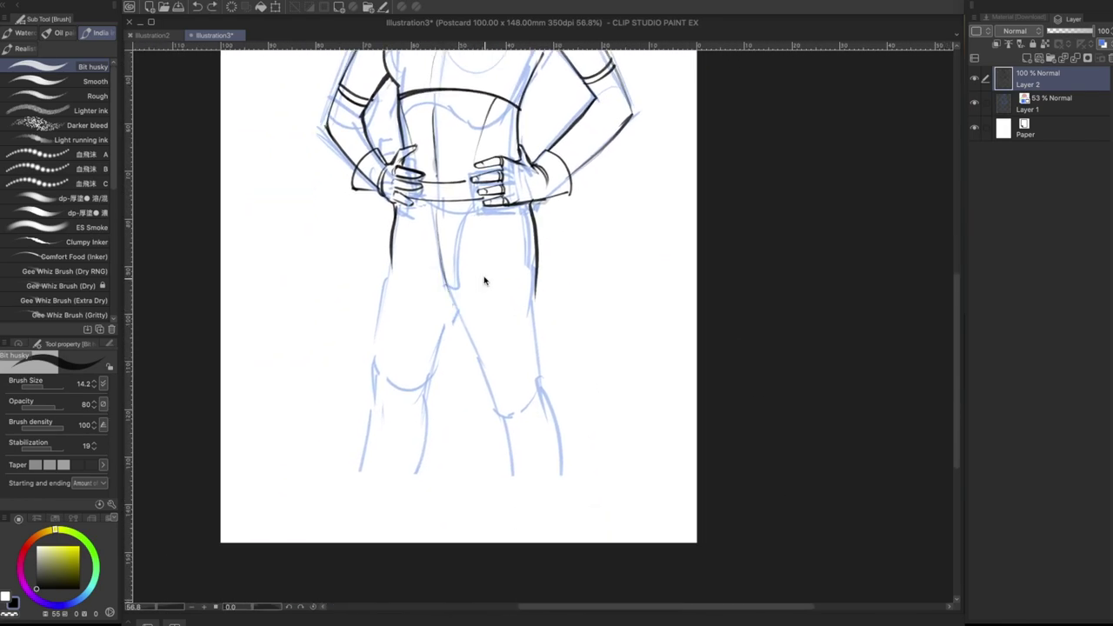
Step: Ink the inner and outer contours of both legs from the thighs down to the canvas edge
scroll(485, 281, down, 2)
drag(396, 332, 447, 451)
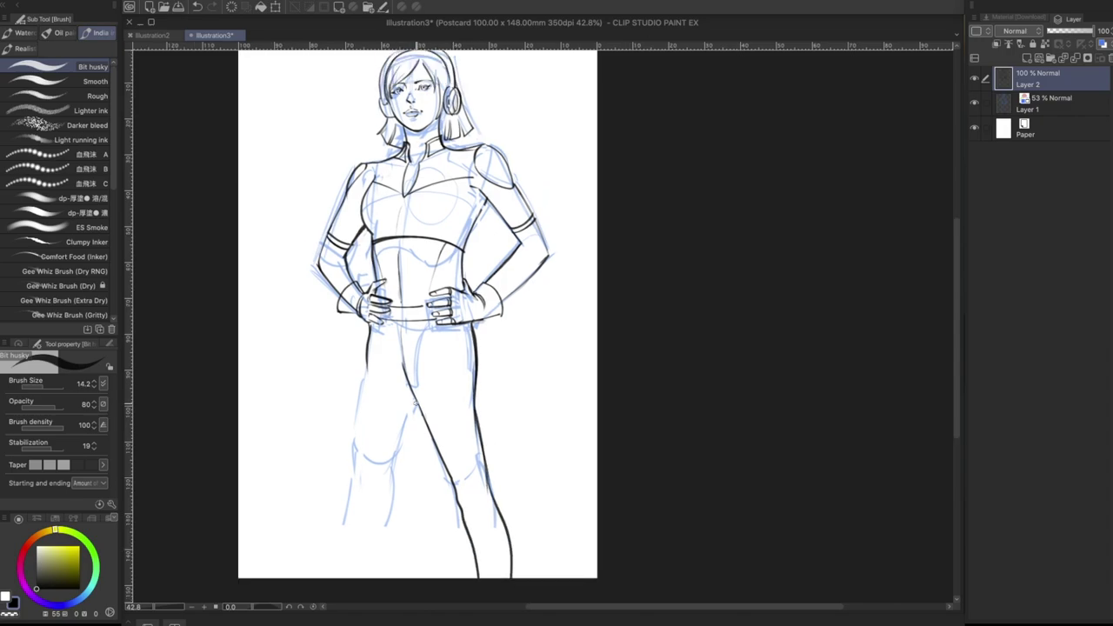
drag(398, 502, 394, 570)
drag(360, 418, 348, 578)
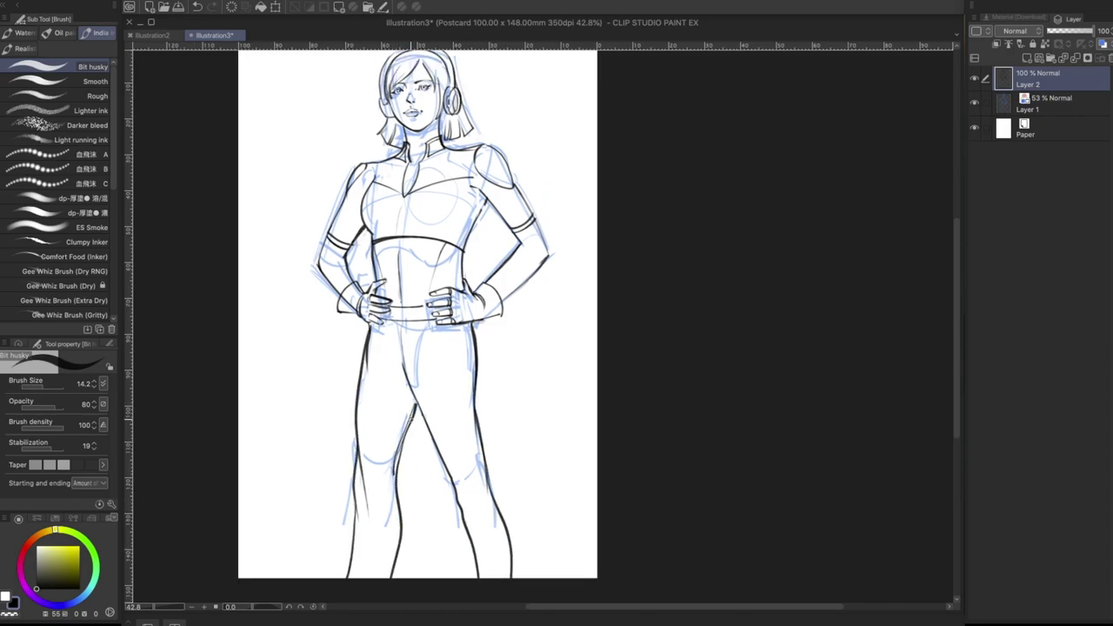
Step: Lasso the outer leg contours and transform them, shifting the thigh line below the larger hand outward
key(m)
drag(418, 407, 404, 502)
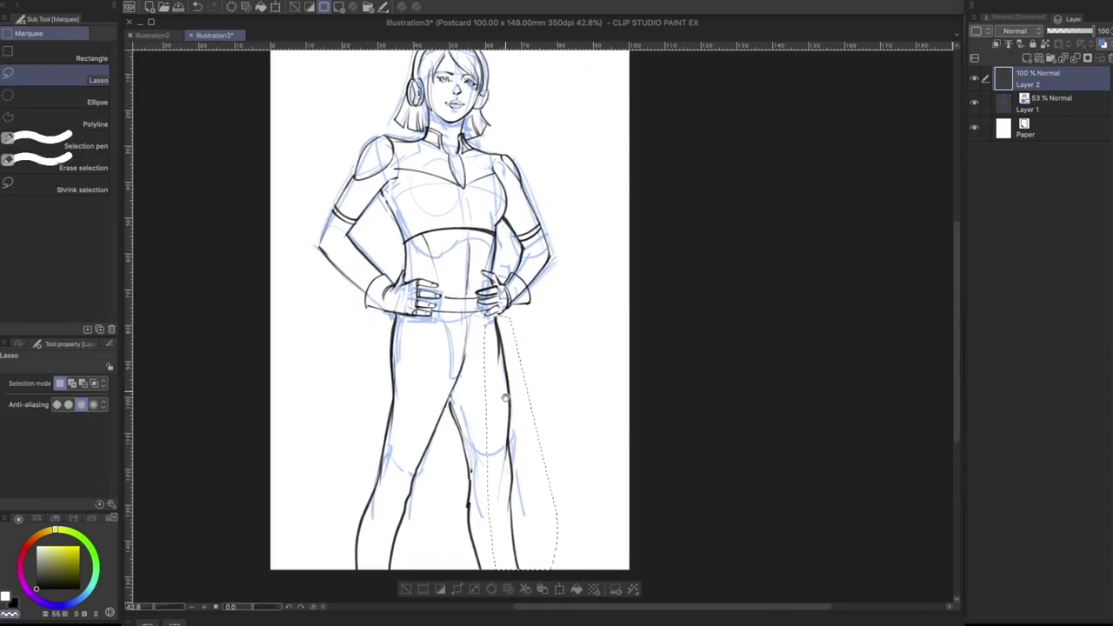
key(ctrl+t)
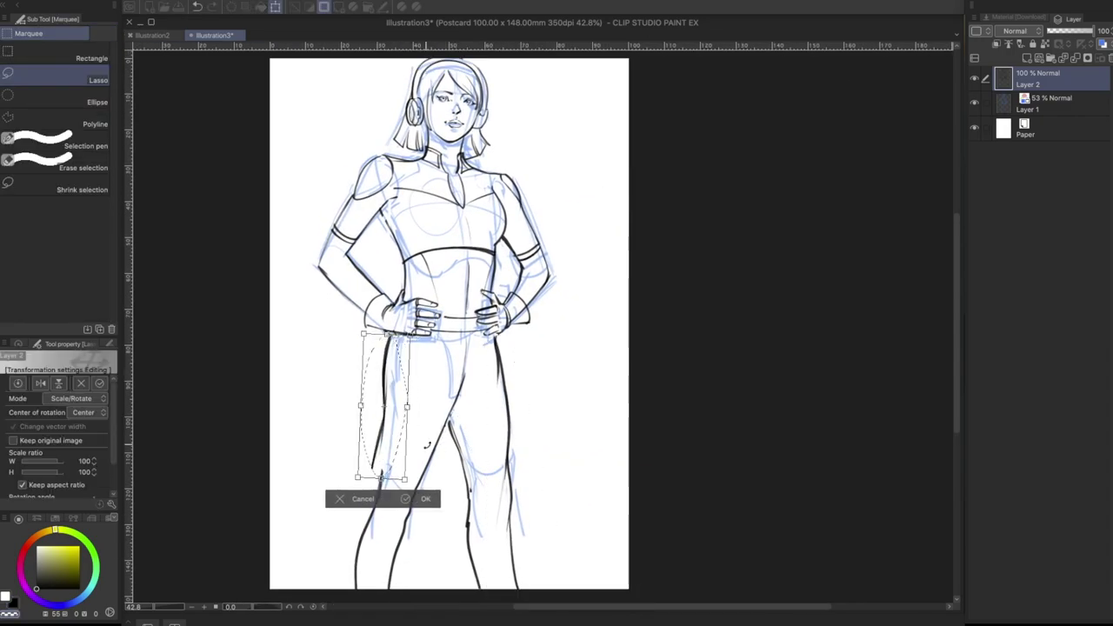
key(Return)
key(ctrl+d)
Step: Undo the last stroke and ink an extra seam line along the outer lower leg of the trousers
key(b)
key(ctrl+z)
drag(363, 529, 349, 603)
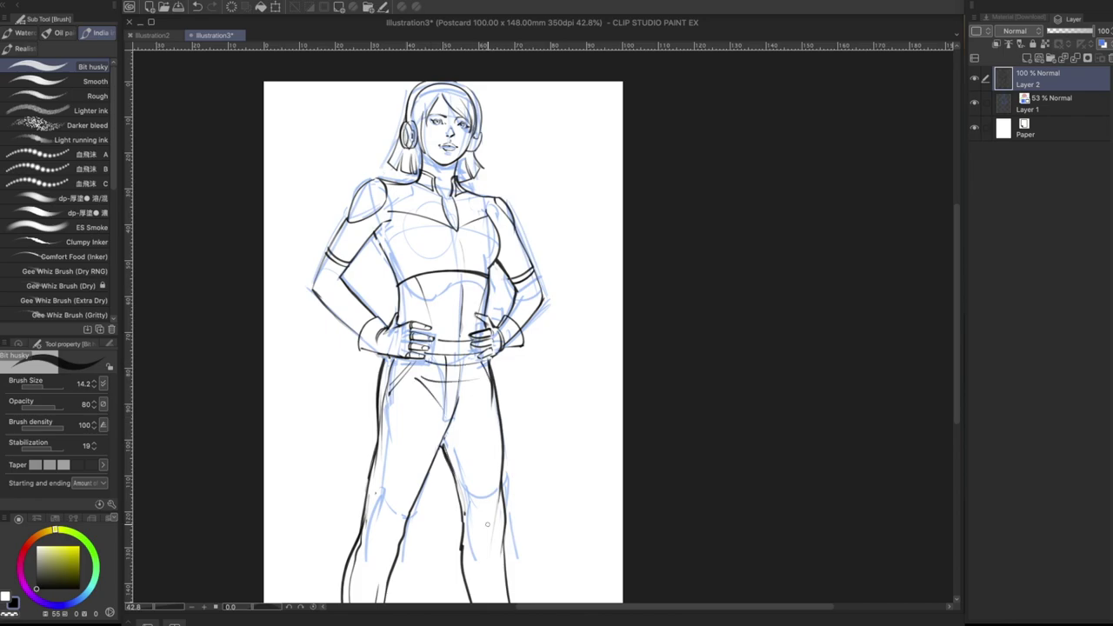
Step: Strengthen the outer edge of the headphone band above the larger ear cup and clean up stray ink around it
scroll(435, 72, up, 6)
key(m)
drag(448, 156, 400, 174)
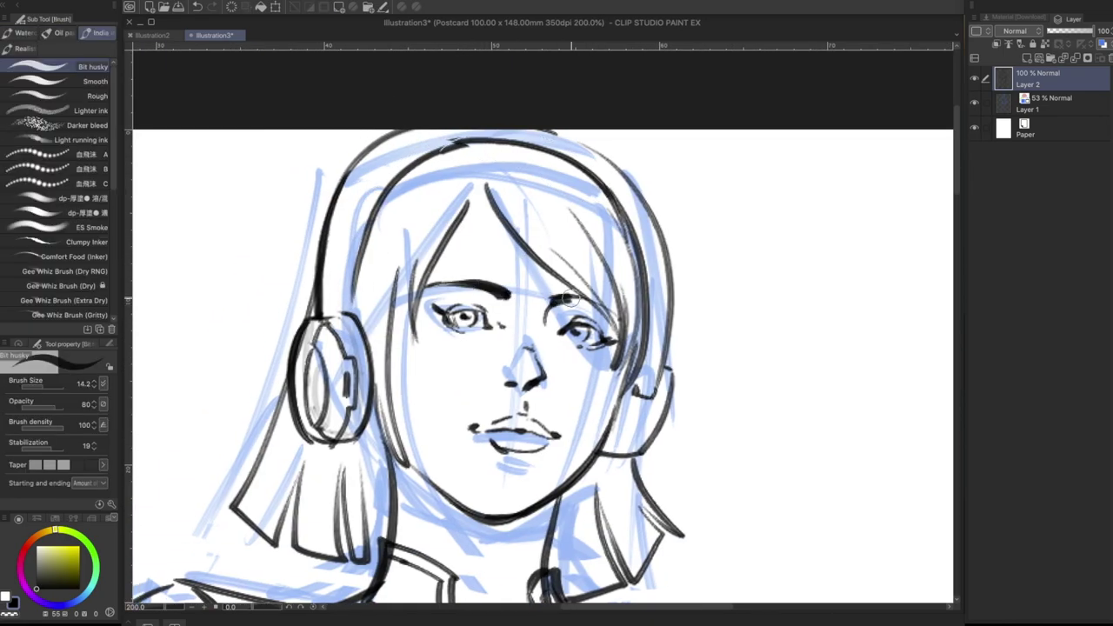
key(minus)
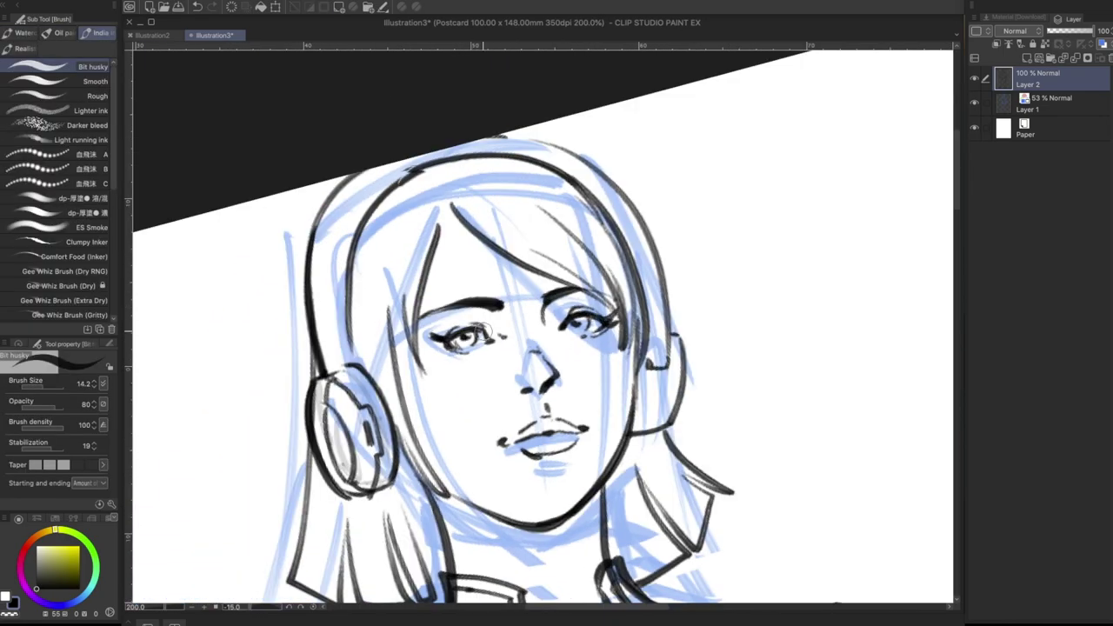
drag(322, 362, 347, 178)
key(c)
mouse_move(346, 179)
mouse_down()
mouse_move(311, 228)
mouse_move(307, 119)
mouse_up()
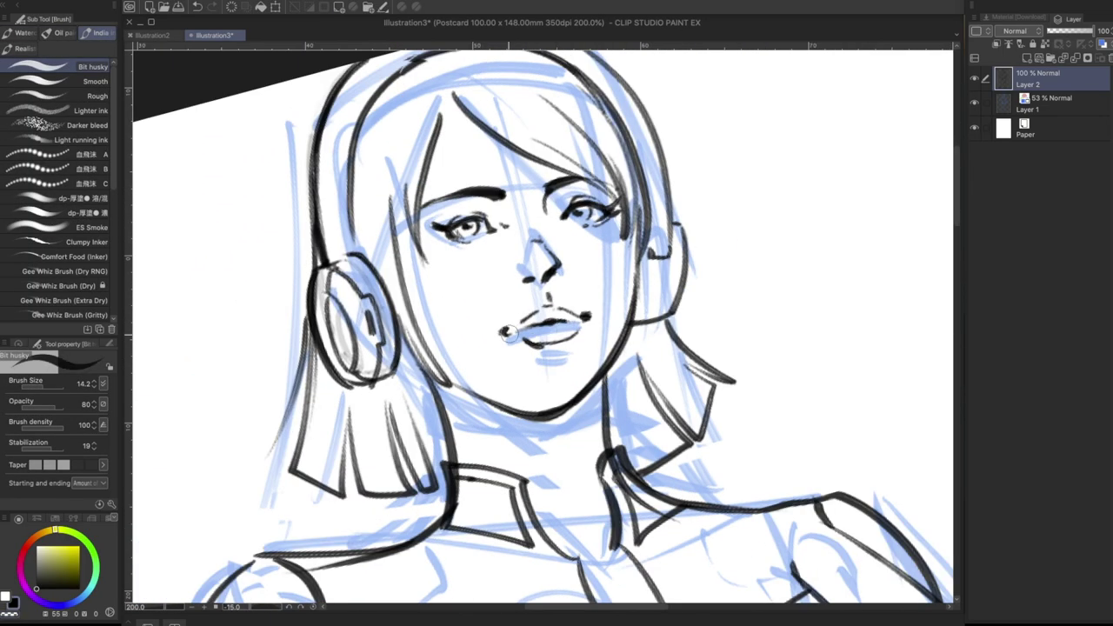
Step: Ink small panel segments on the side of the headphone band above the larger ear cup
scroll(515, 206, down, 2)
drag(515, 261, 518, 293)
drag(372, 145, 369, 200)
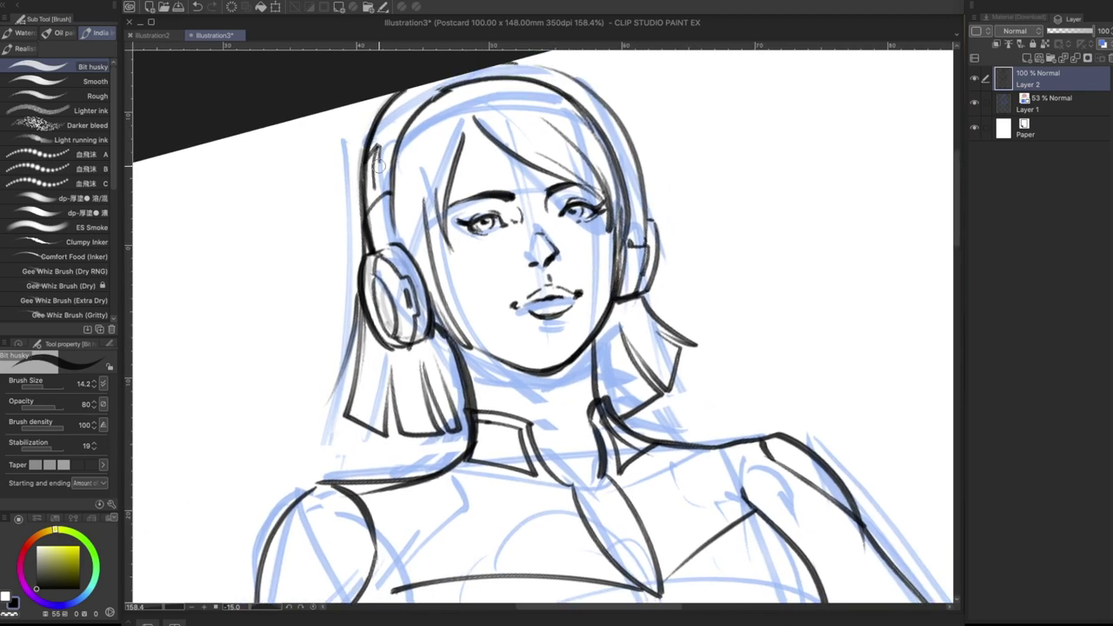
drag(402, 113, 373, 120)
Step: Ink a second inner line along the shoulder panels on both sides
key(asciicircum)
key(asciicircum)
key(asciicircum)
key(minus)
key(minus)
key(m)
scroll(557, 348, down, 3)
drag(557, 348, 557, 166)
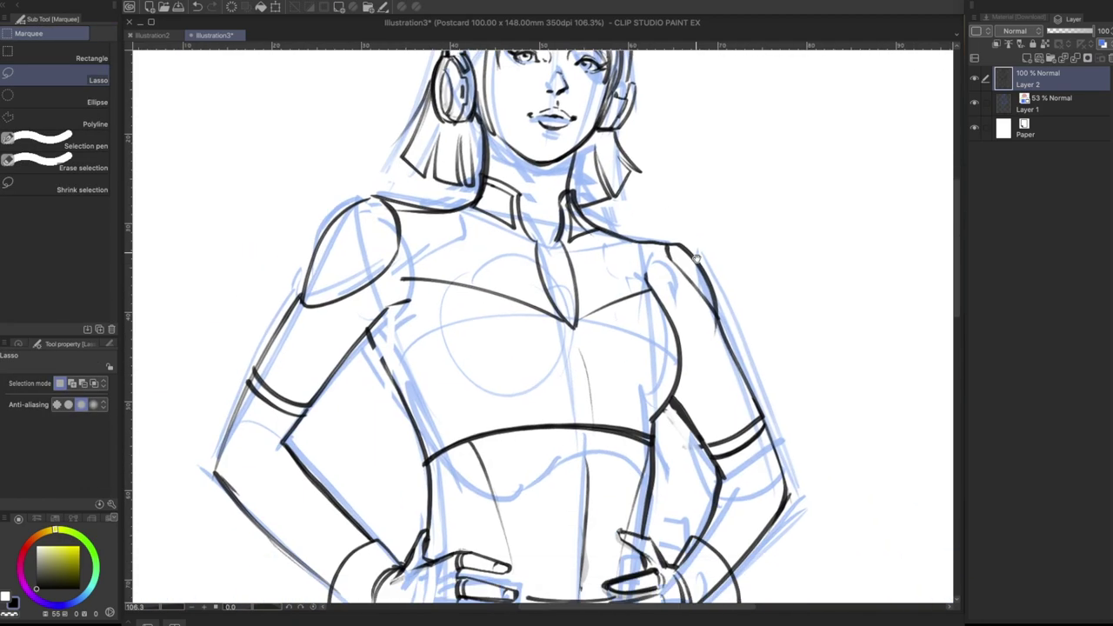
key(minus)
key(b)
mouse_move(353, 250)
mouse_down()
mouse_move(372, 285)
mouse_move(306, 357)
mouse_up()
drag(652, 221, 708, 276)
Step: Ink a second line along the V-shaped upper chest seam and a small curve near the armpit
drag(405, 317, 412, 338)
drag(575, 317, 640, 268)
drag(421, 320, 415, 341)
key(minus)
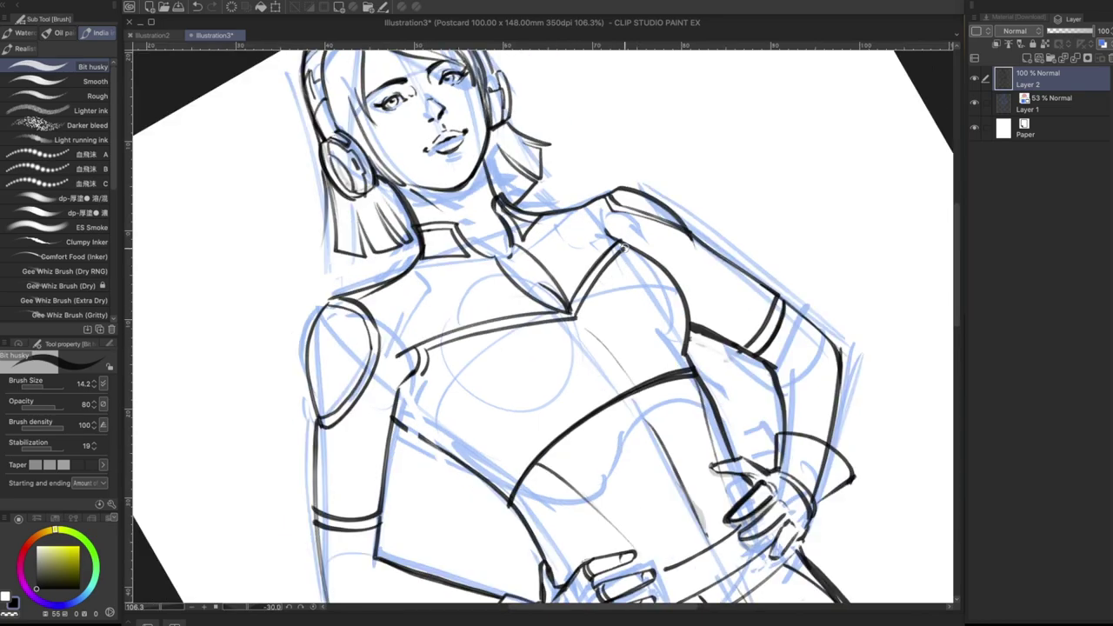
Step: Ink the side panel seam from the armpit to the lower chest seam and the curves under the bust
key(asciicircum)
key(asciicircum)
key(asciicircum)
drag(383, 282, 442, 409)
key(minus)
mouse_move(382, 320)
mouse_down()
mouse_move(479, 432)
mouse_move(559, 376)
mouse_up()
drag(614, 402, 644, 418)
Step: Flip the canvas view horizontally and adjust the lassoed curve under the bust
key(h)
scroll(545, 326, down, 1)
key(m)
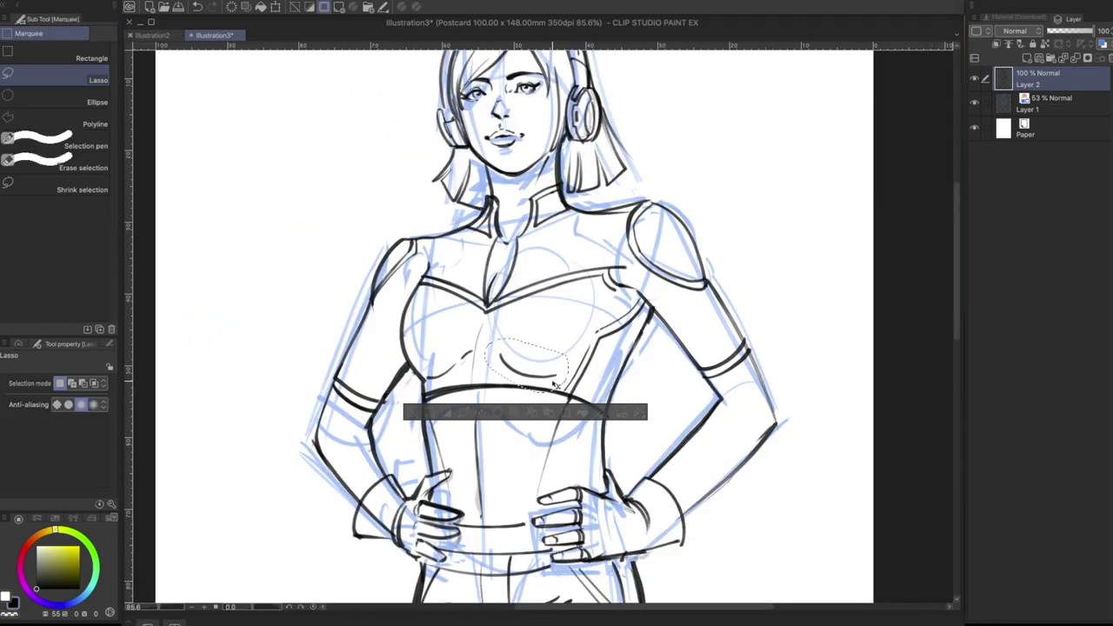
drag(777, 381, 688, 332)
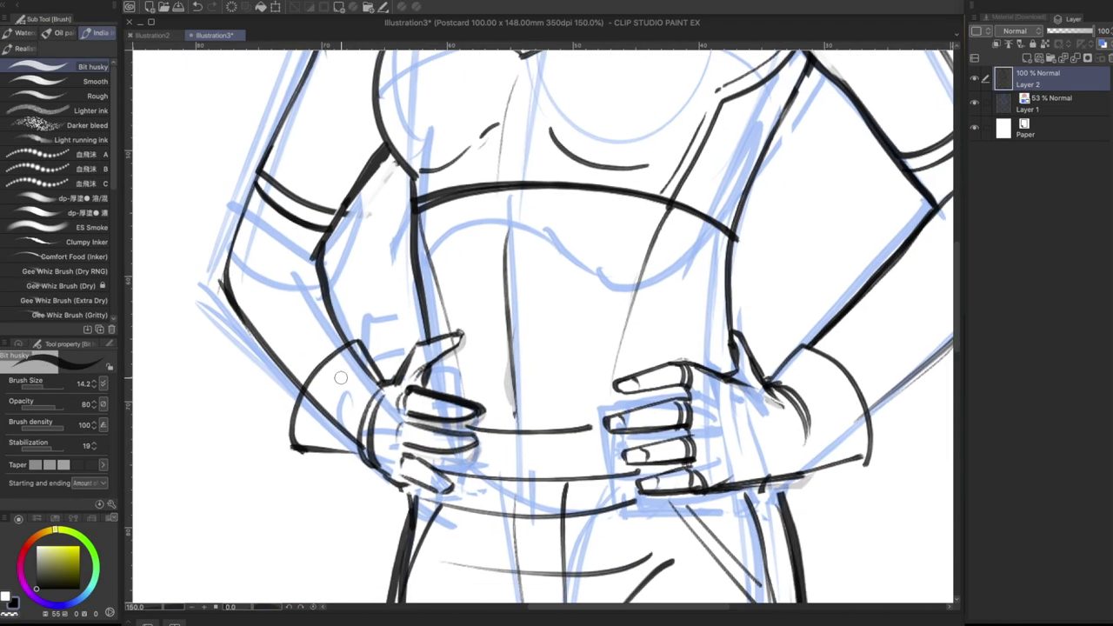
Step: Clean up and re-ink the fingers, thumbs and glove edges of both hands on the hips
drag(314, 383, 380, 375)
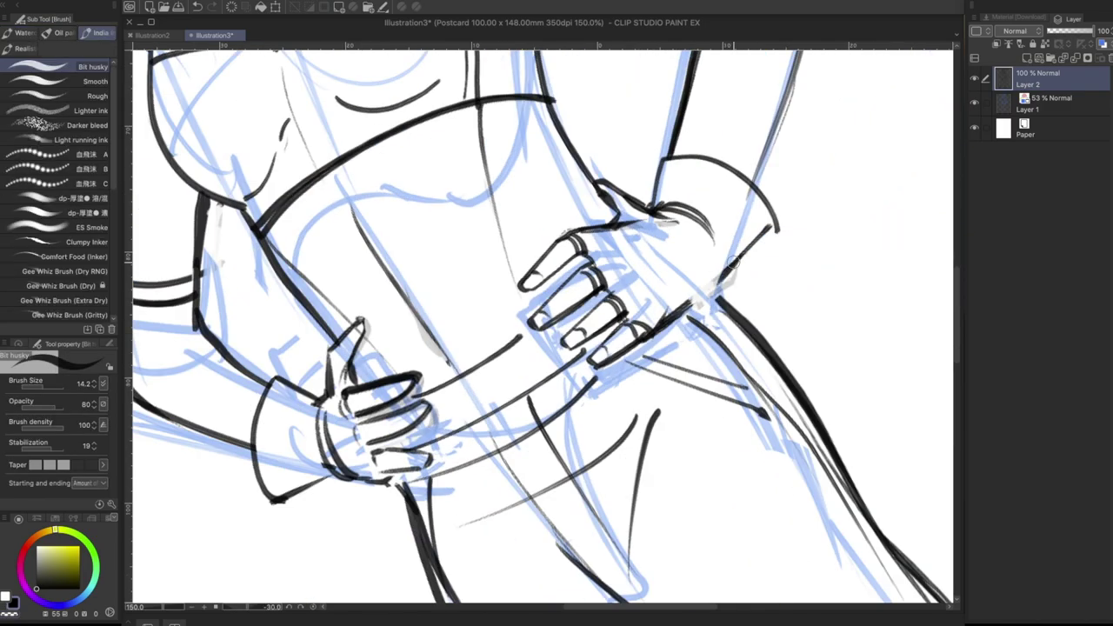
drag(558, 266, 602, 249)
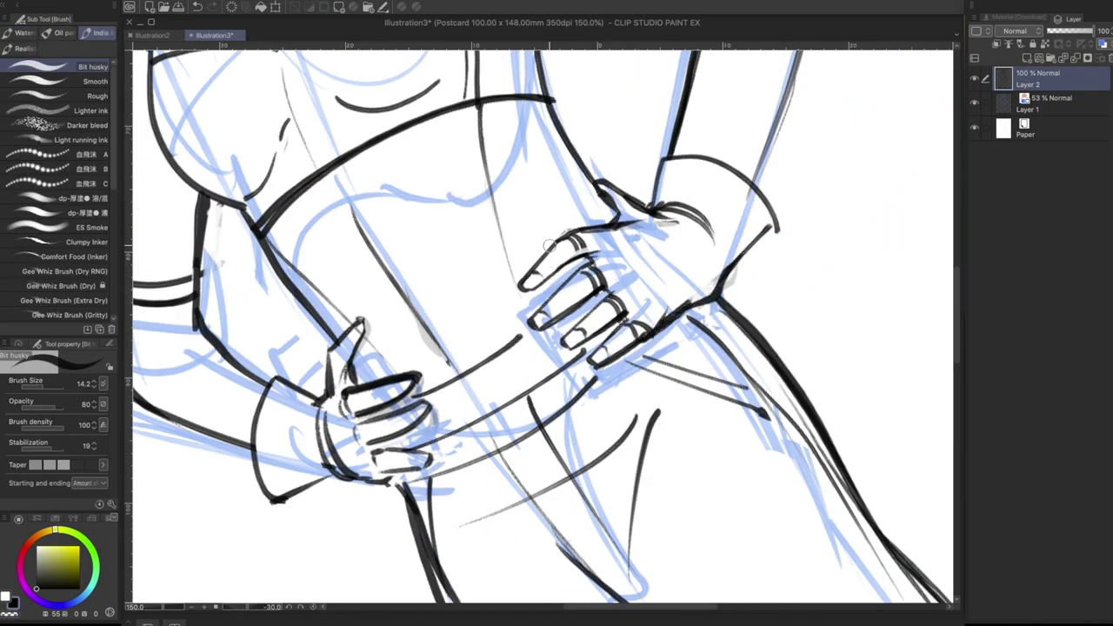
drag(563, 341, 621, 292)
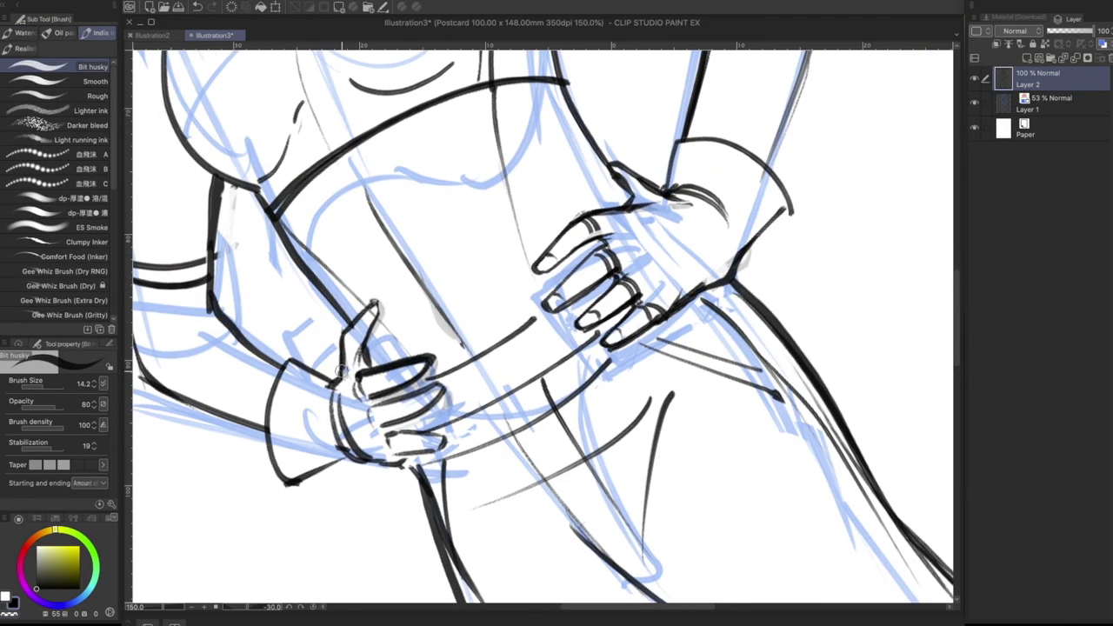
drag(374, 310, 339, 383)
drag(341, 350, 365, 403)
drag(365, 407, 399, 466)
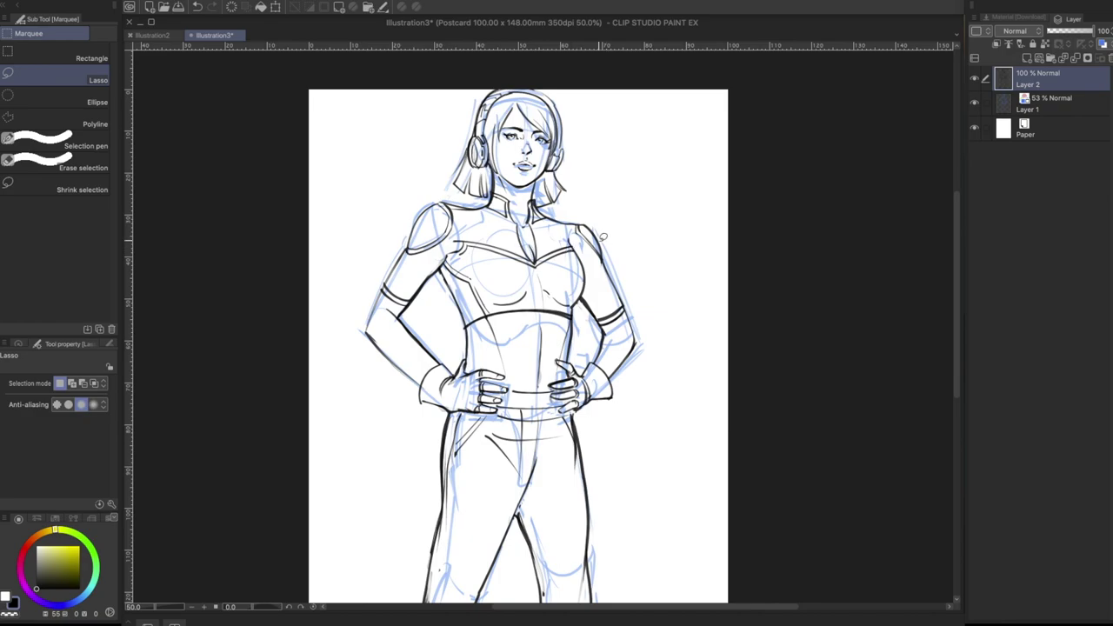
Step: Hide the blue sketch on Layer 1 so only the ink lines show
drag(619, 298, 604, 245)
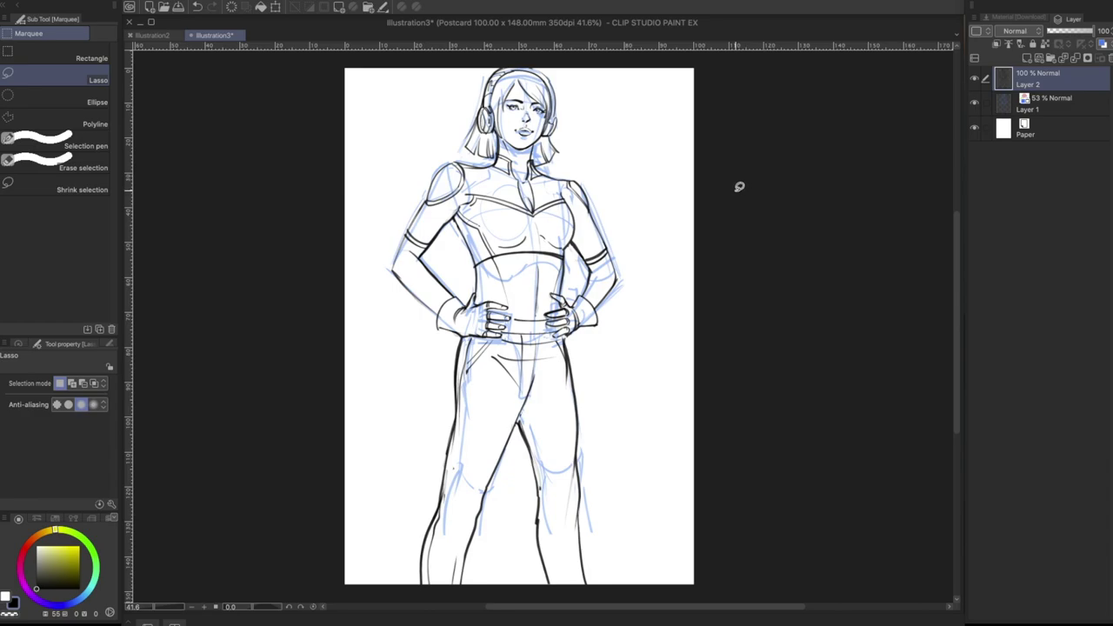
click(975, 104)
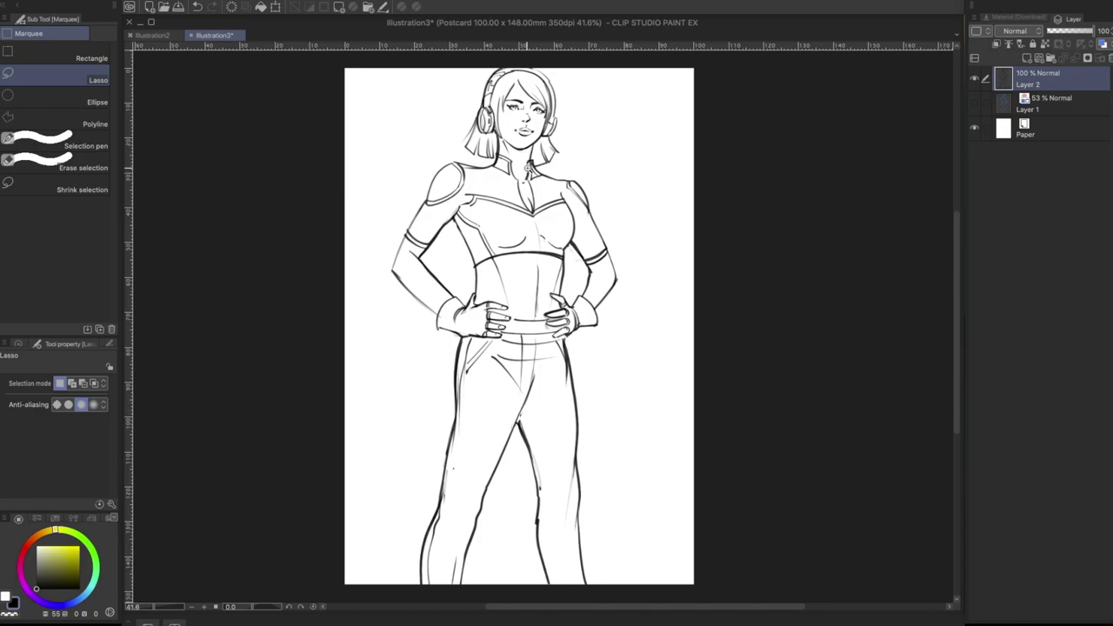
Step: Ink the hair ends beside the neck down to the collar, below the larger ear cup
scroll(527, 169, up, 3)
drag(530, 169, 518, 283)
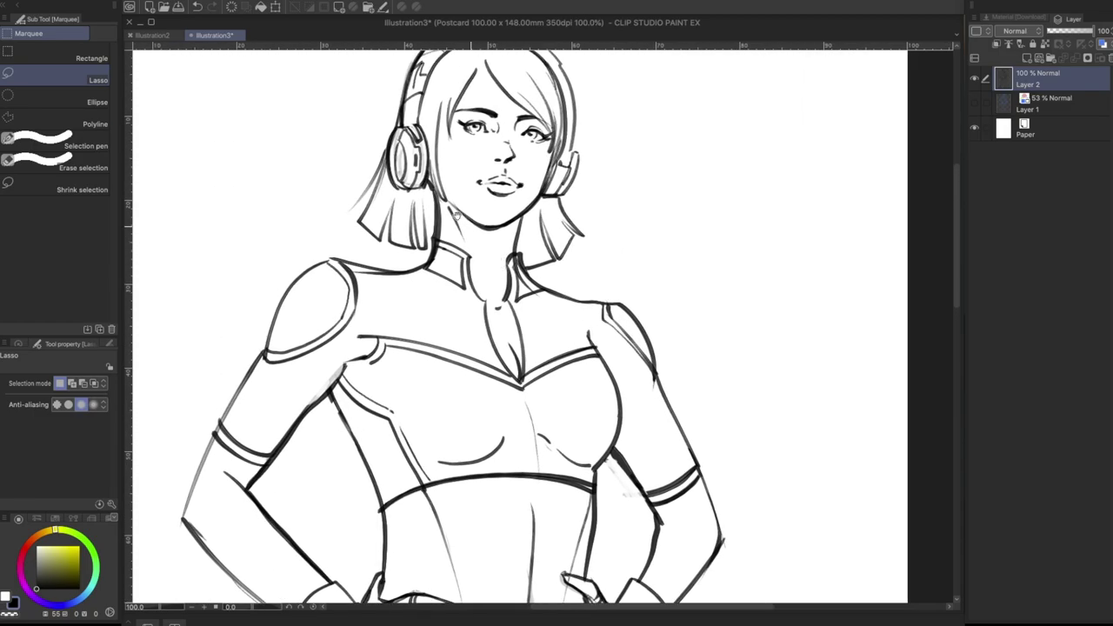
key(b)
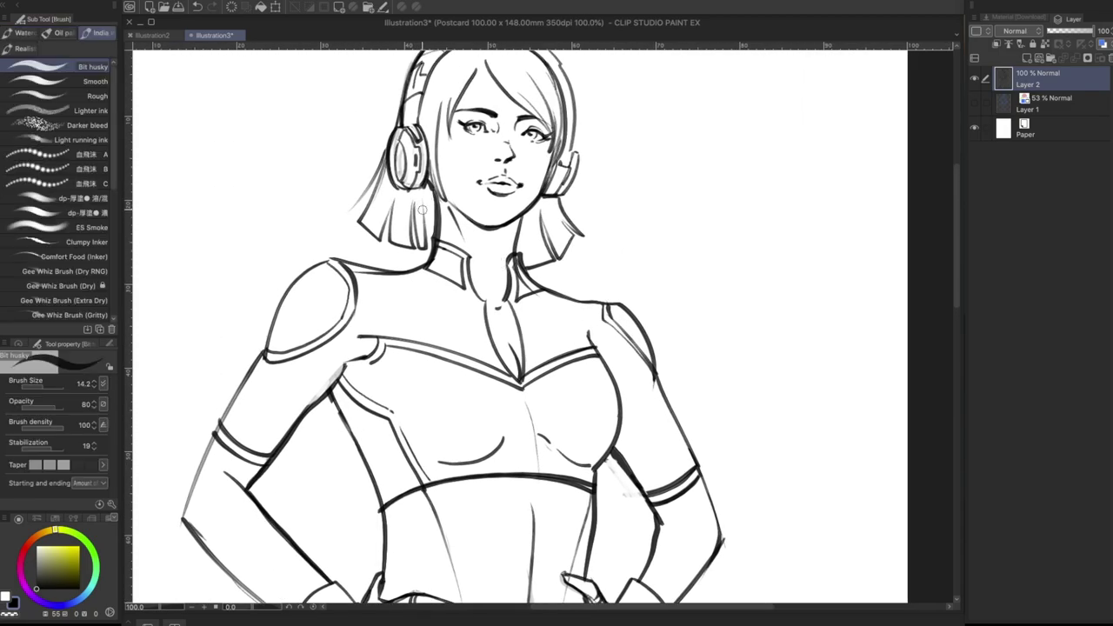
drag(416, 242, 431, 259)
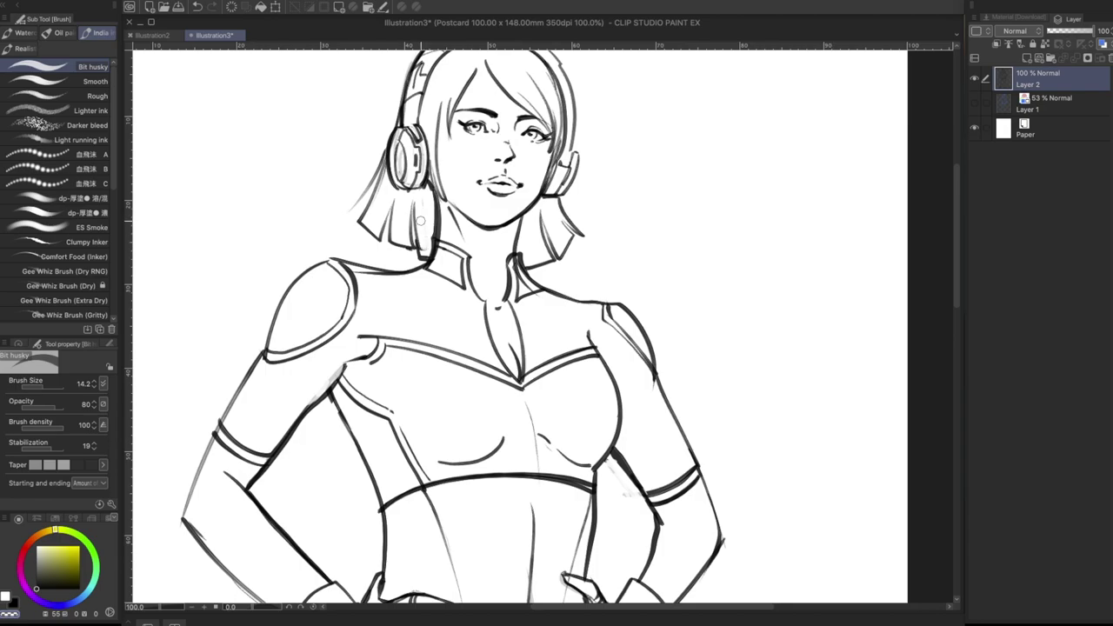
Step: Flip the canvas view horizontally back and forth to check the inked upper body for imbalance
scroll(559, 261, down, 2)
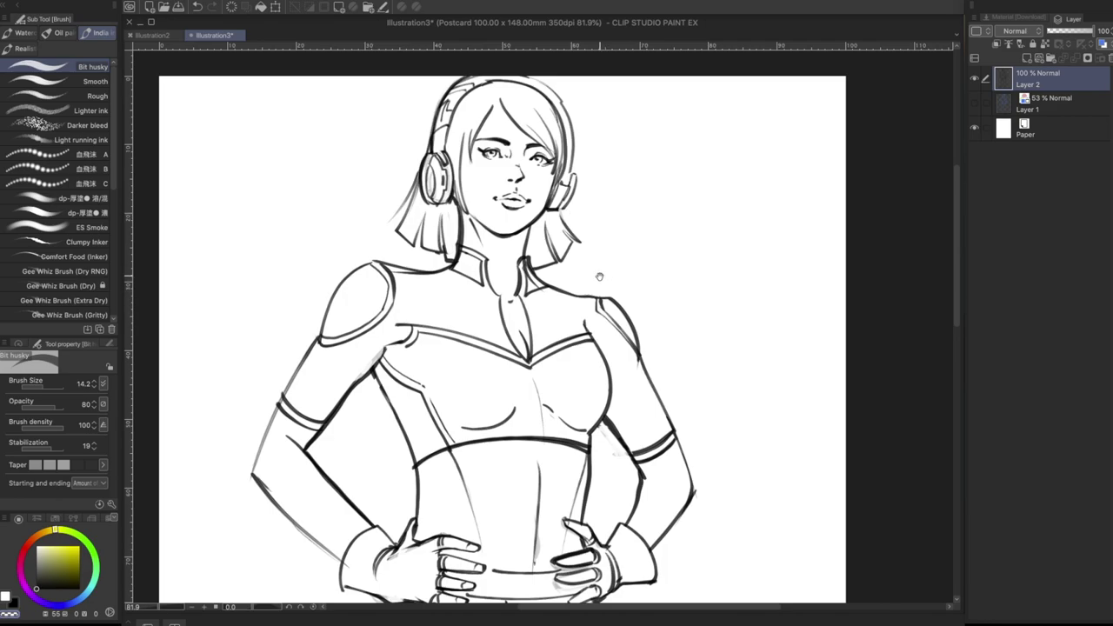
scroll(597, 287, down, 1)
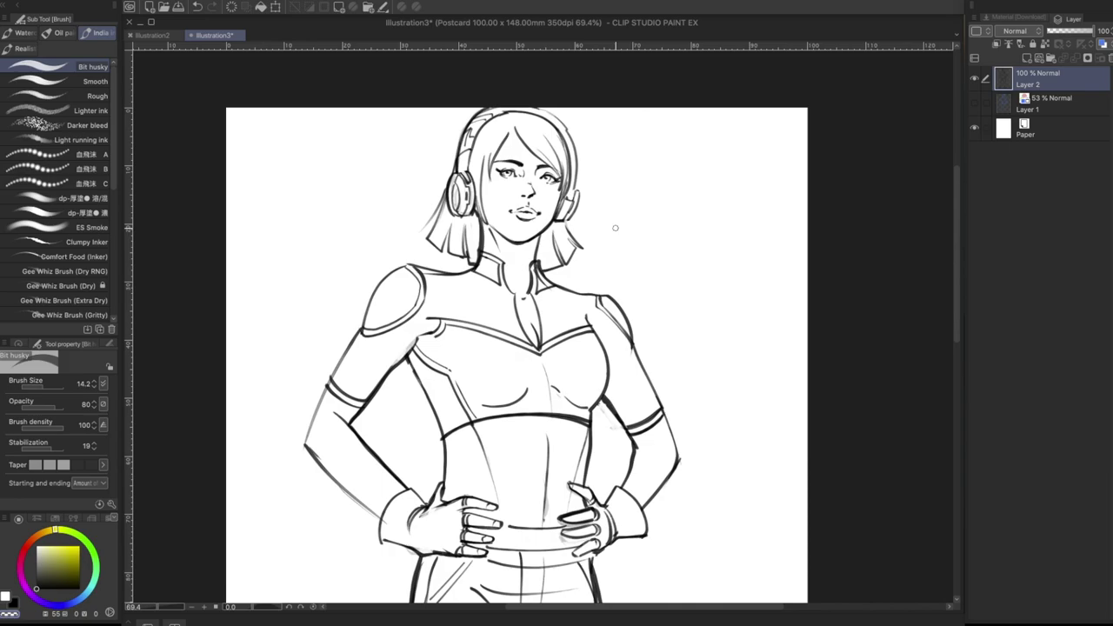
drag(650, 285, 630, 274)
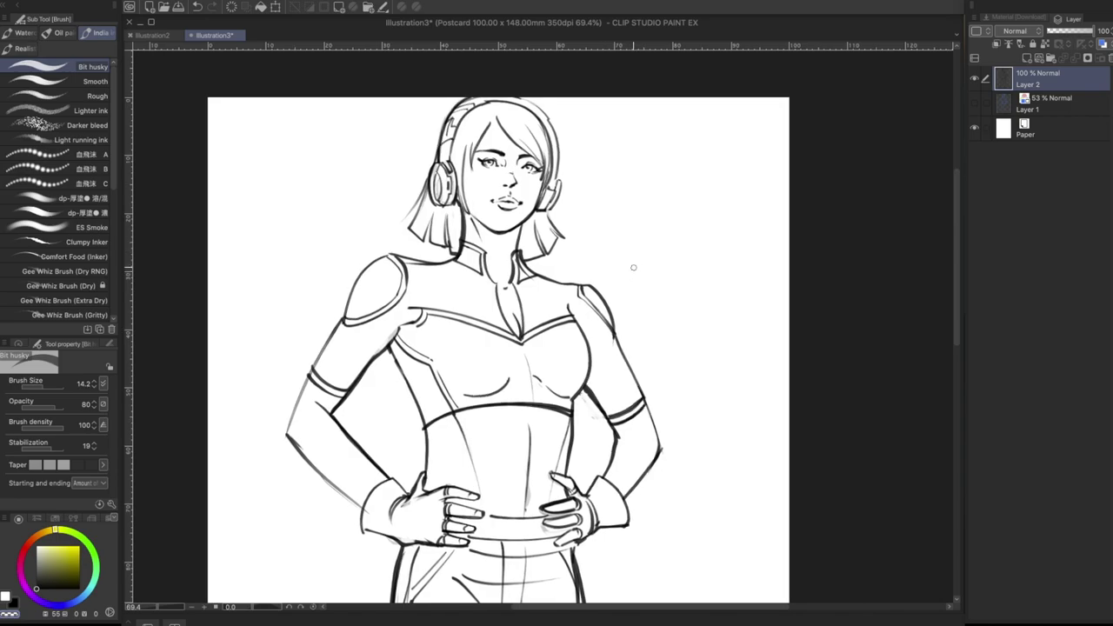
key(h)
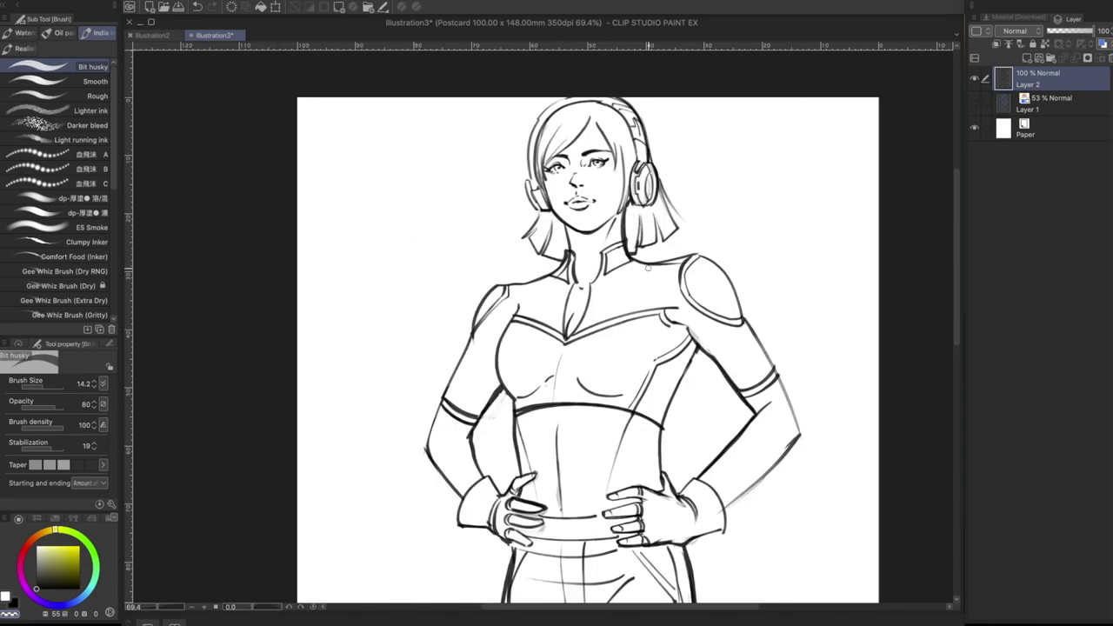
key(h)
key(h)
drag(648, 320, 617, 313)
Step: Add hair strands below both ear cups and reinforce the outline of the smaller ear cup
scroll(581, 234, up, 3)
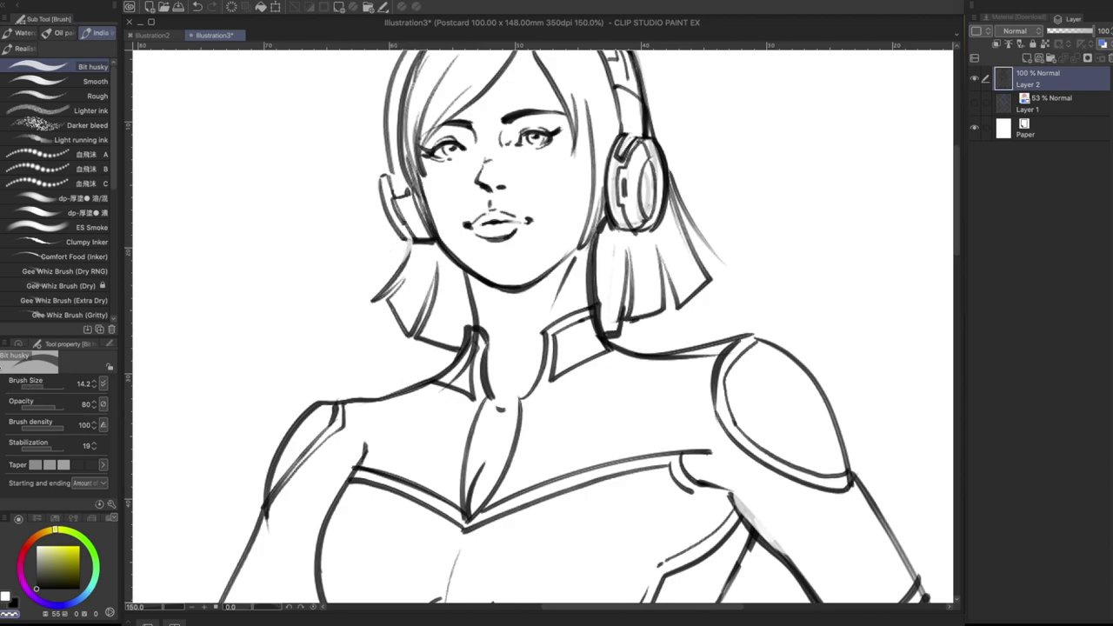
mouse_move(397, 240)
mouse_down()
mouse_move(374, 287)
mouse_move(411, 234)
mouse_move(389, 276)
mouse_up()
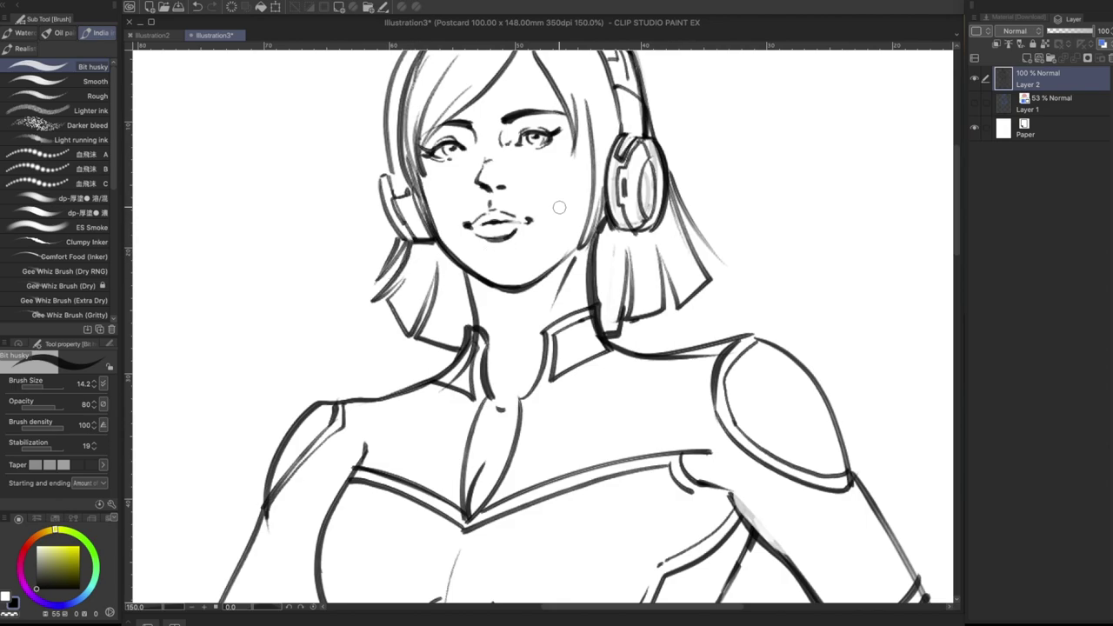
drag(379, 179, 402, 240)
drag(661, 304, 631, 318)
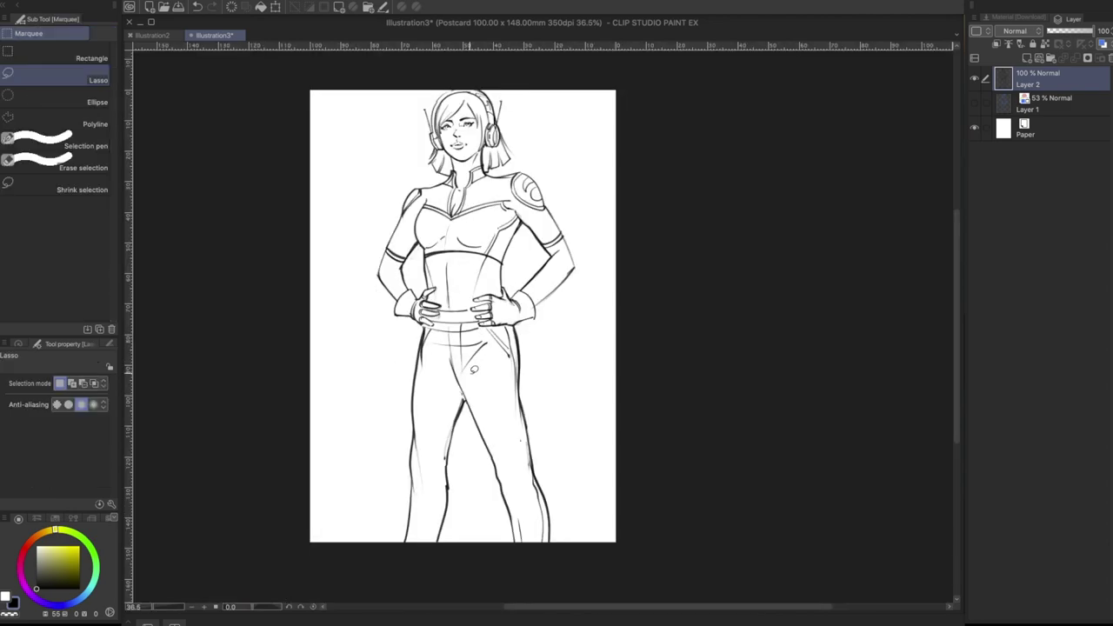
Step: Lasso the inner leg contours, shift them slightly upward and deselect
mouse_move(468, 382)
mouse_down()
mouse_move(442, 356)
mouse_move(534, 542)
mouse_move(526, 448)
mouse_up()
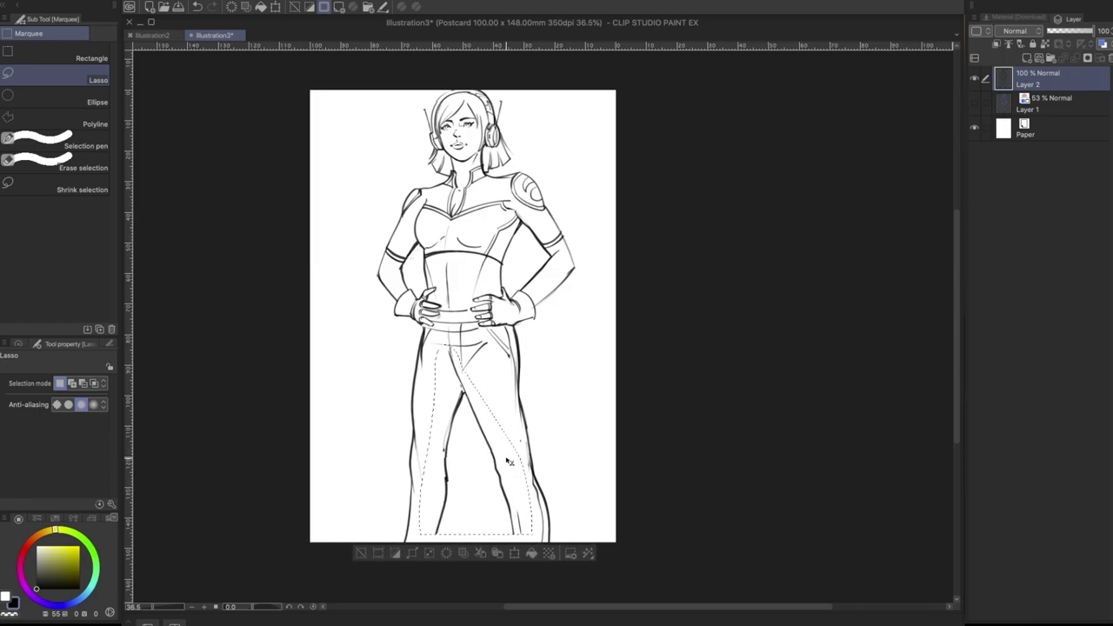
key(ctrl+d)
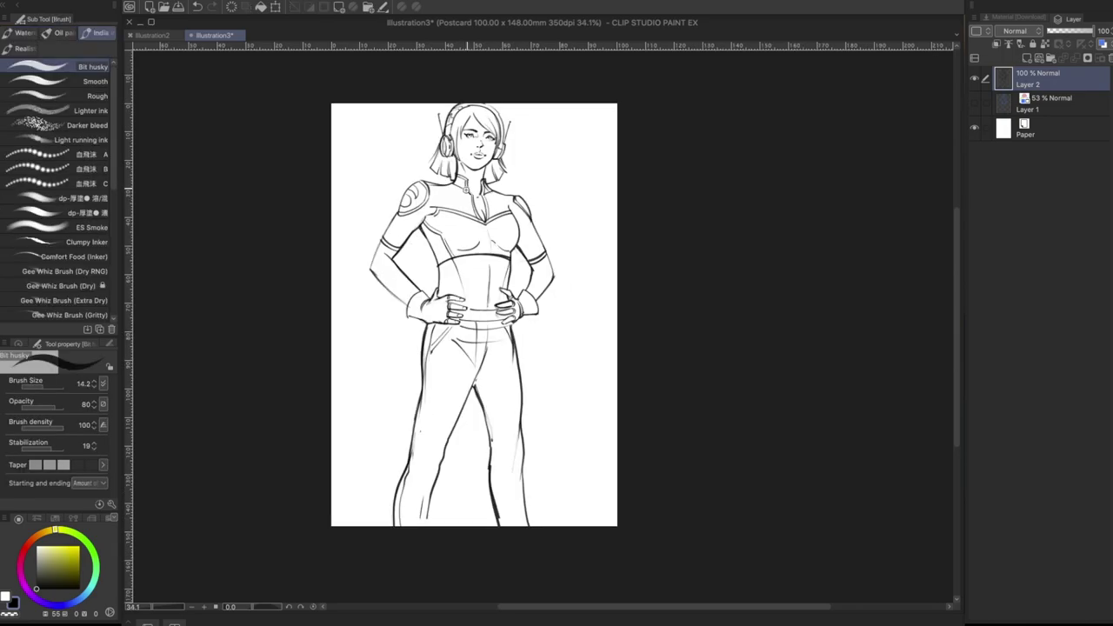
Step: Rework the line where the collar base meets the neck and shoulder below the larger ear cup
scroll(466, 189, up, 3)
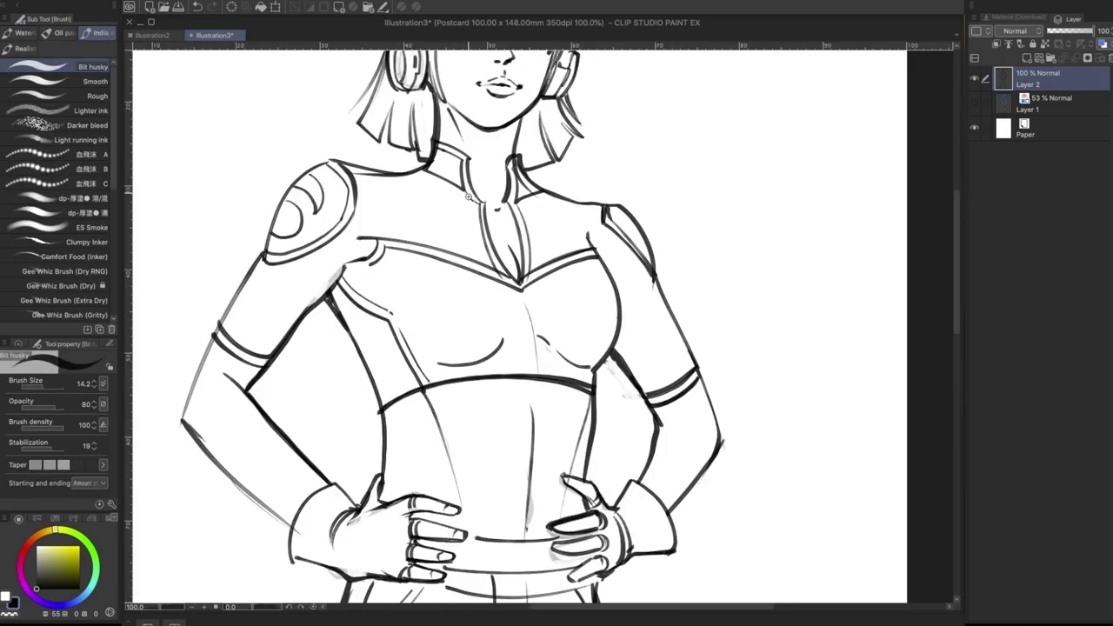
drag(468, 217, 473, 256)
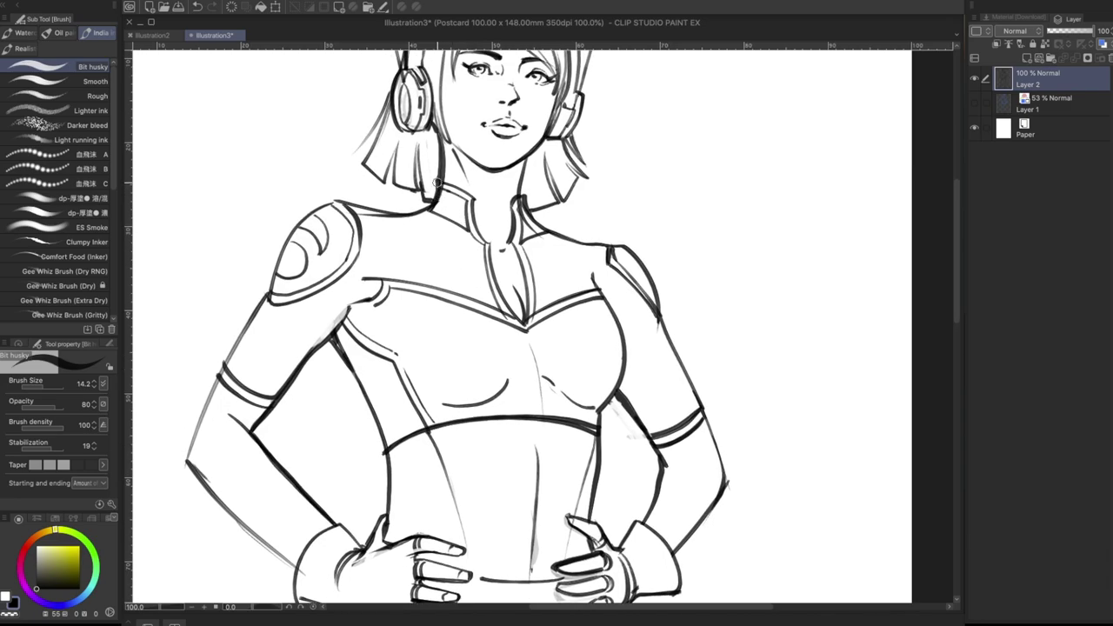
drag(438, 182, 397, 213)
key(minus)
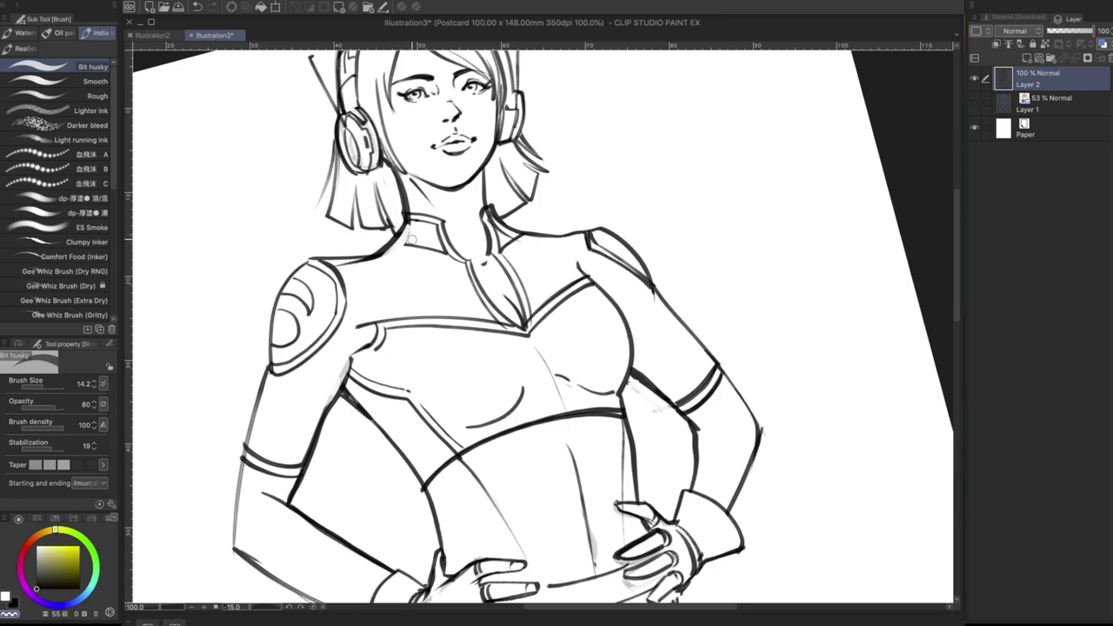
drag(414, 237, 378, 252)
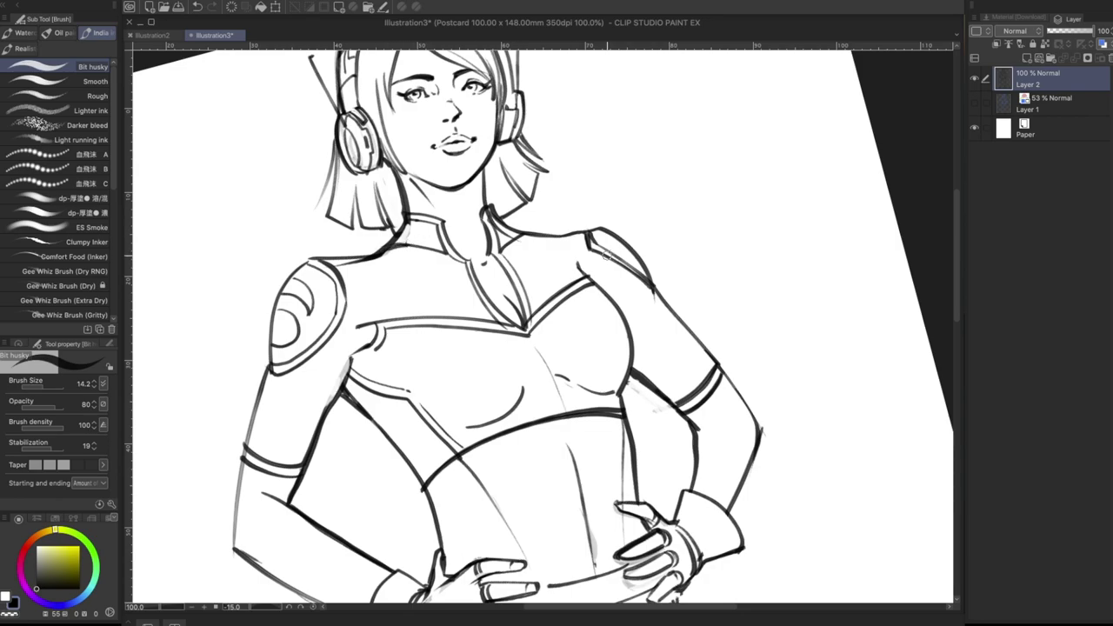
Step: Flip the canvas view horizontally and straighten its rotation to review the whole figure
key(h)
key(minus)
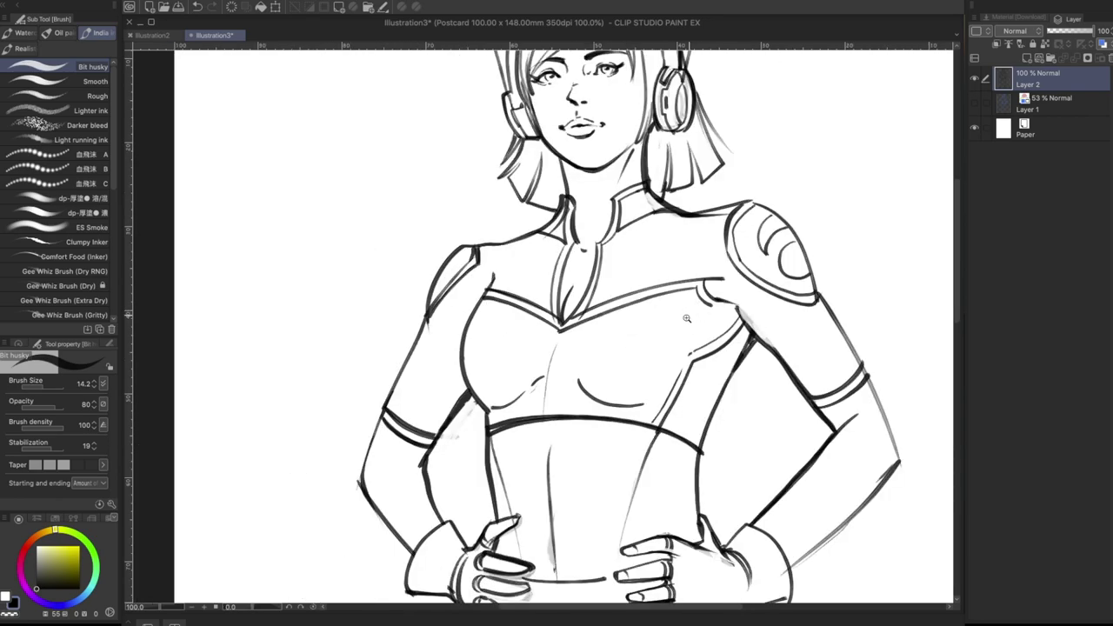
scroll(687, 318, down, 3)
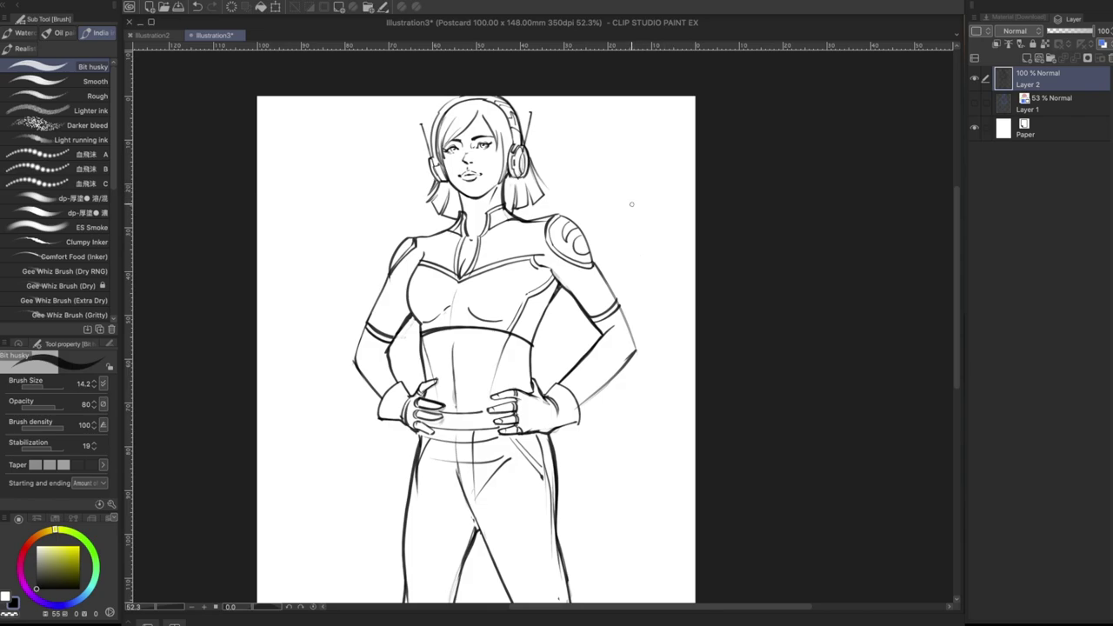
Step: Look up the canvas Rotate/Invert commands and flip the view horizontally twice
click(319, 5)
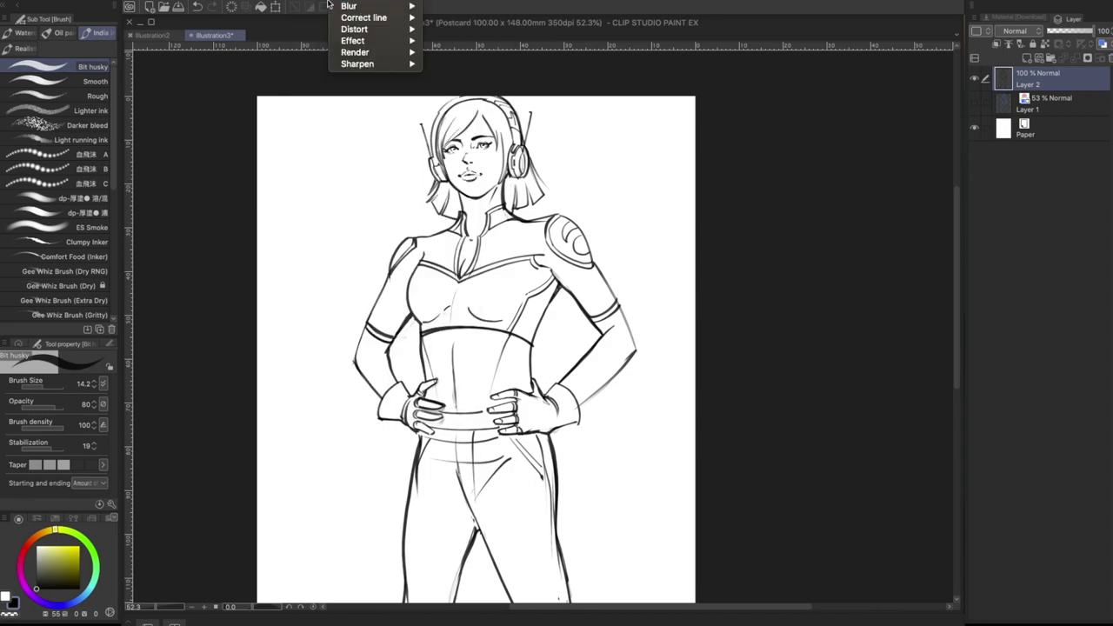
mouse_move(382, 9)
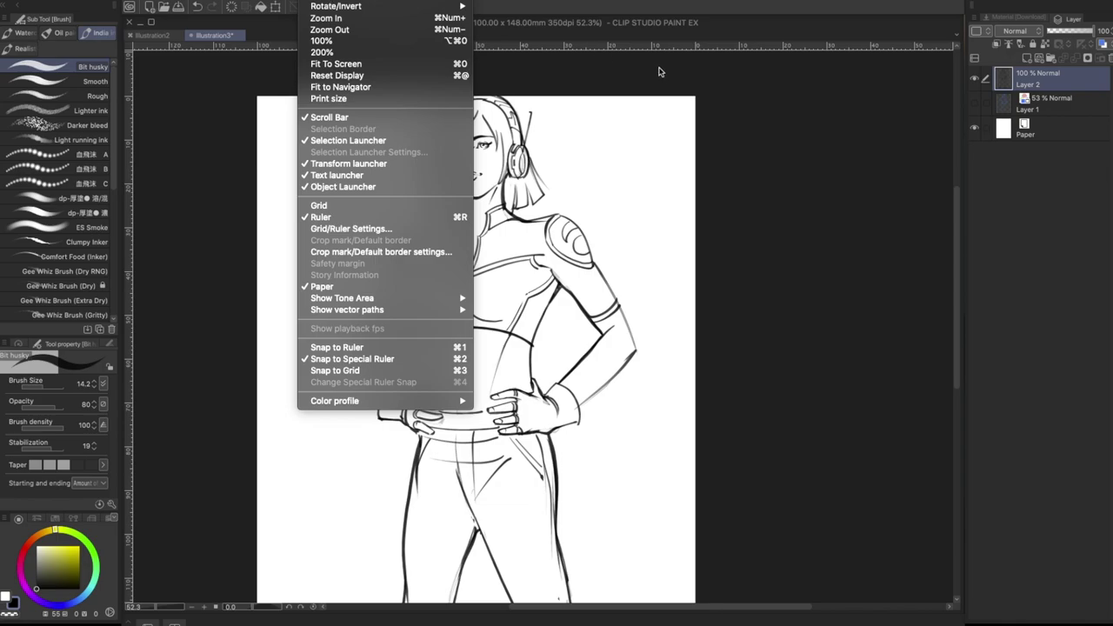
click(669, 76)
key(h)
key(h)
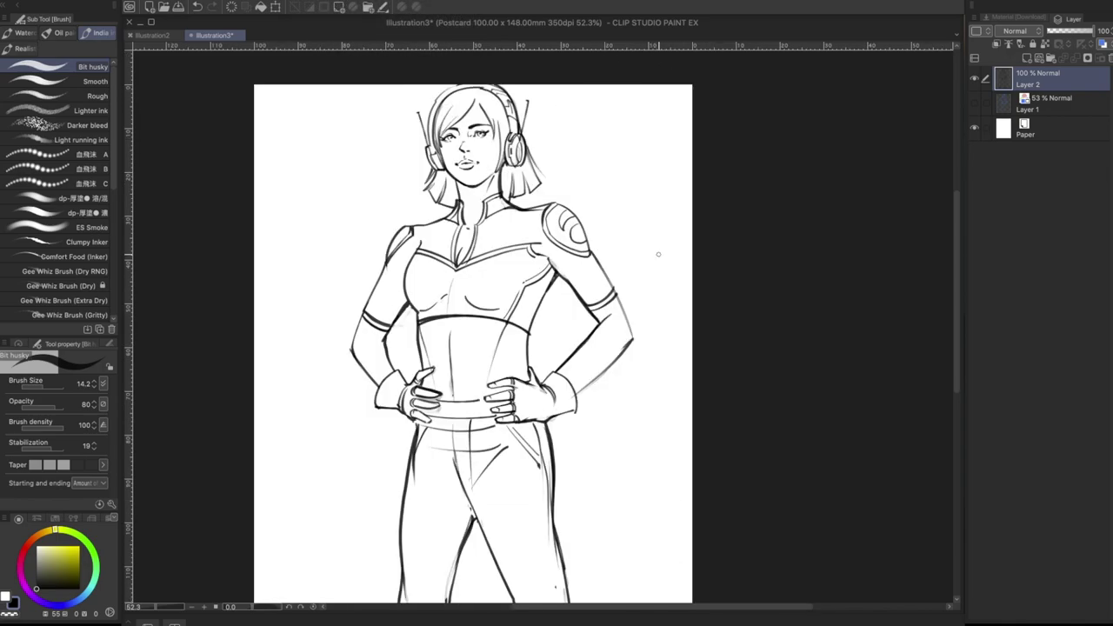